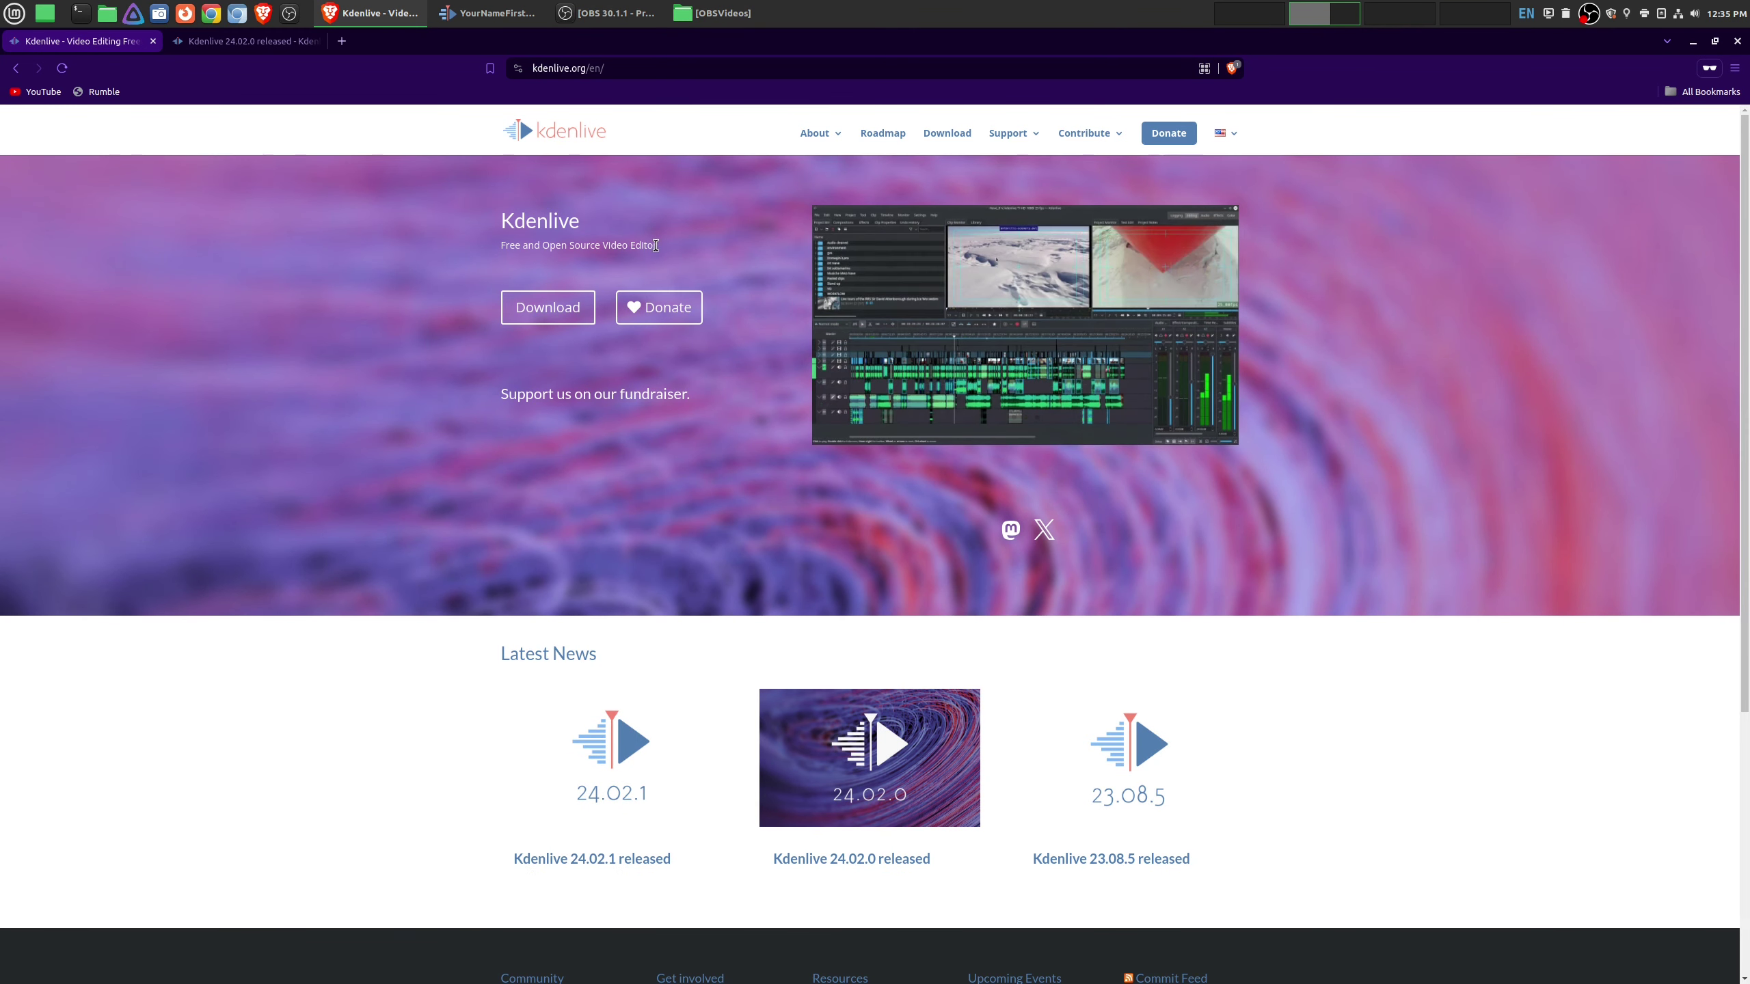
On the kdenlive.org homepage, select and deselect the heading, web address and 'Free and Open Source Video Editor' subtitle.
{"action": "left_click_drag", "start_coordinate": [654, 244], "coordinate": [501, 228]}
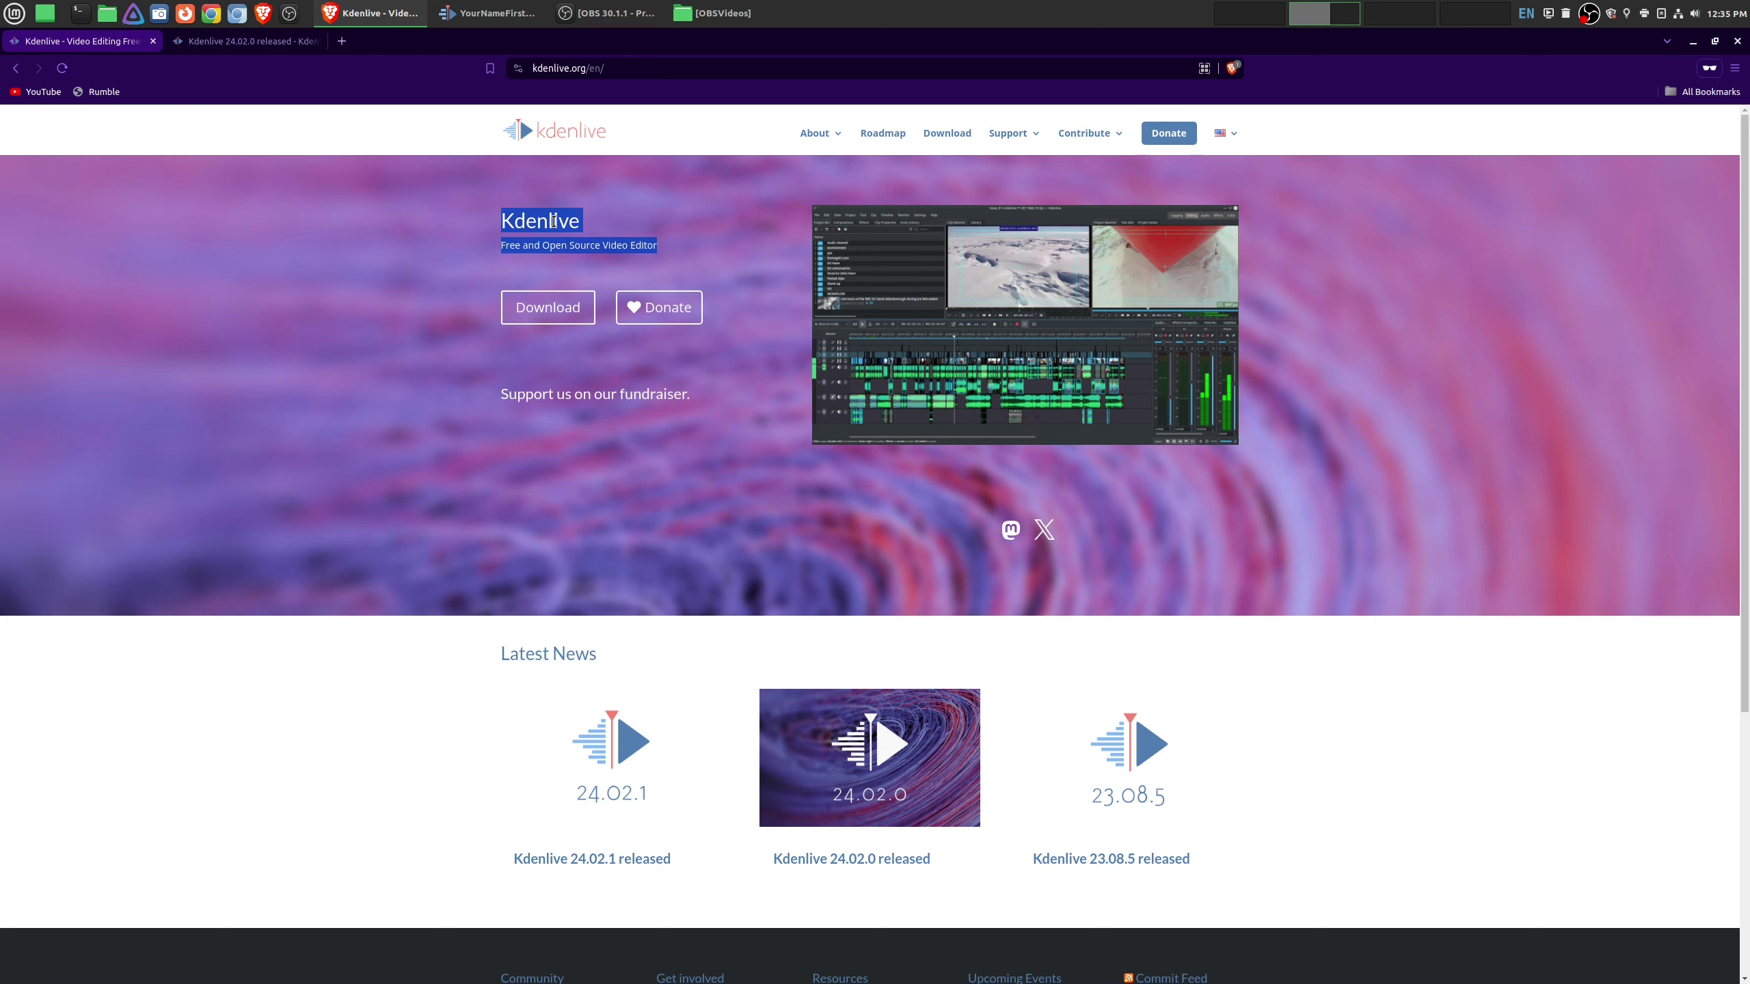
{"action": "left_click", "coordinate": [648, 147]}
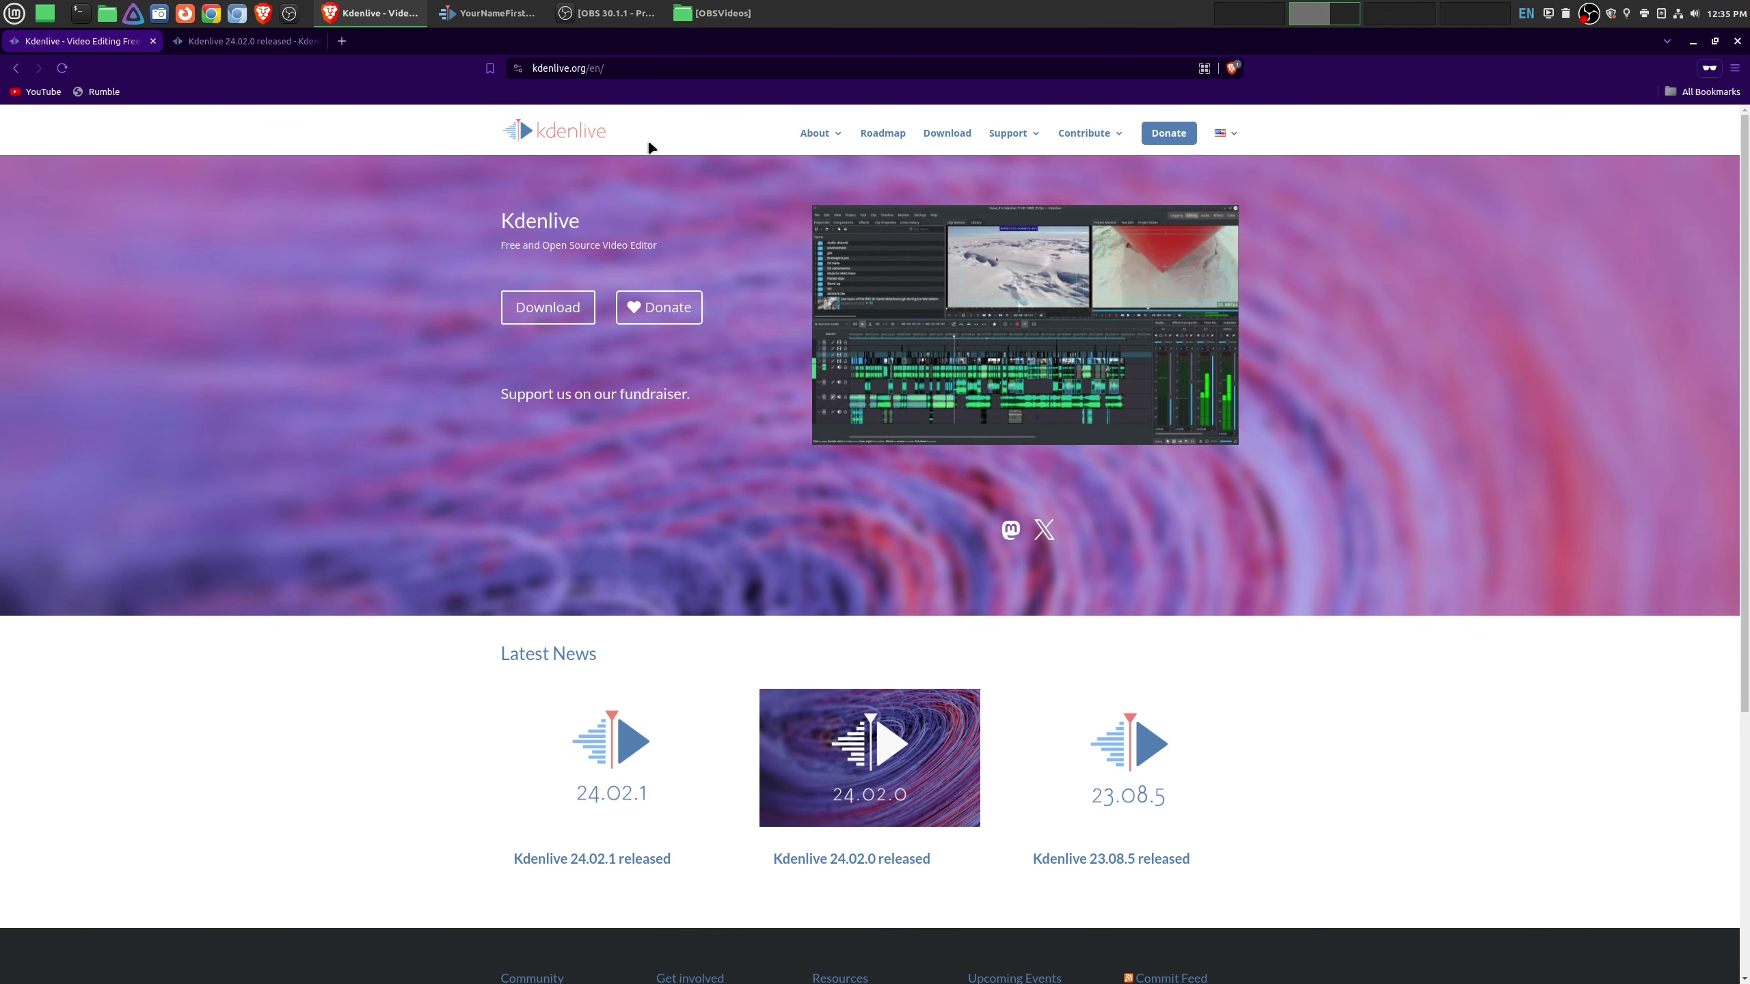
{"action": "left_click", "coordinate": [579, 69]}
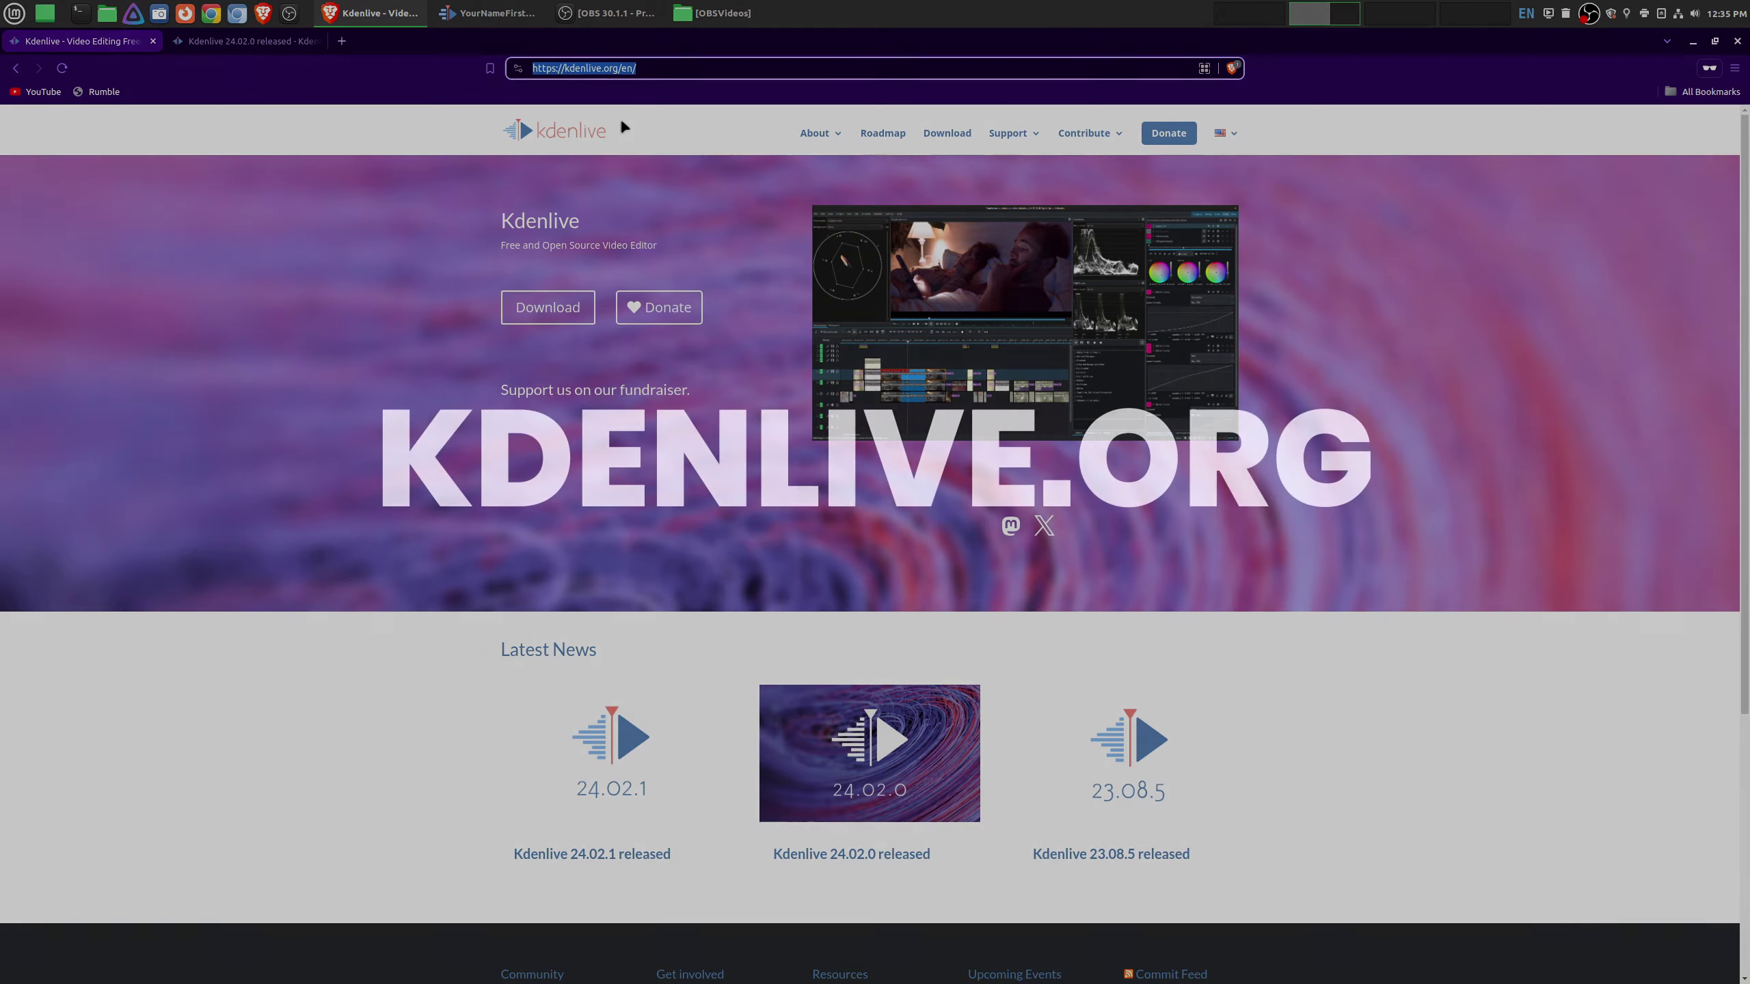
{"action": "left_click", "coordinate": [624, 125]}
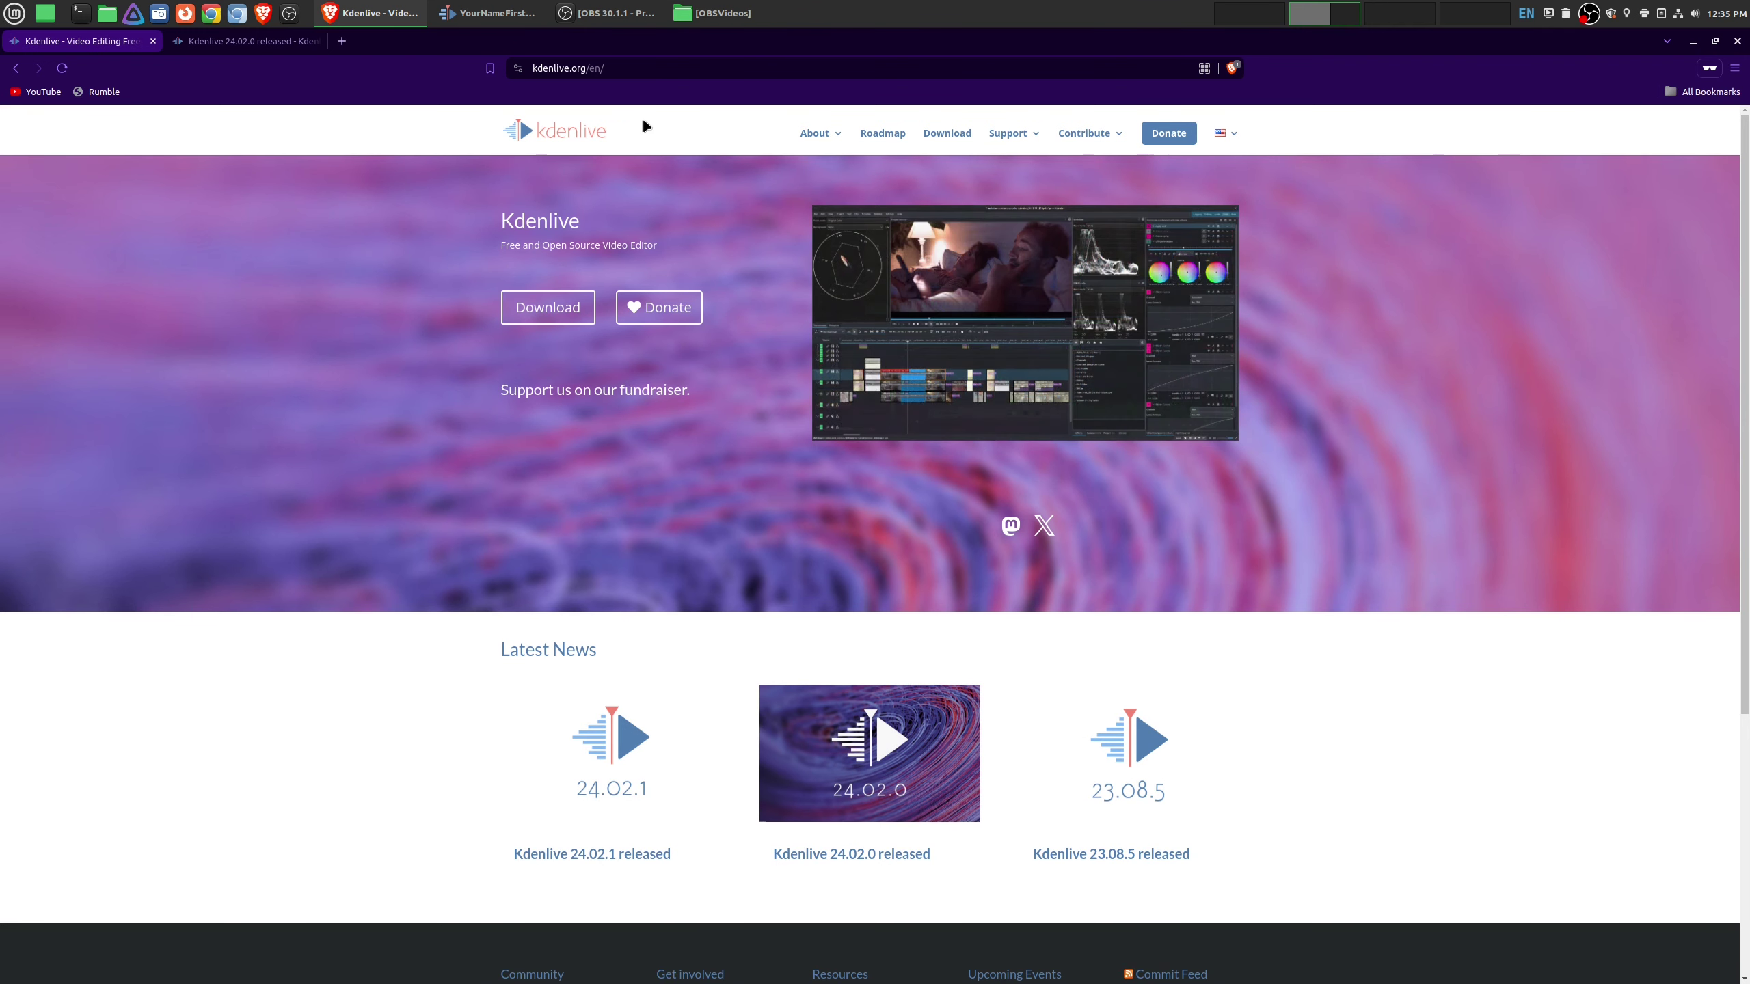
{"action": "left_click", "coordinate": [565, 63]}
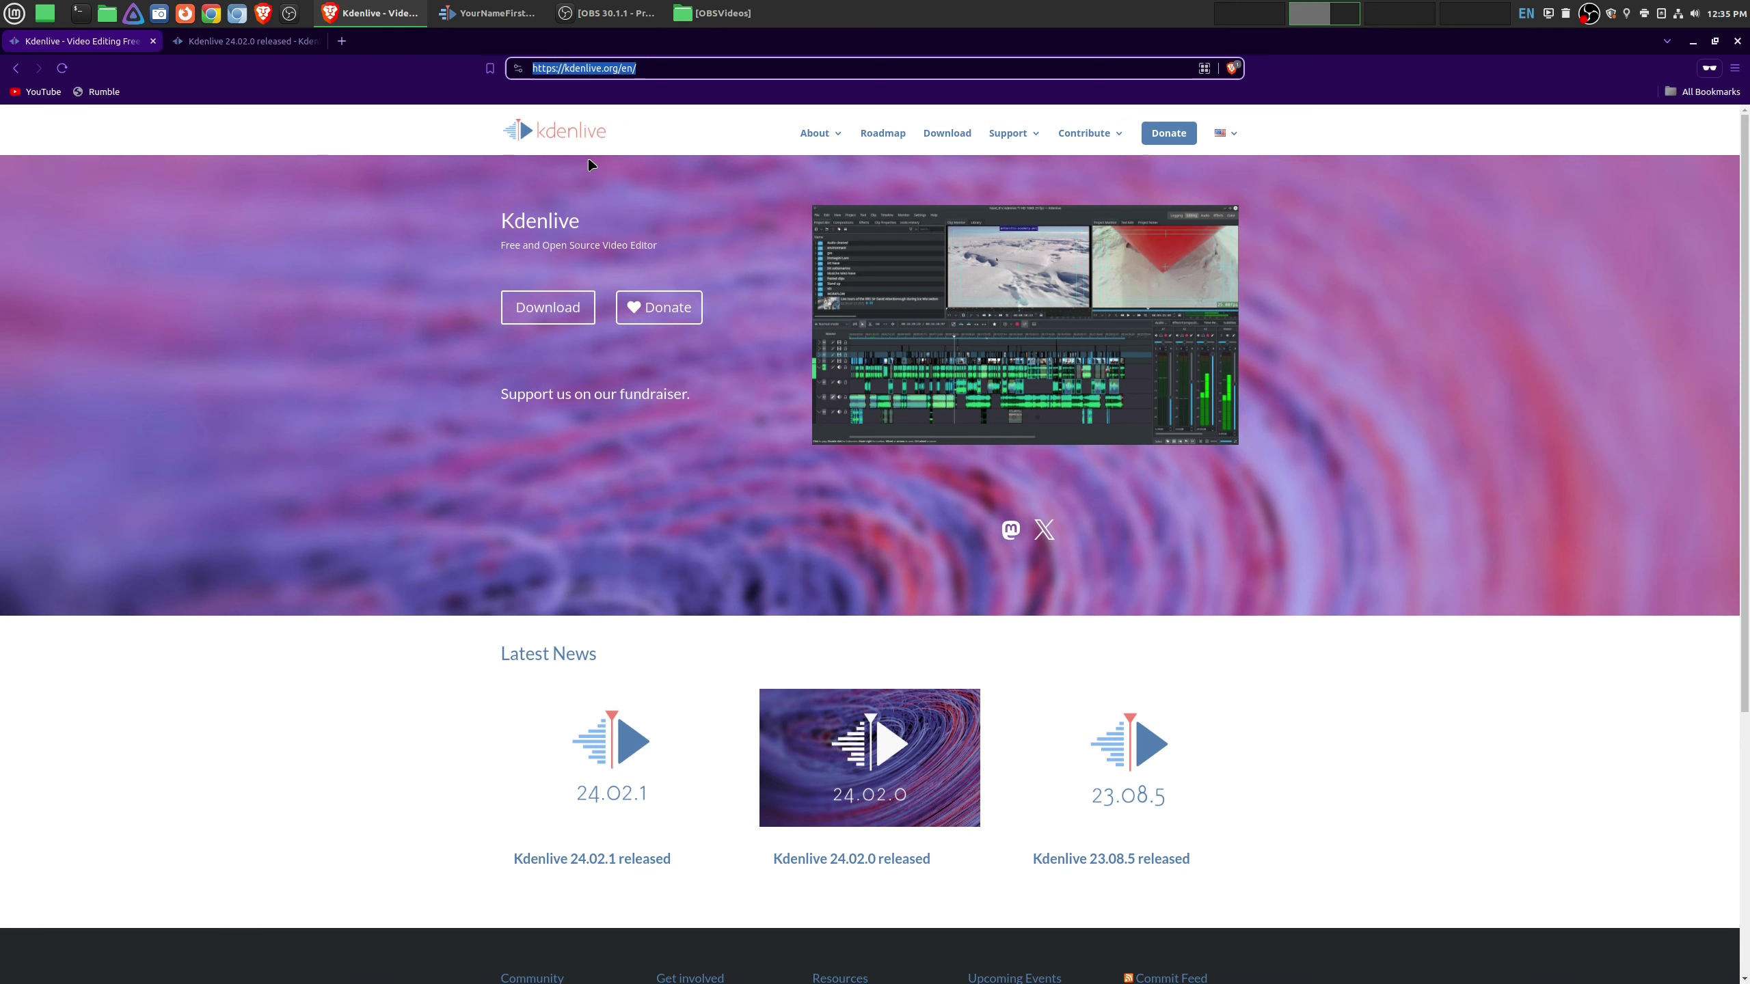
{"action": "left_click", "coordinate": [601, 246]}
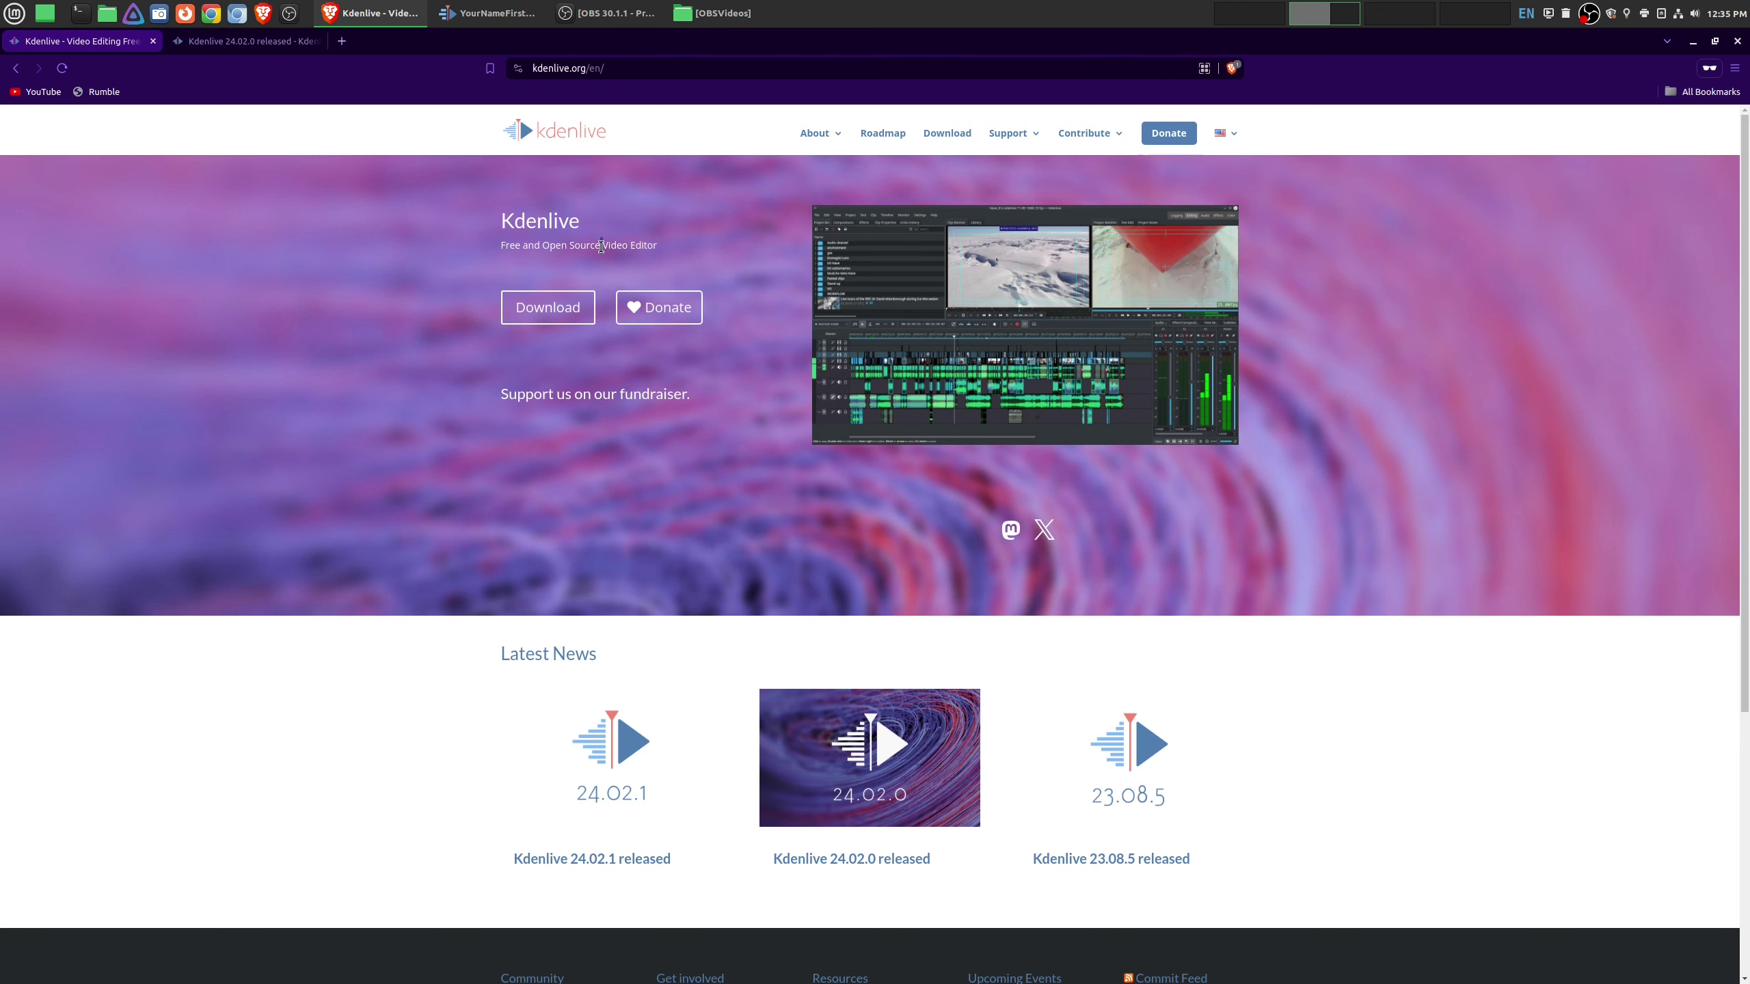
{"action": "triple_click", "coordinate": [601, 246]}
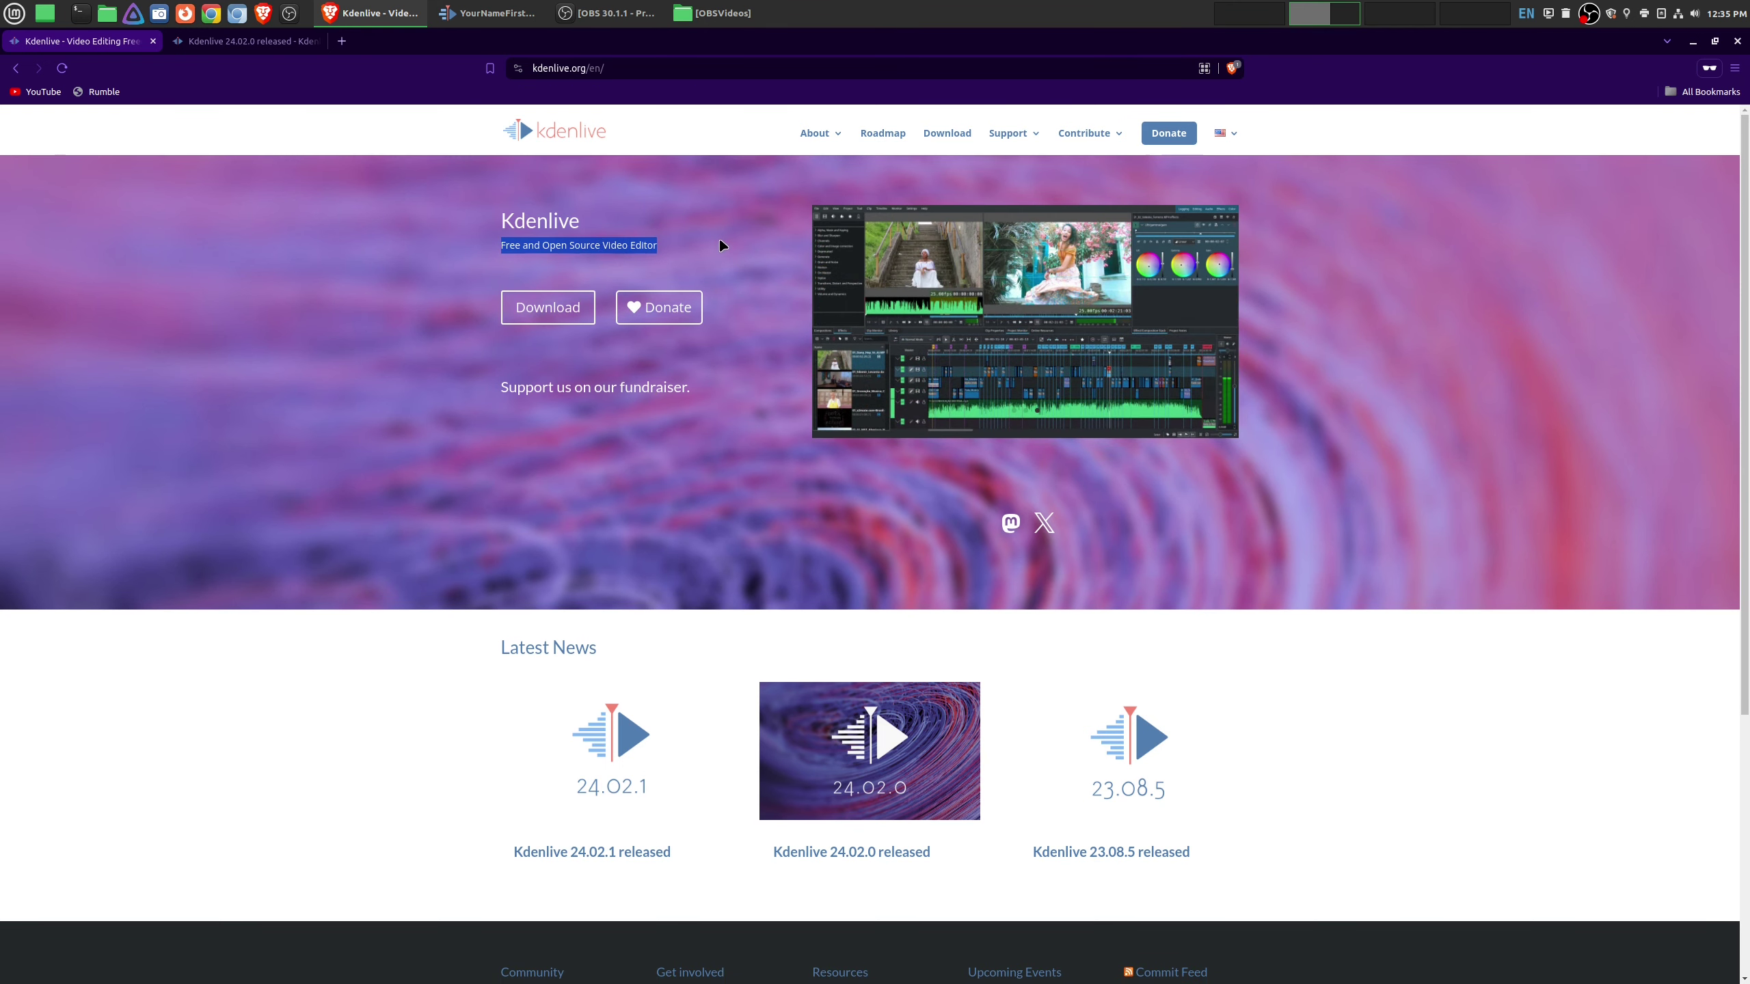
{"action": "left_click", "coordinate": [701, 126]}
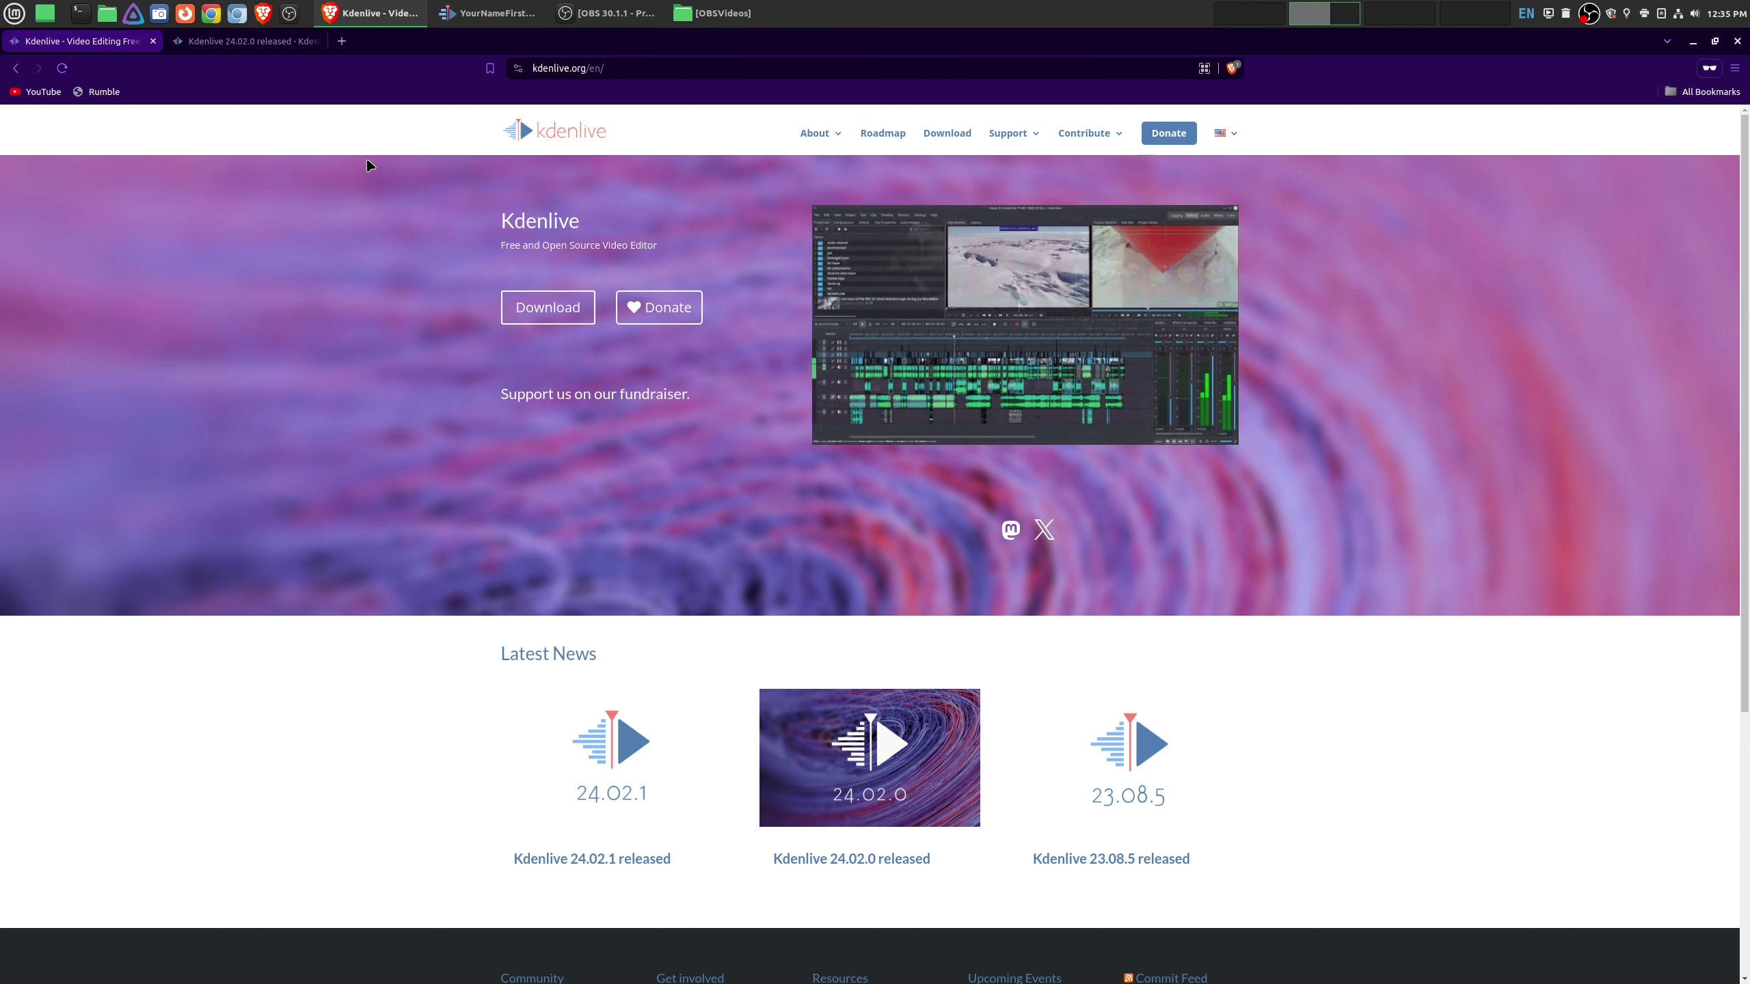
{"action": "scroll", "coordinate": [348, 740], "scroll_direction": "down", "scroll_amount": 3}
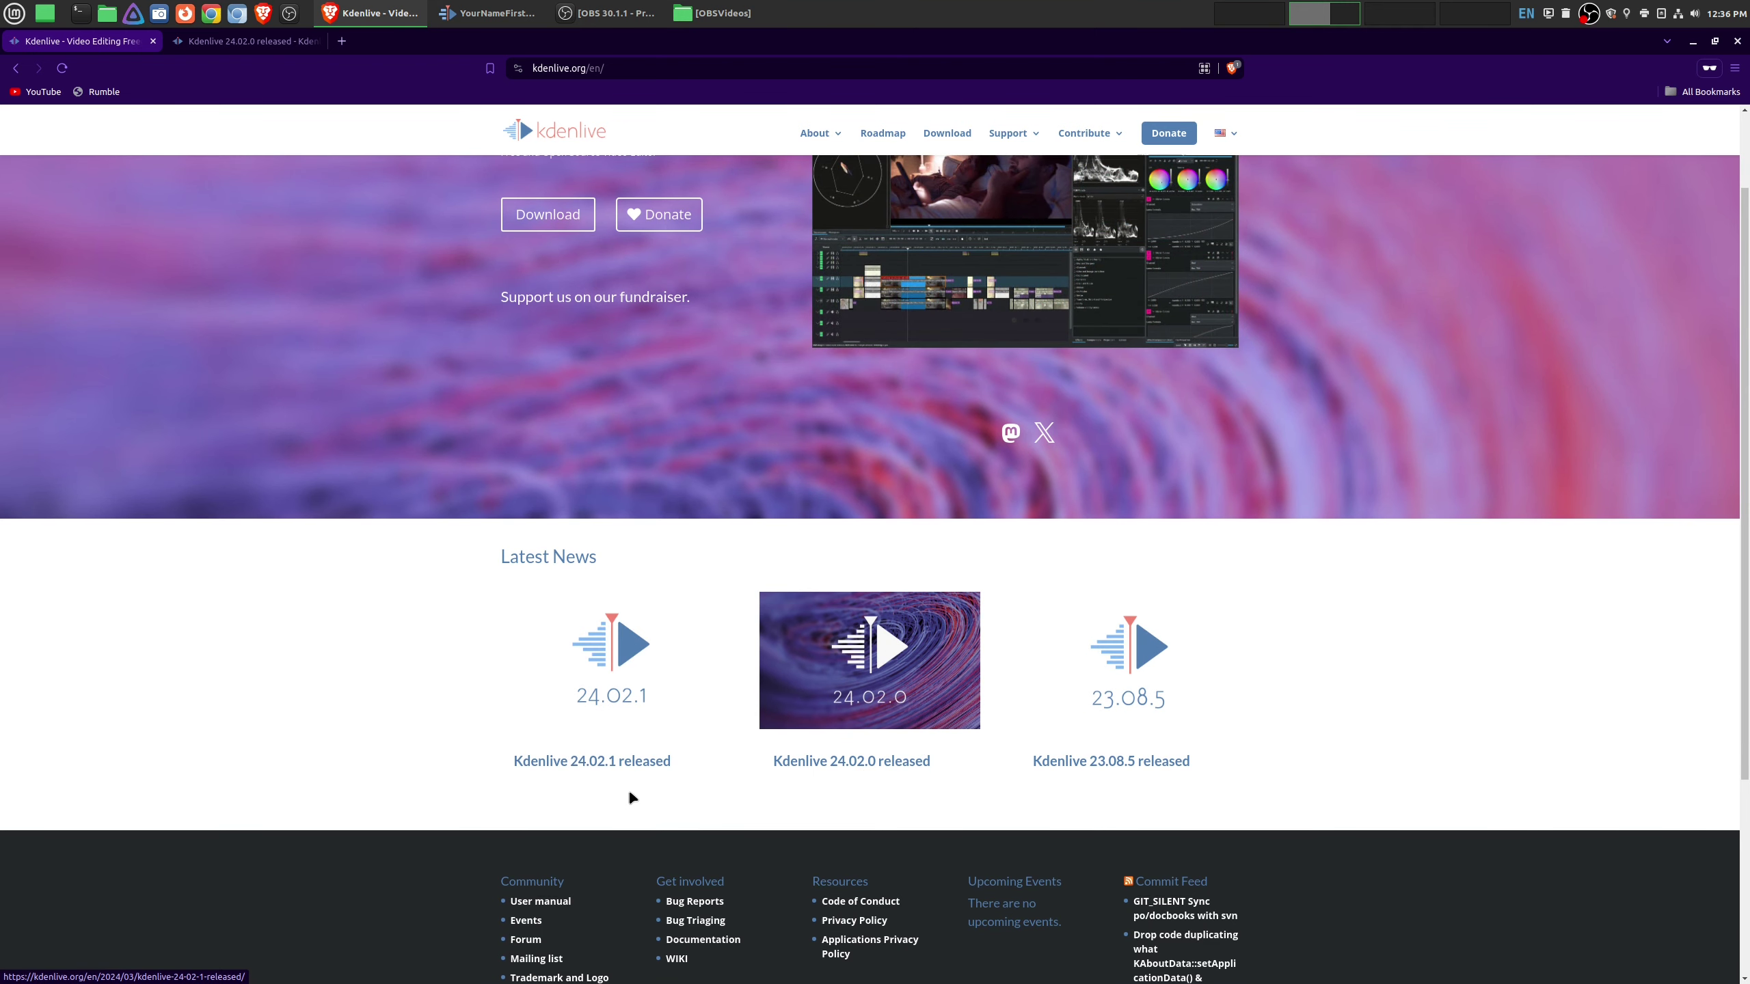
{"action": "scroll", "coordinate": [519, 782], "scroll_direction": "up", "scroll_amount": 3}
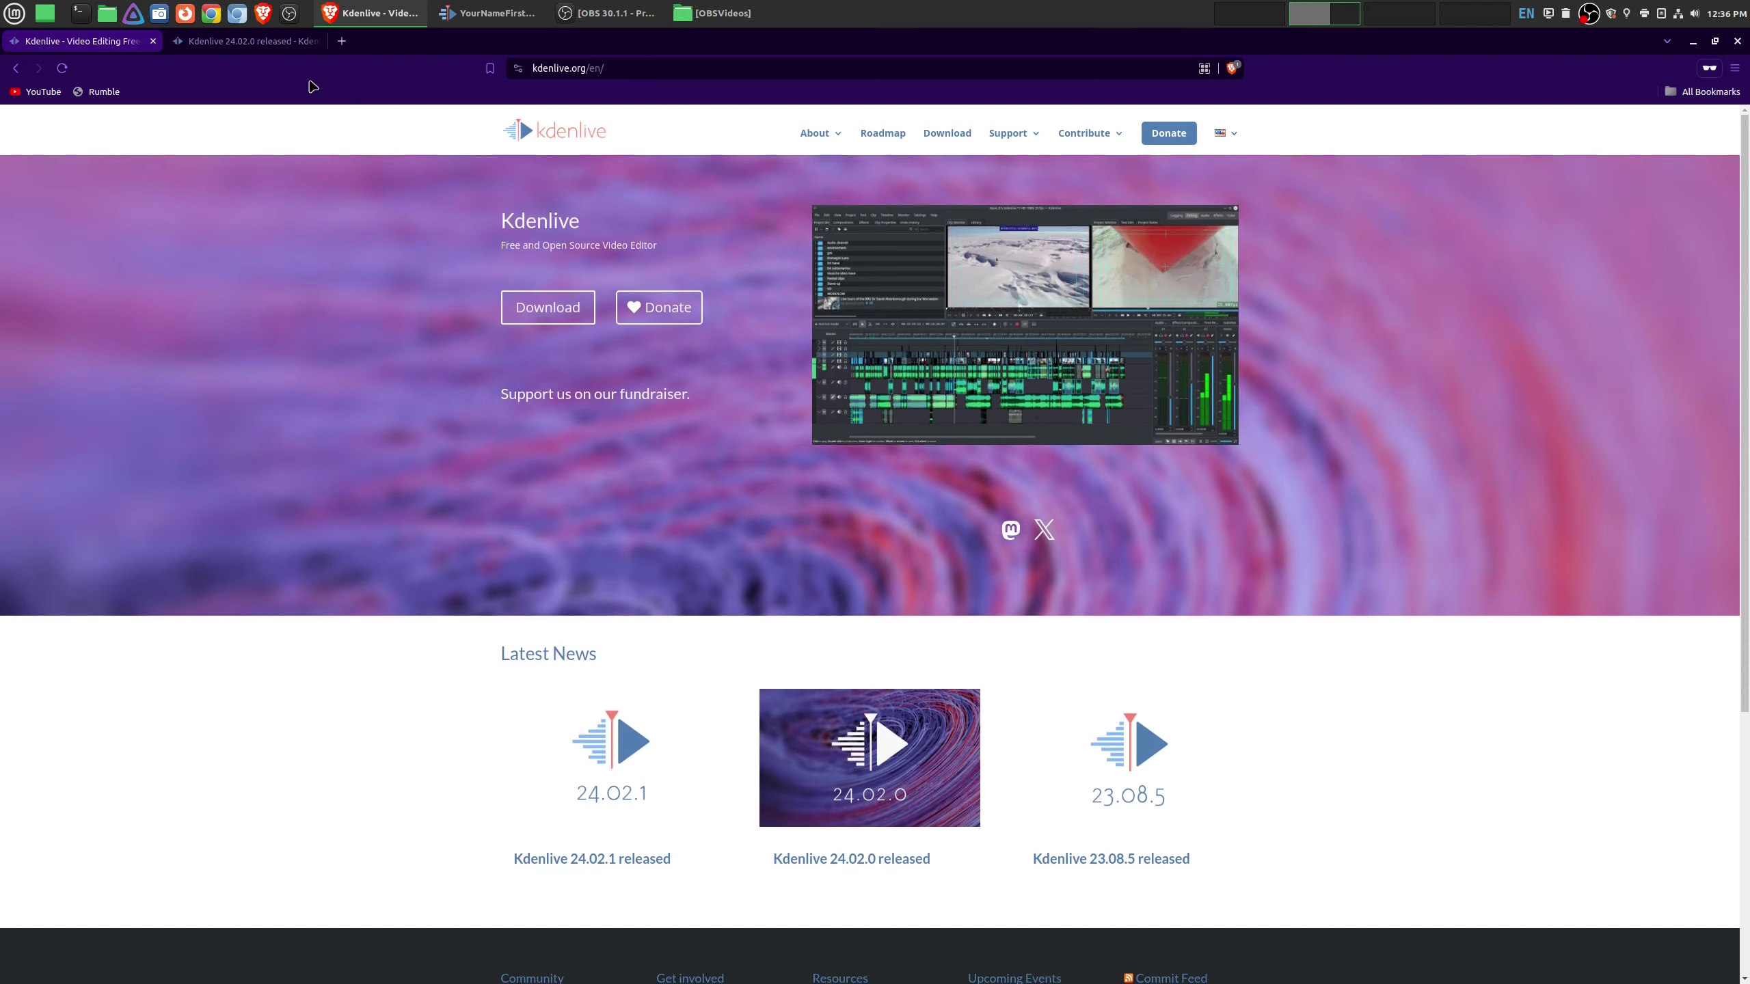
Read the Kdenlive 24.02.0 release article's Subtitles, Speech-to-Text, Effects and Rendering sections.
{"action": "left_click", "coordinate": [252, 47]}
{"action": "scroll", "coordinate": [1218, 483], "scroll_direction": "down", "scroll_amount": 7}
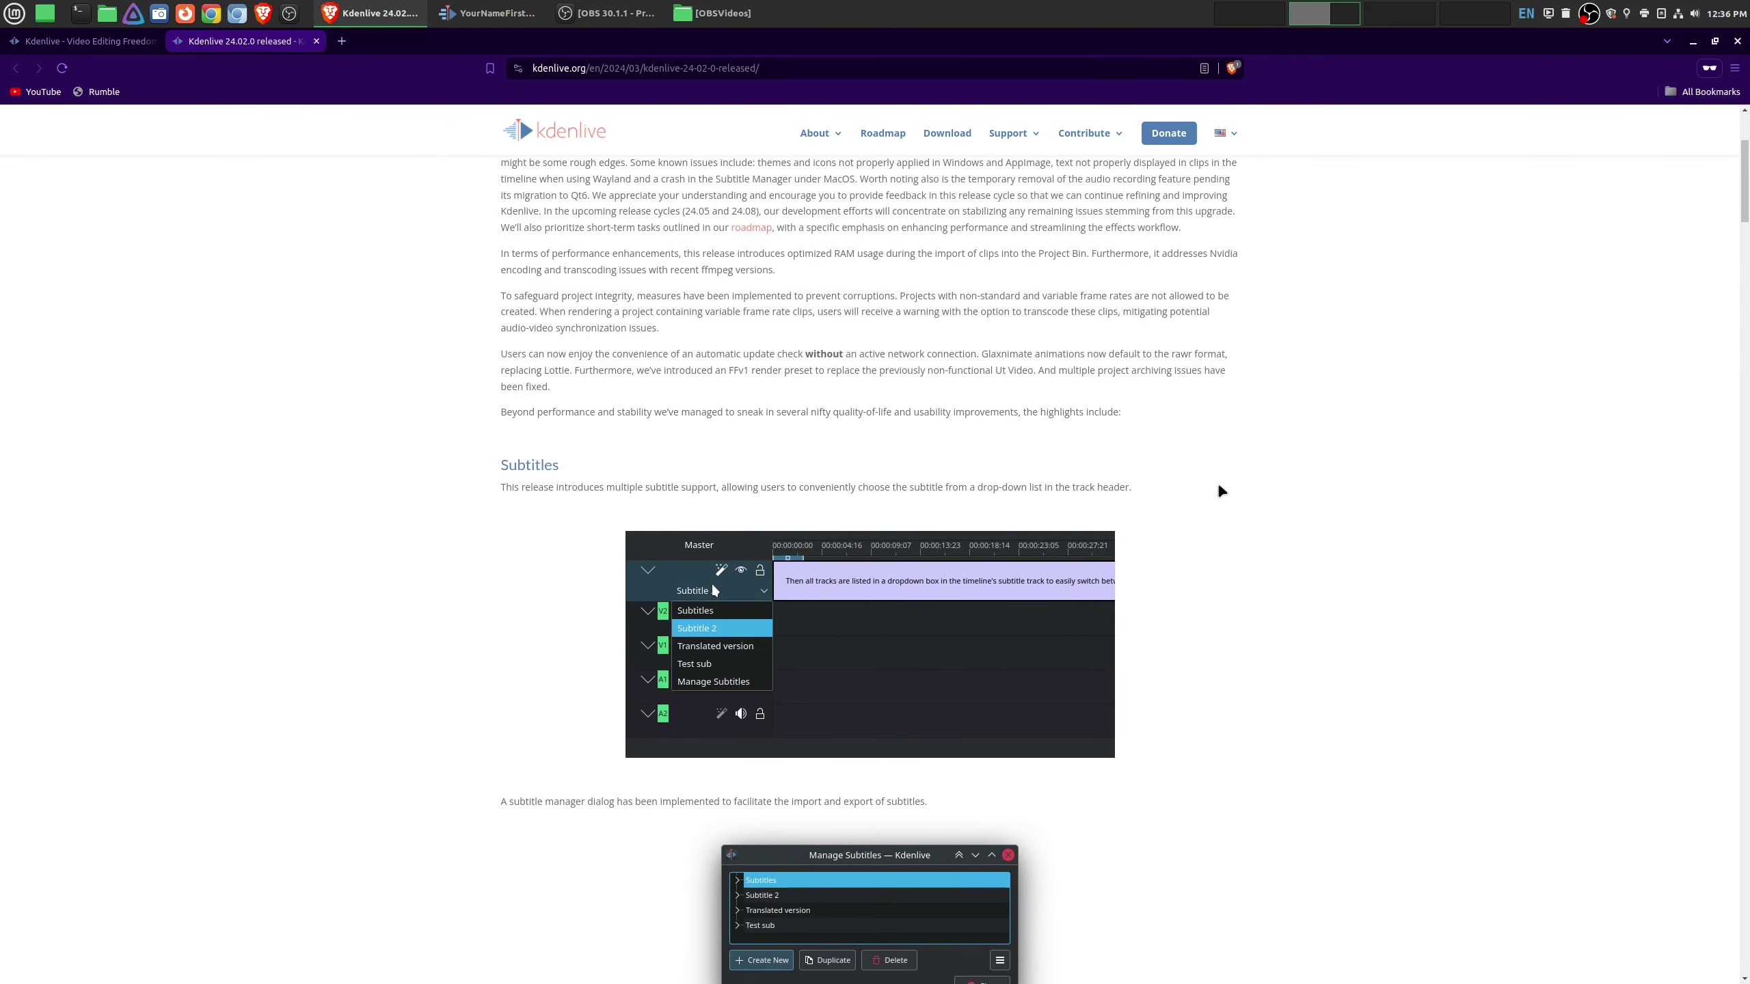
{"action": "scroll", "coordinate": [1236, 481], "scroll_direction": "down", "scroll_amount": 9}
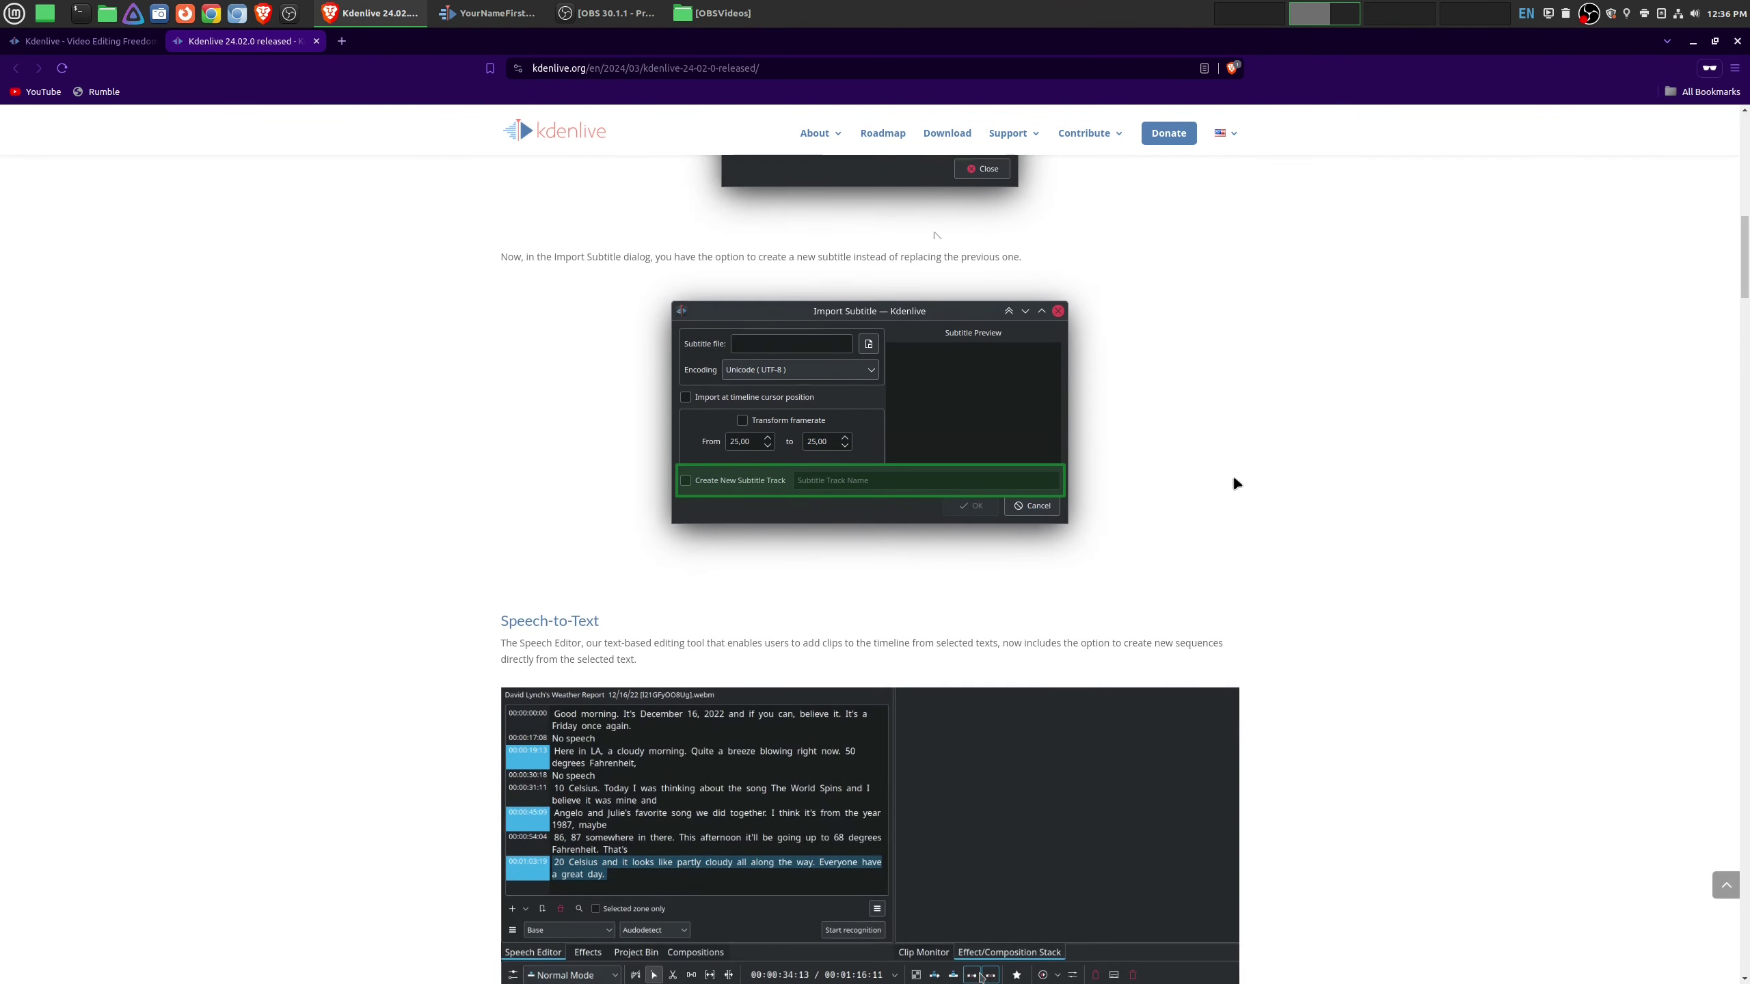
{"action": "scroll", "coordinate": [1236, 483], "scroll_direction": "down", "scroll_amount": 9}
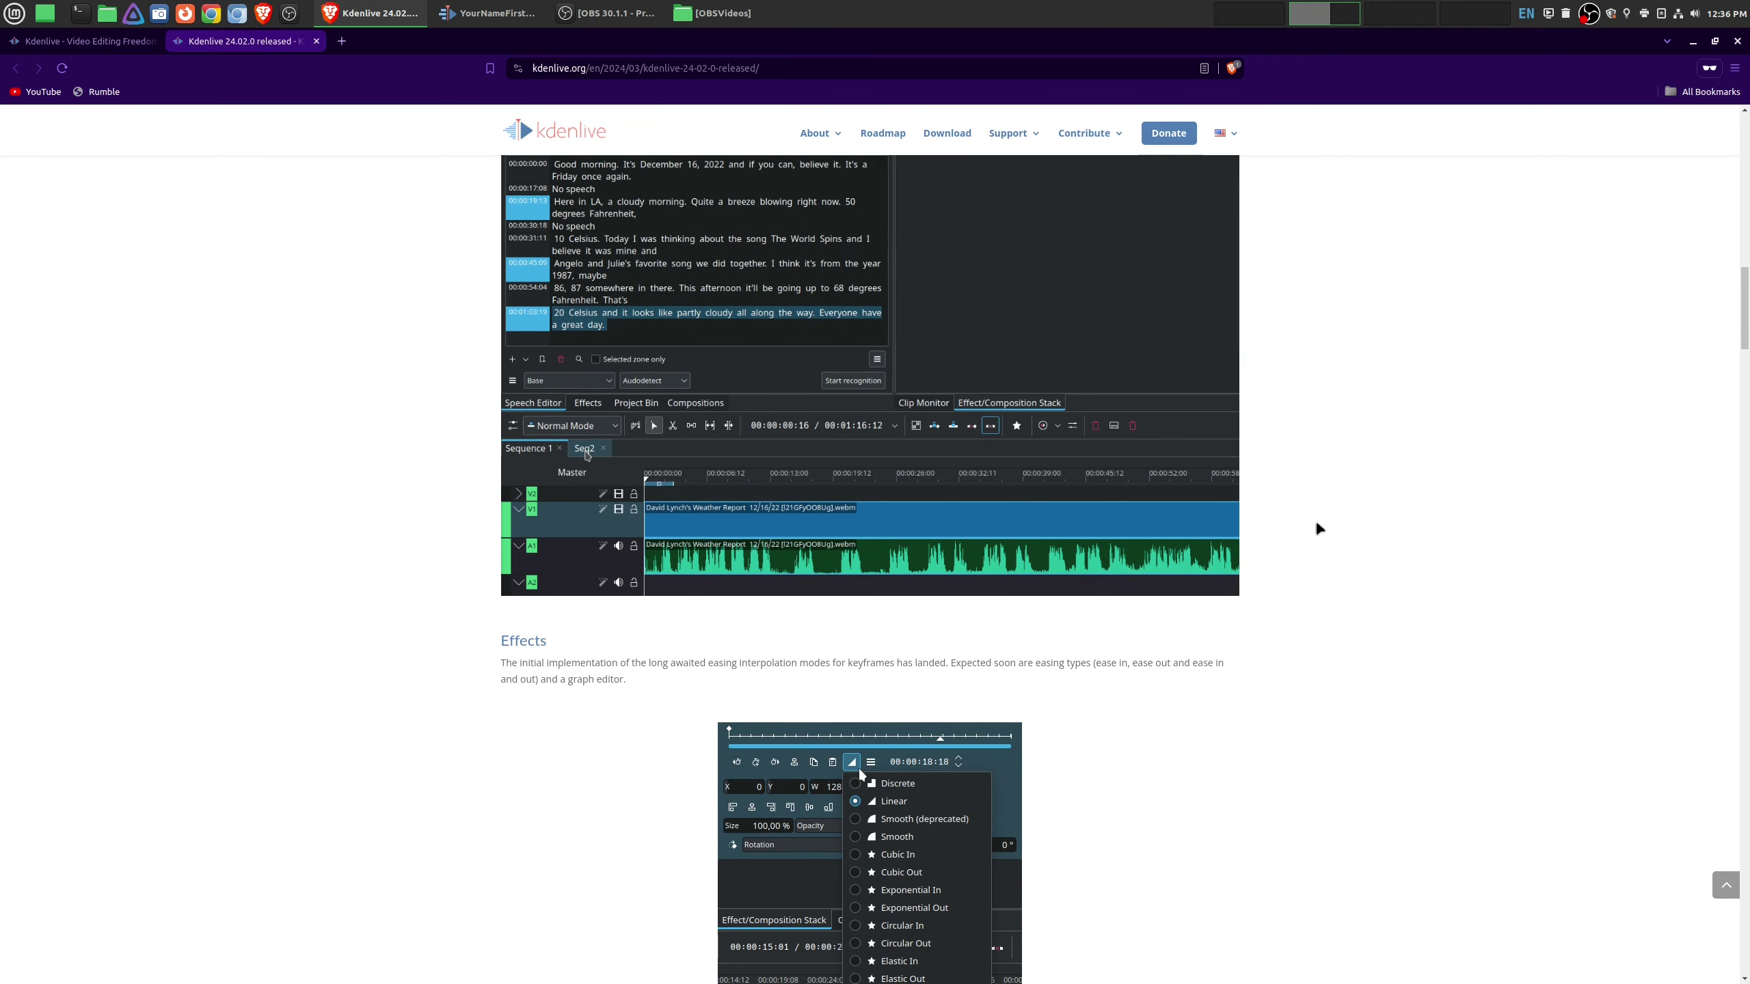
{"action": "scroll", "coordinate": [1316, 525], "scroll_direction": "down", "scroll_amount": 7}
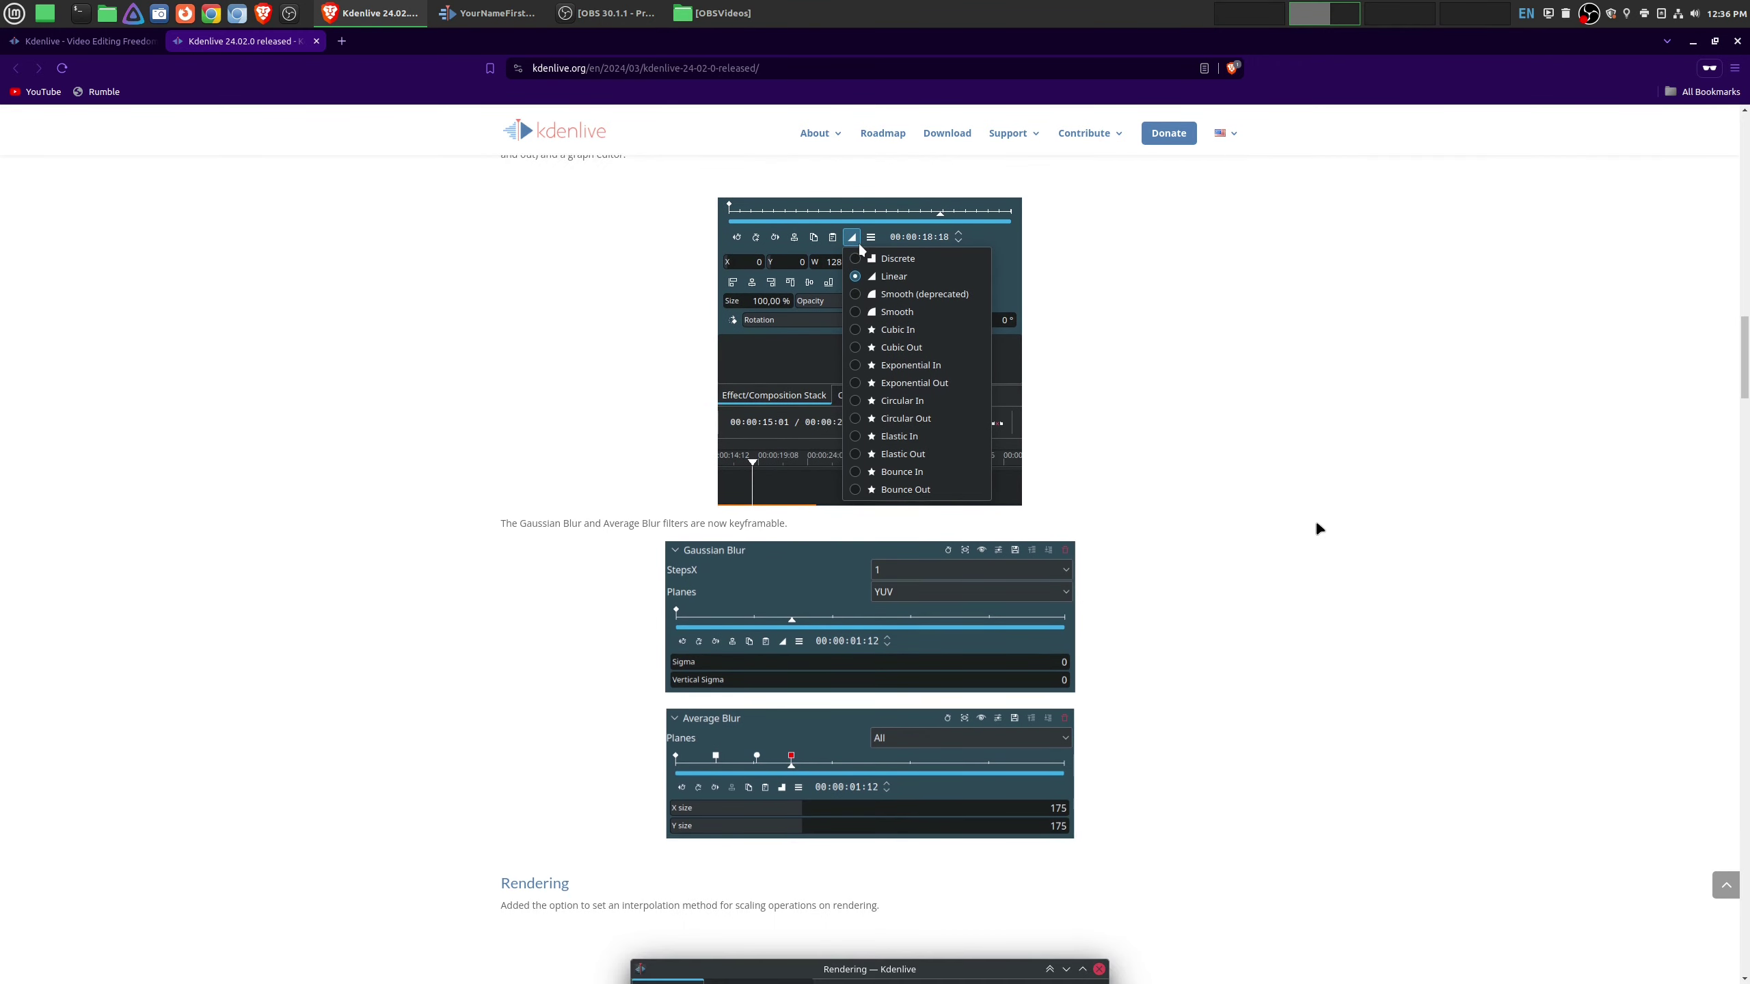
{"action": "scroll", "coordinate": [1317, 525], "scroll_direction": "down", "scroll_amount": 4}
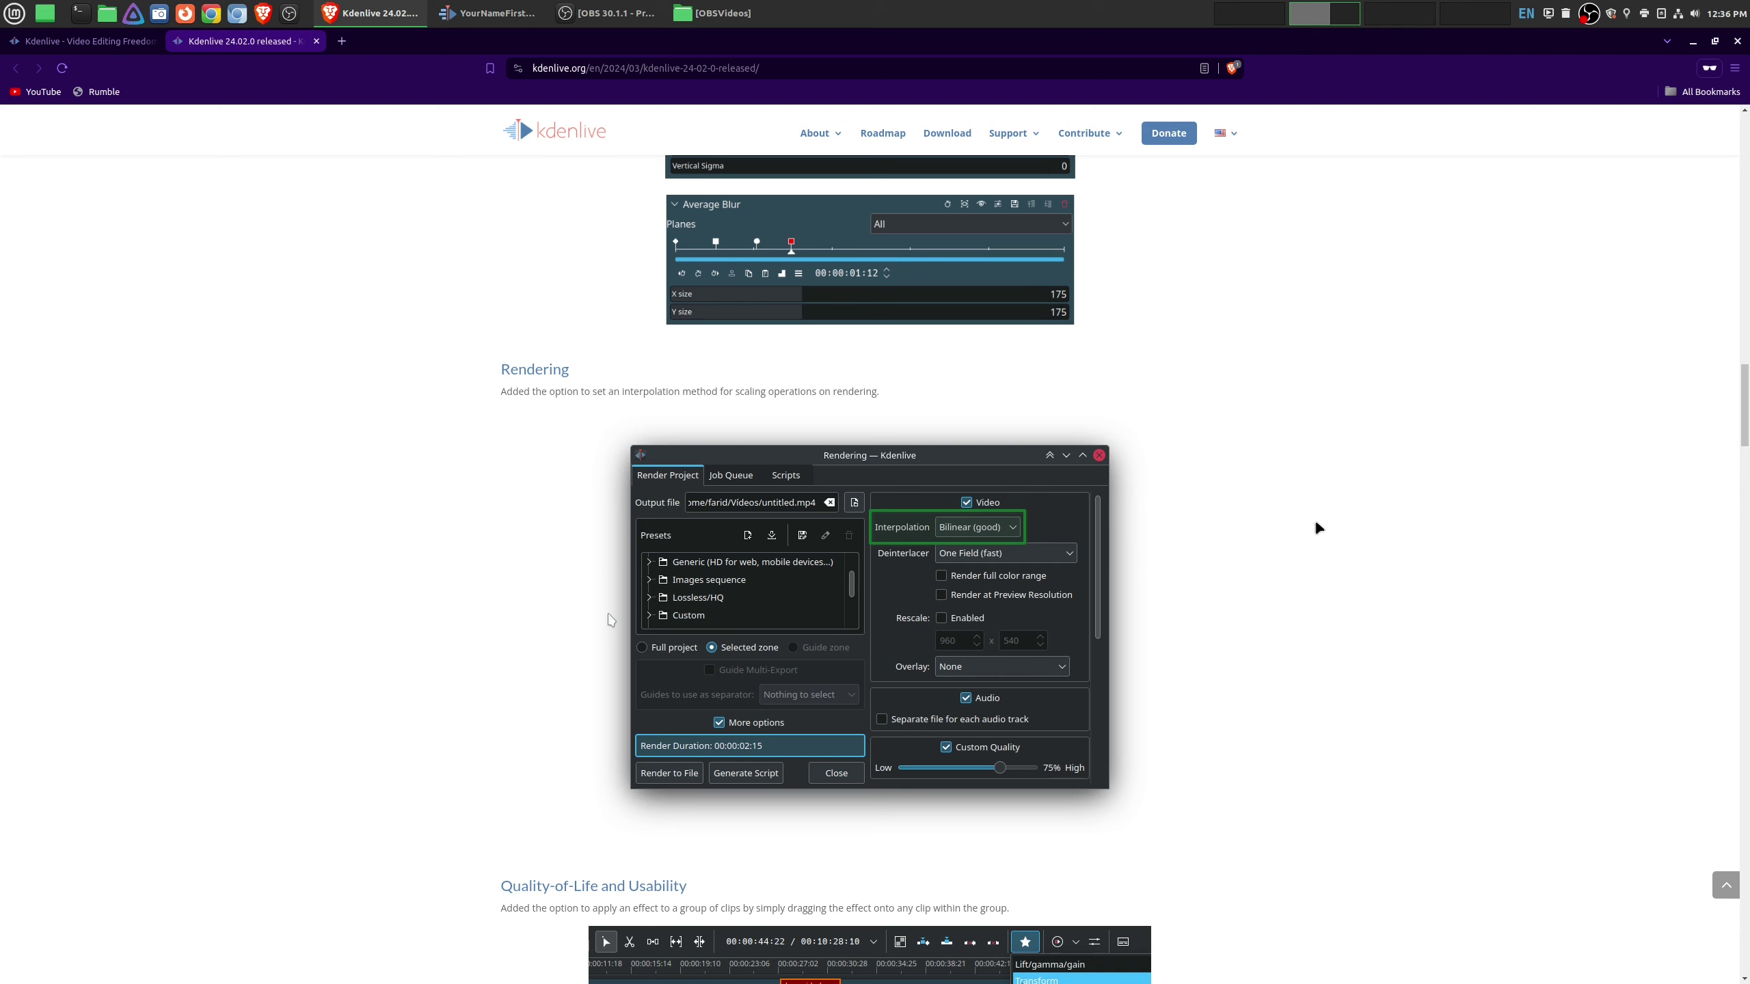
{"action": "scroll", "coordinate": [1317, 528], "scroll_direction": "down", "scroll_amount": 7}
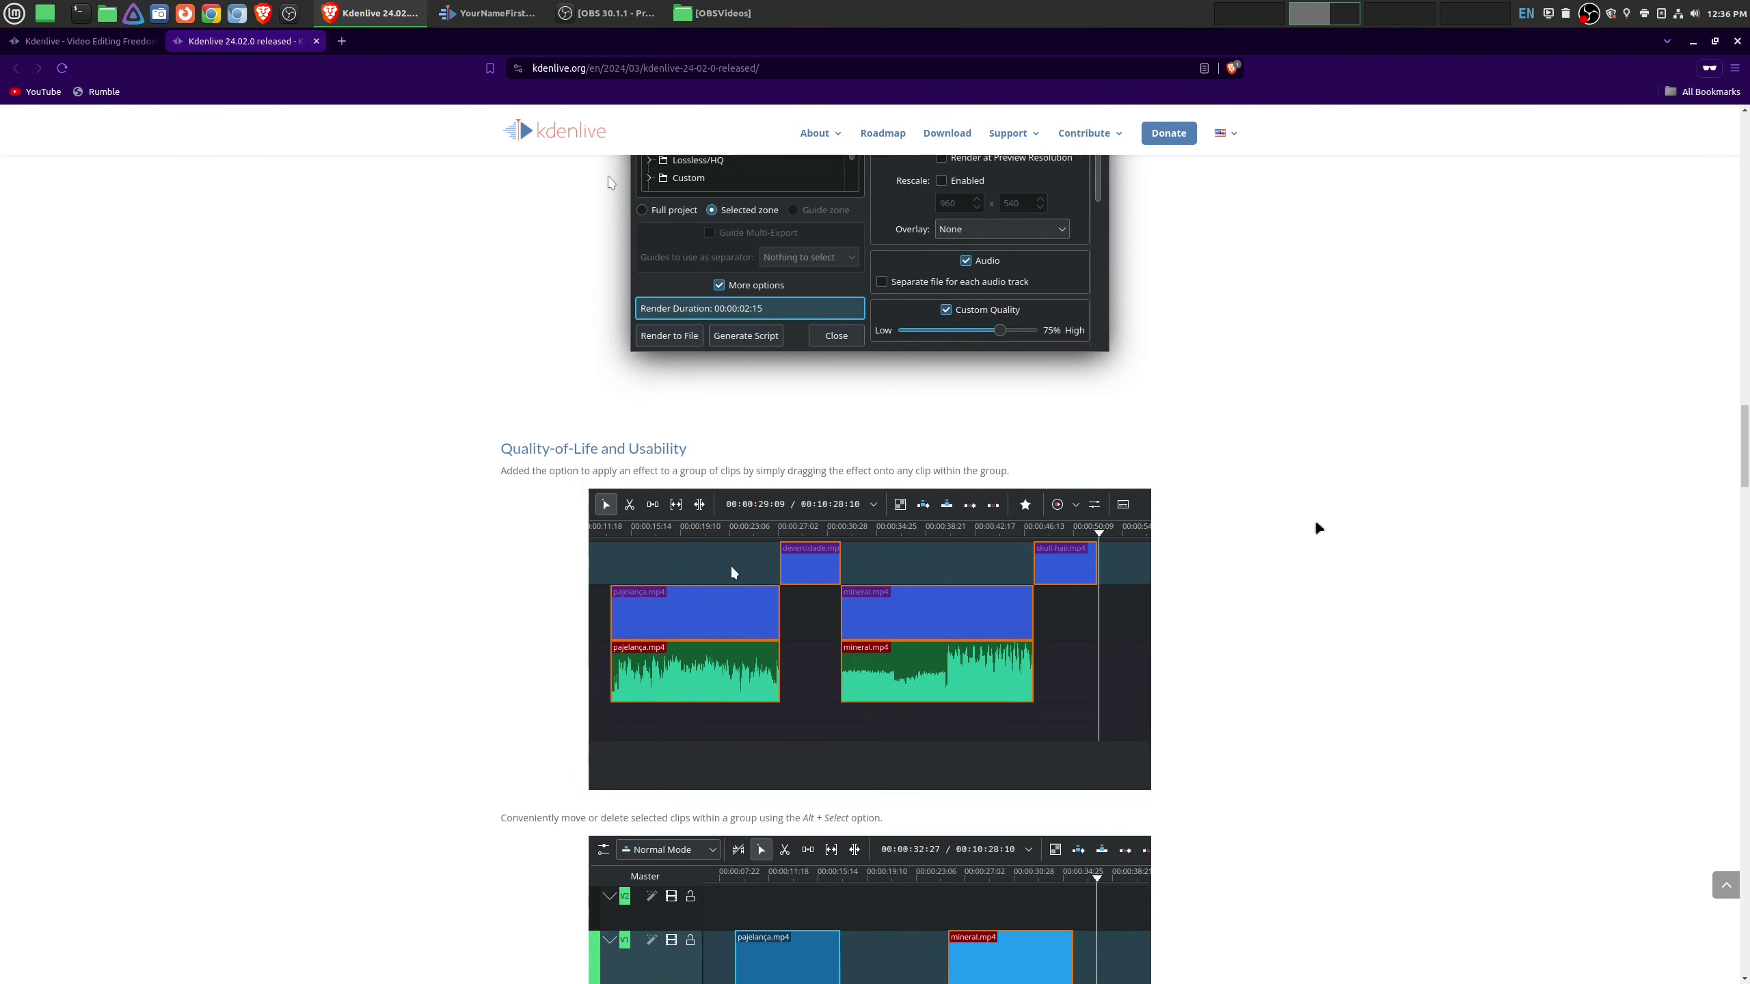
{"action": "scroll", "coordinate": [1317, 528], "scroll_direction": "down", "scroll_amount": 4}
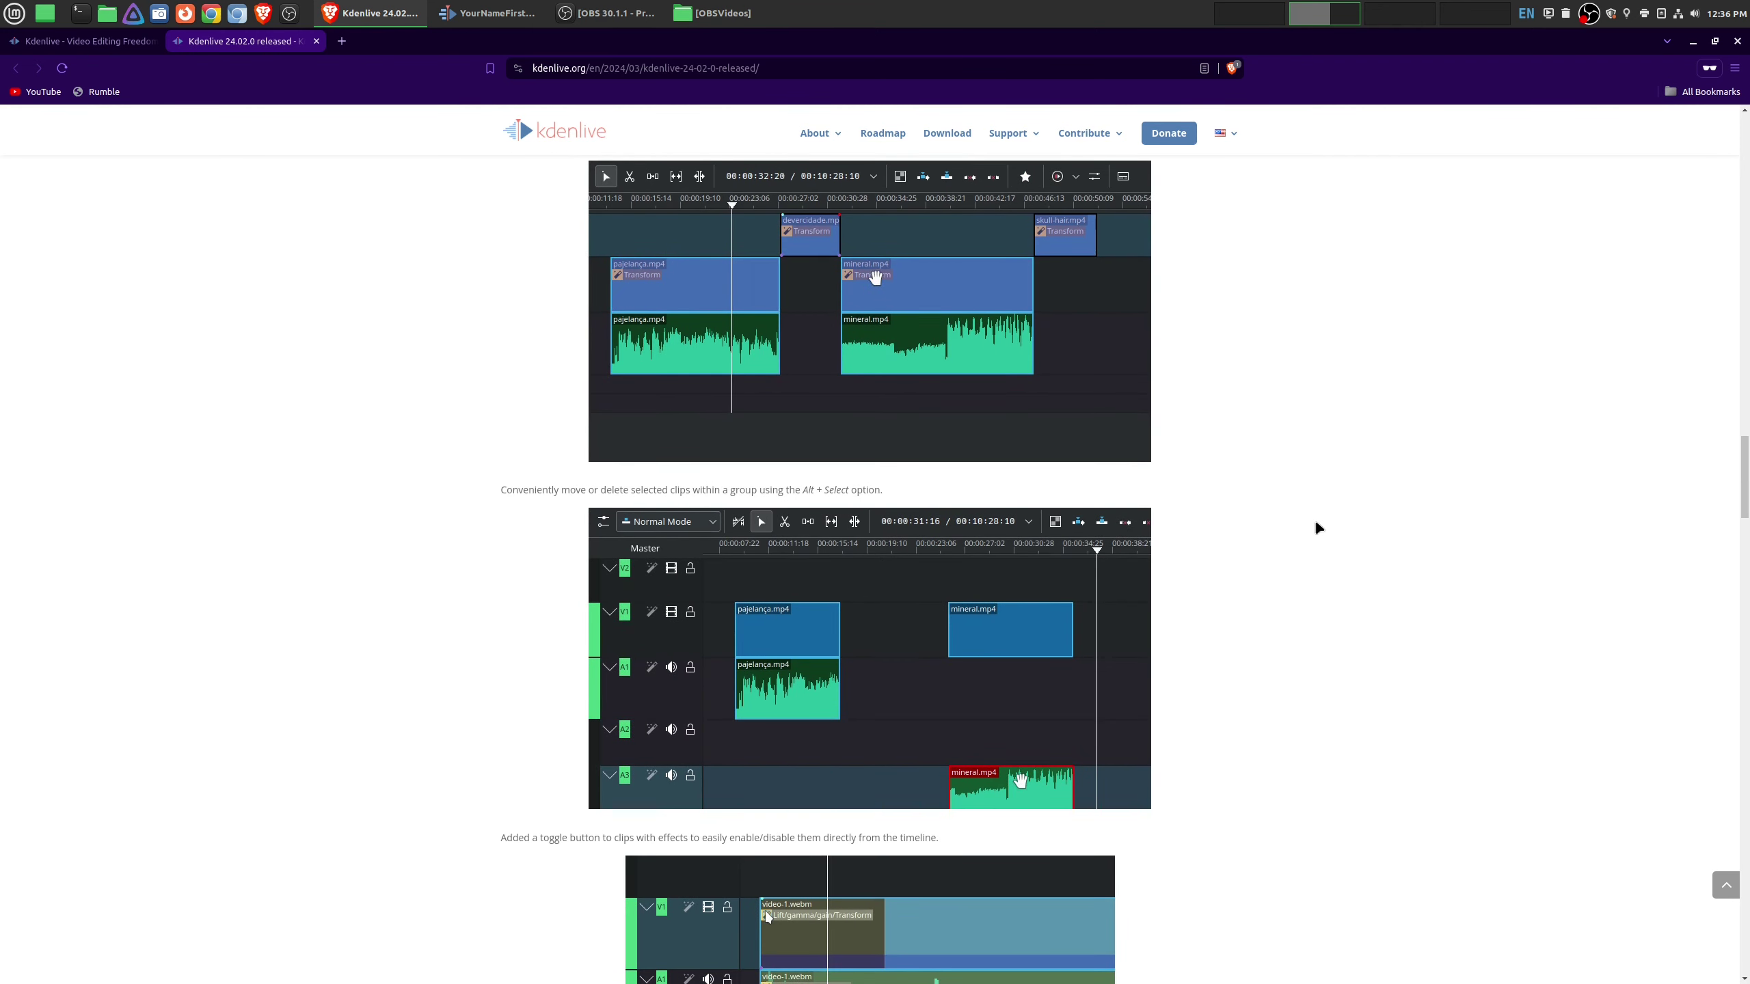
{"action": "scroll", "coordinate": [1317, 528], "scroll_direction": "down", "scroll_amount": 4}
{"action": "scroll", "coordinate": [1317, 528], "scroll_direction": "down", "scroll_amount": 7}
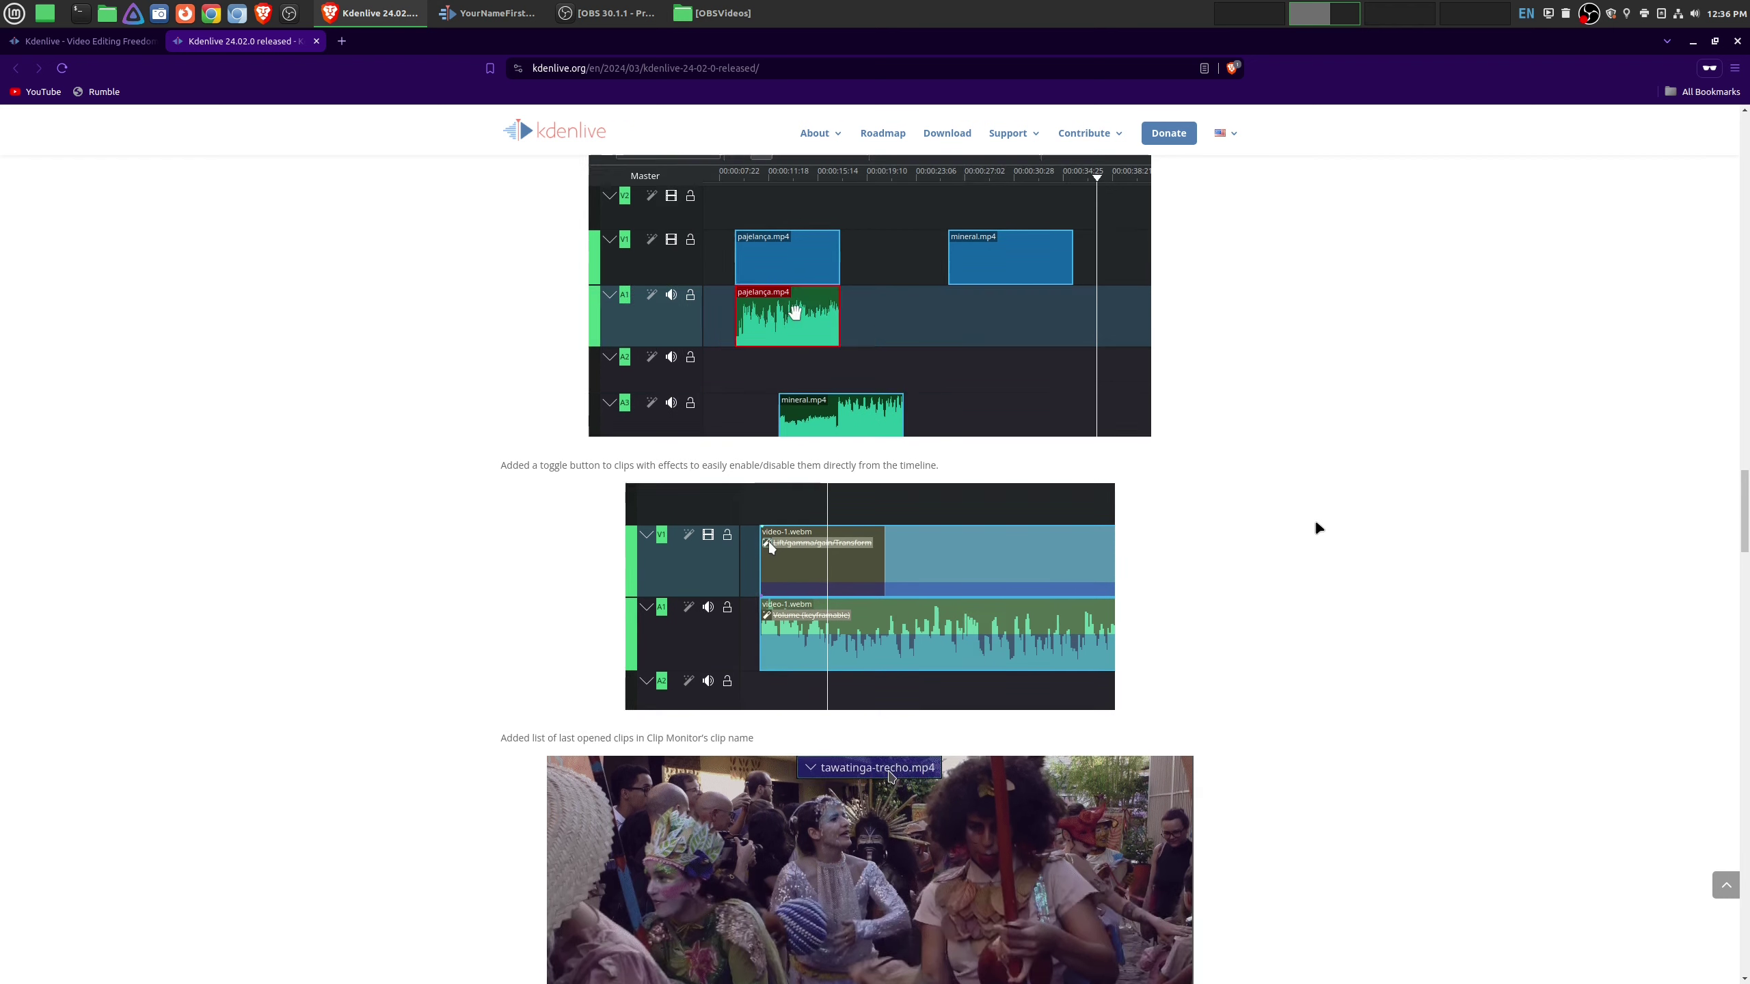
{"action": "scroll", "coordinate": [1295, 624], "scroll_direction": "down", "scroll_amount": 9}
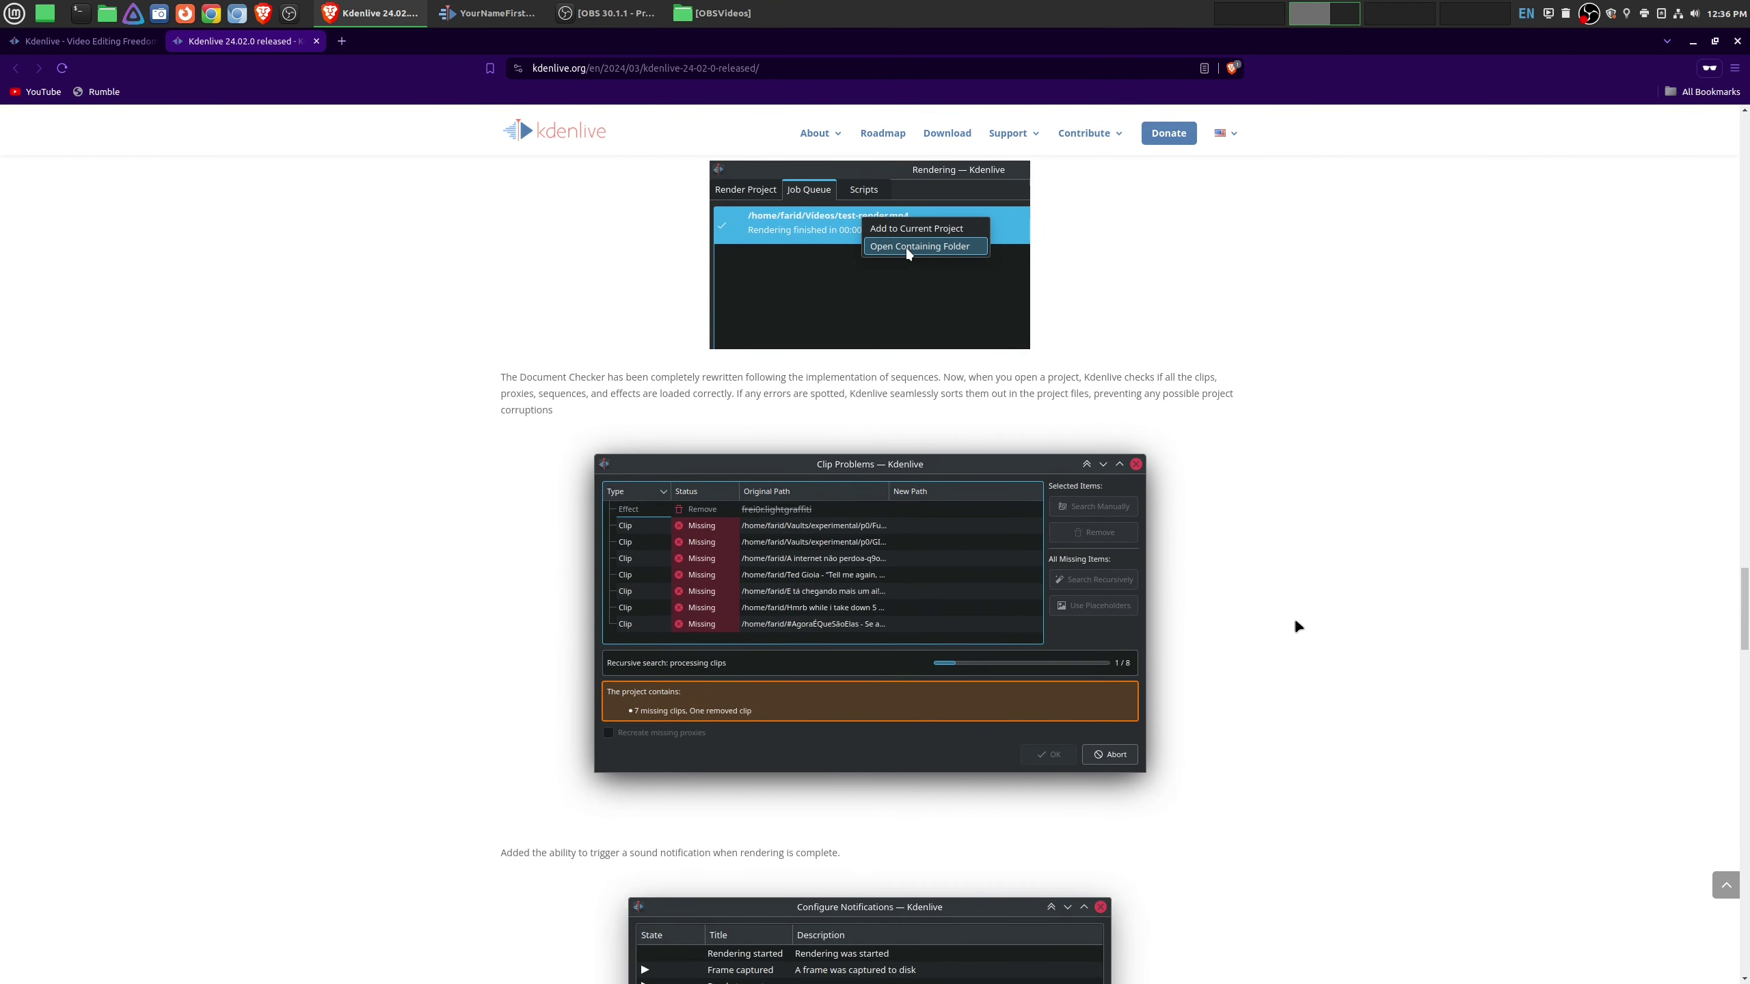
{"action": "scroll", "coordinate": [1293, 619], "scroll_direction": "down", "scroll_amount": 5}
{"action": "scroll", "coordinate": [1293, 619], "scroll_direction": "up", "scroll_amount": 16}
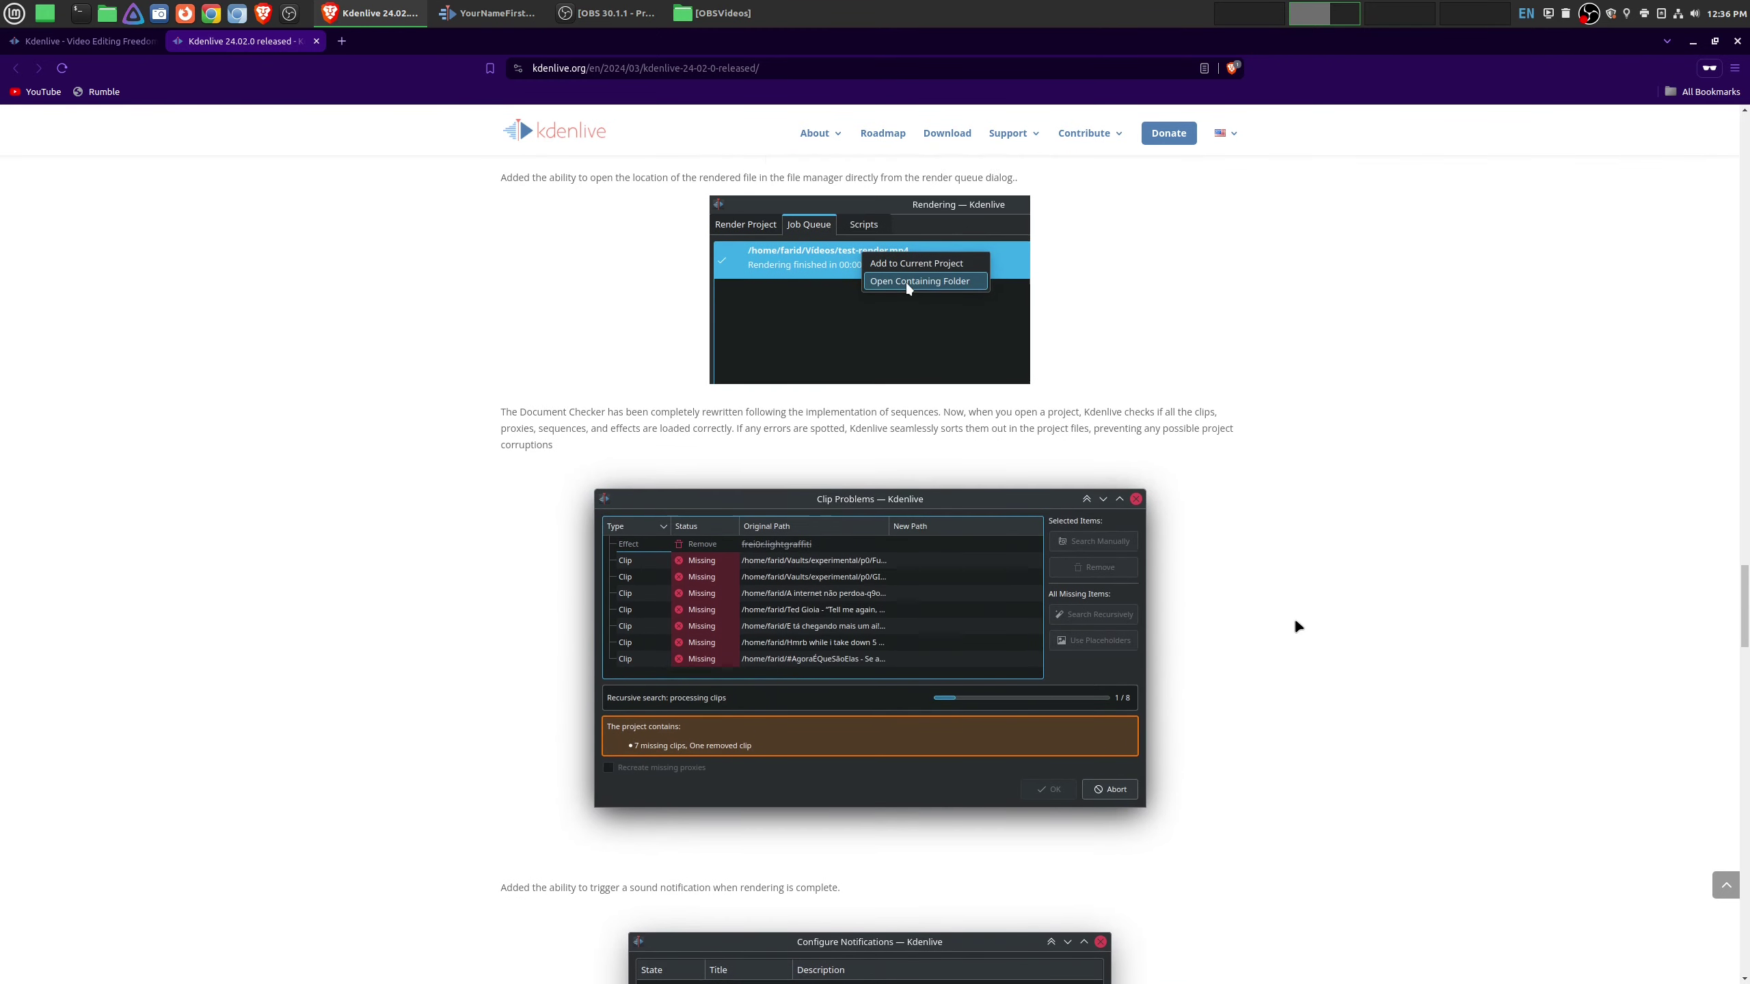
{"action": "scroll", "coordinate": [1297, 624], "scroll_direction": "up", "scroll_amount": 18}
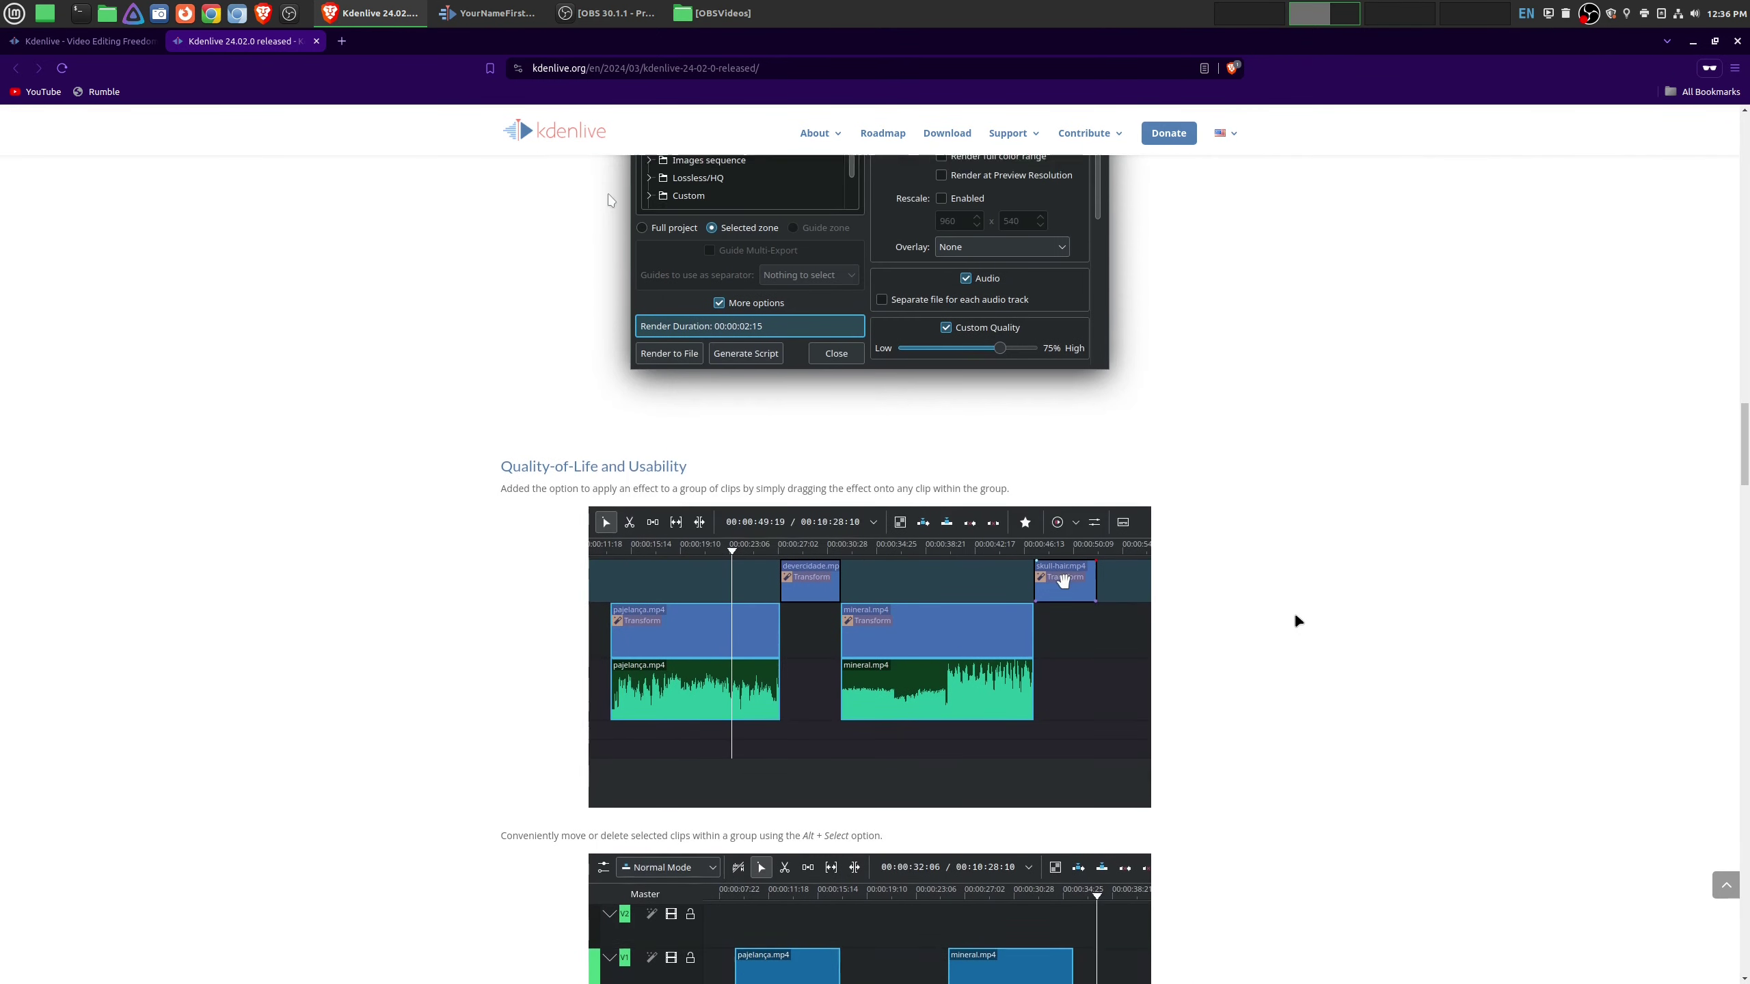
{"action": "scroll", "coordinate": [1295, 621], "scroll_direction": "up", "scroll_amount": 15}
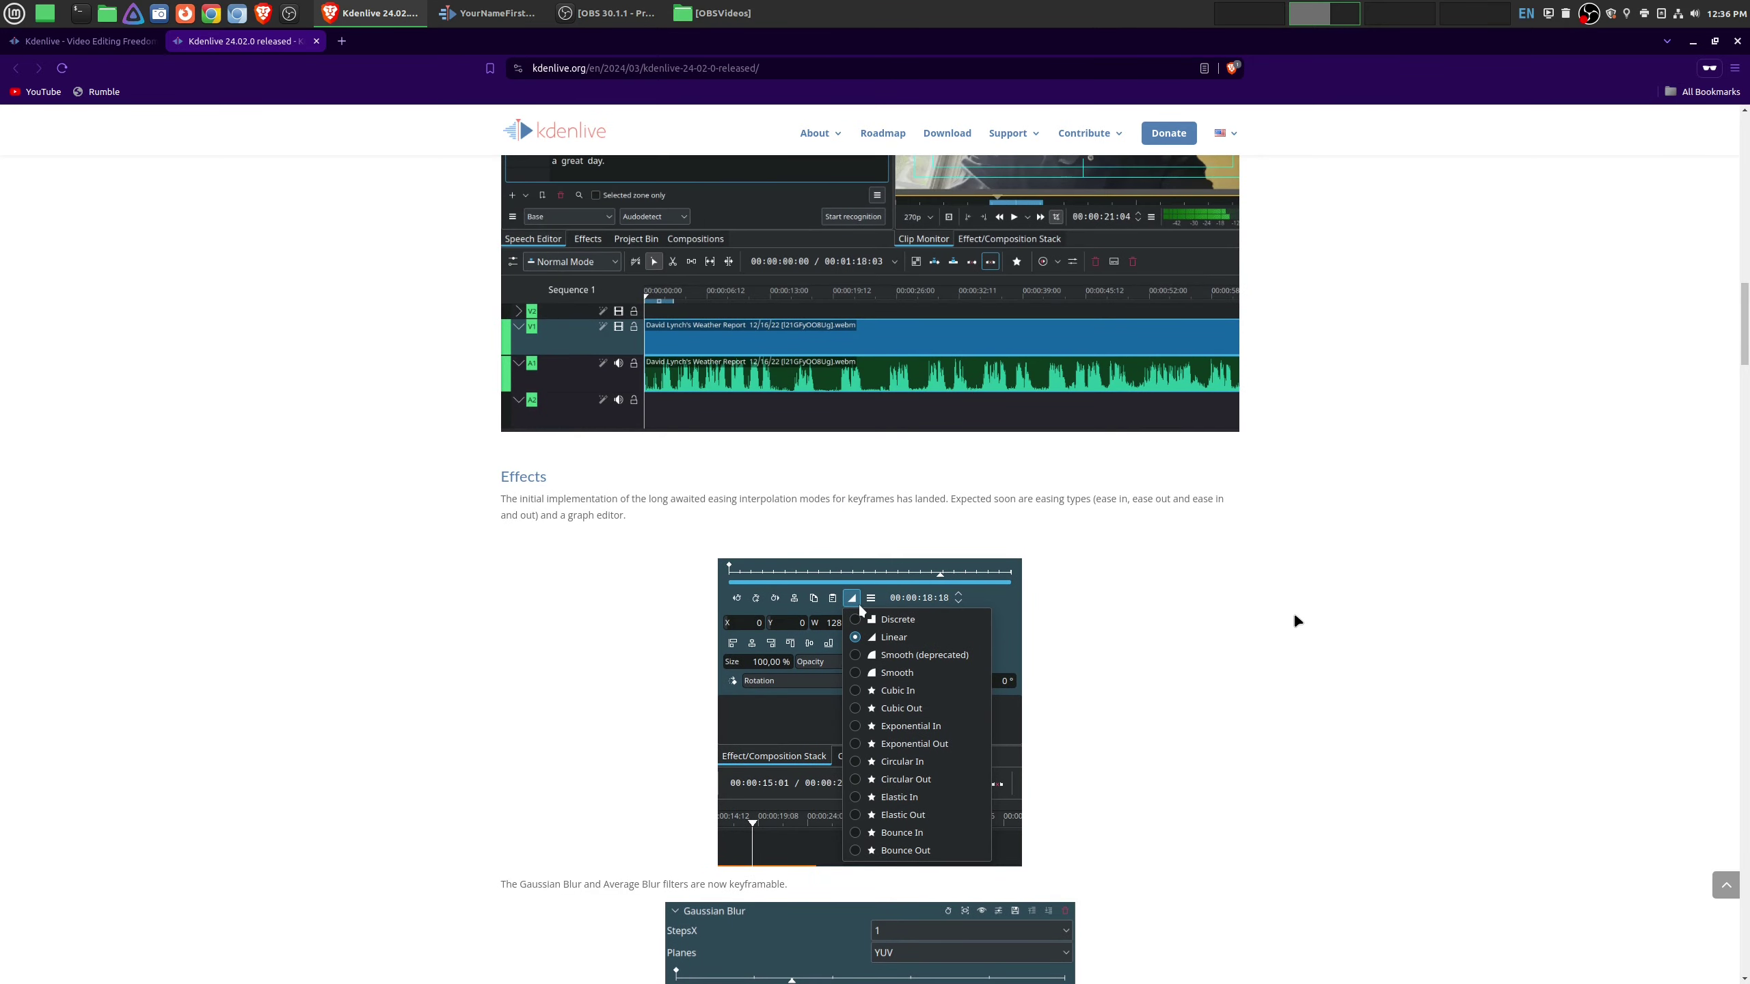
{"action": "scroll", "coordinate": [1295, 620], "scroll_direction": "up", "scroll_amount": 15}
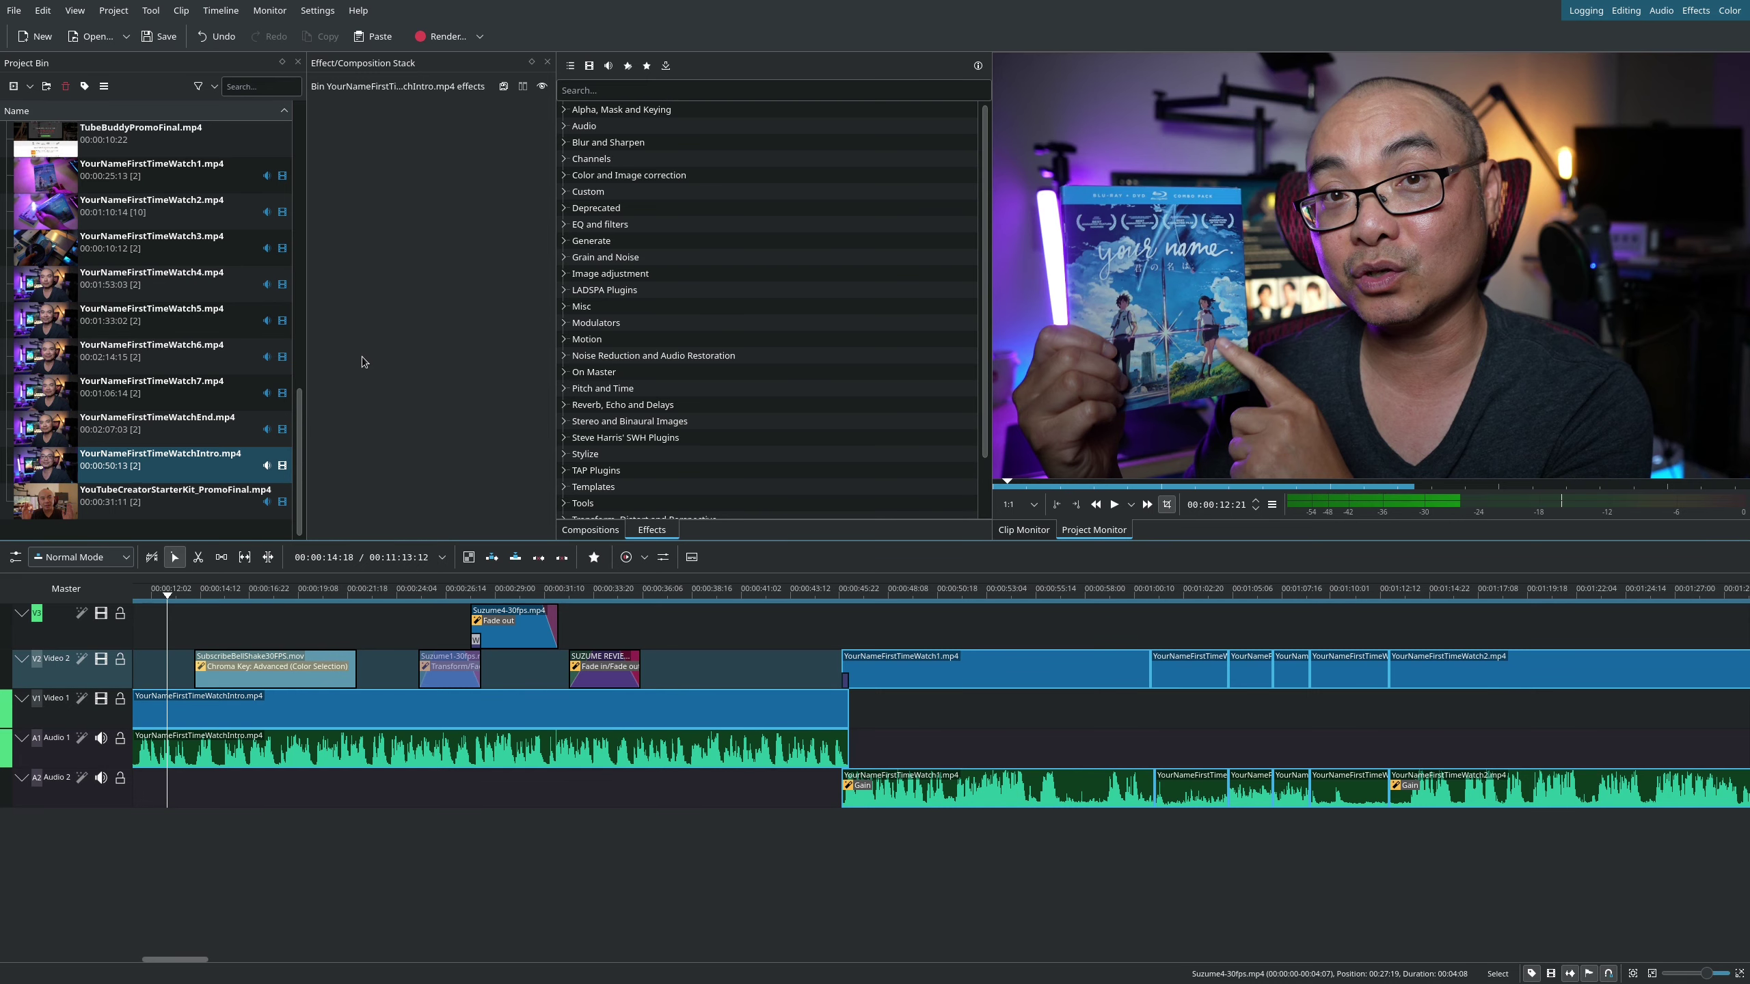
{"action": "left_click", "coordinate": [360, 15]}
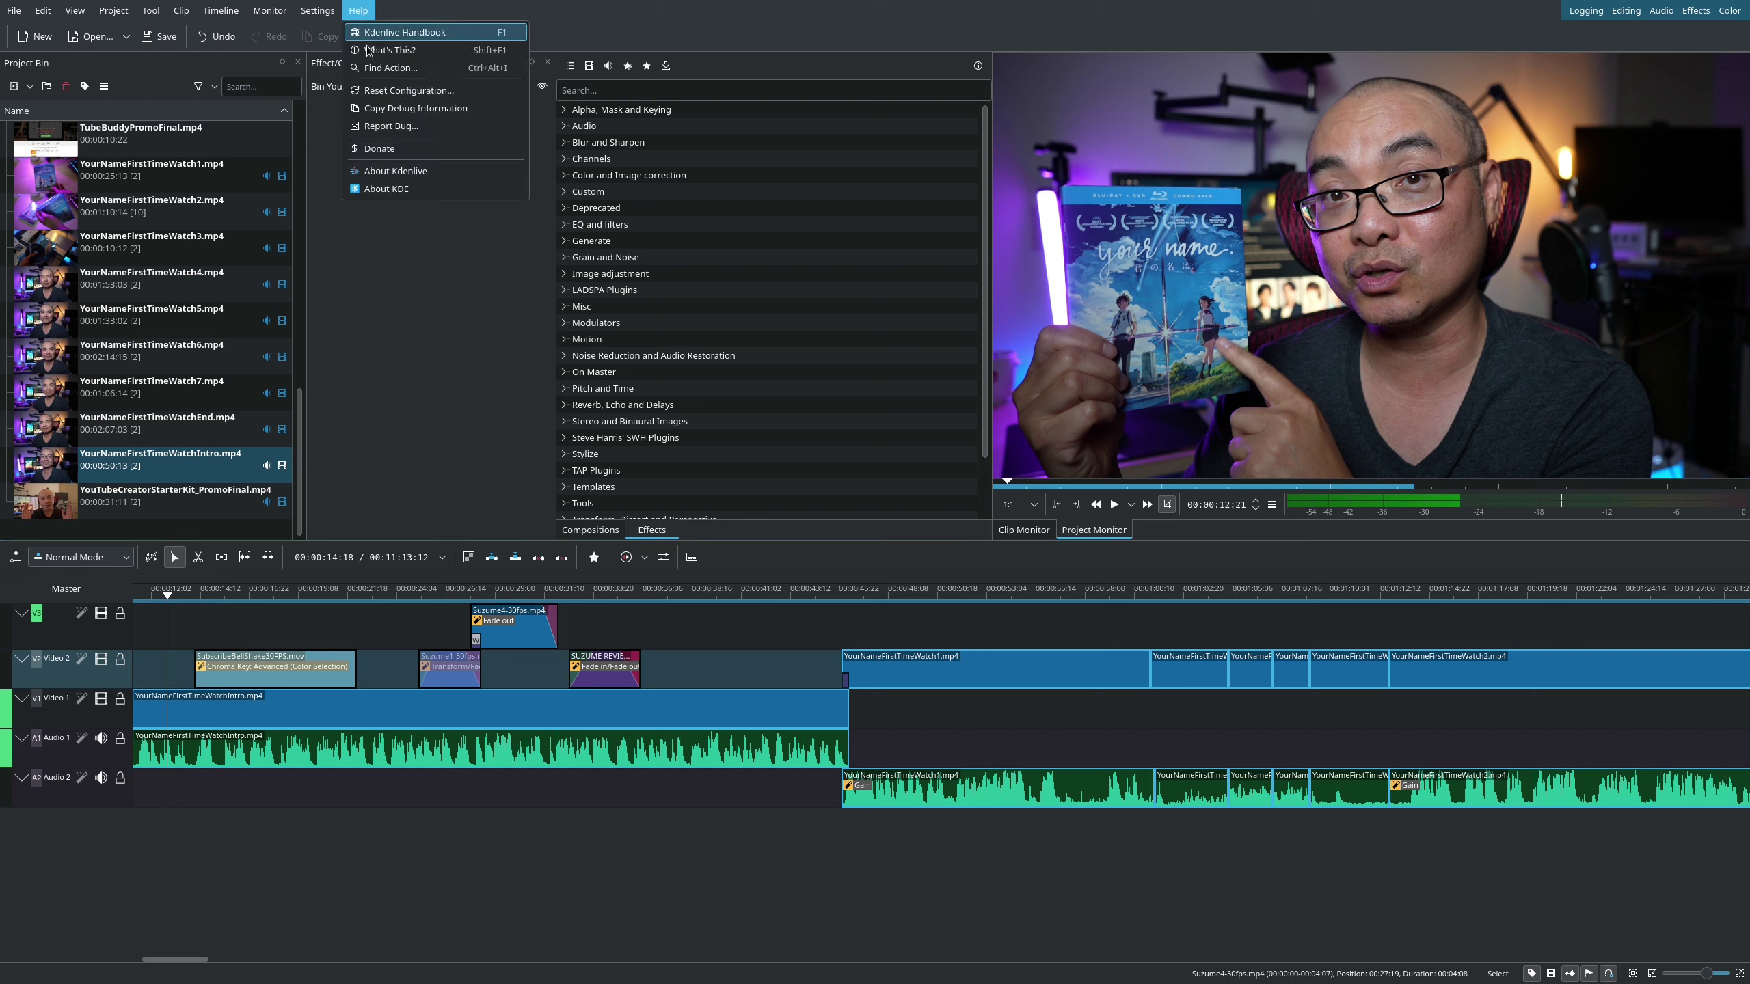
{"action": "left_click", "coordinate": [385, 172]}
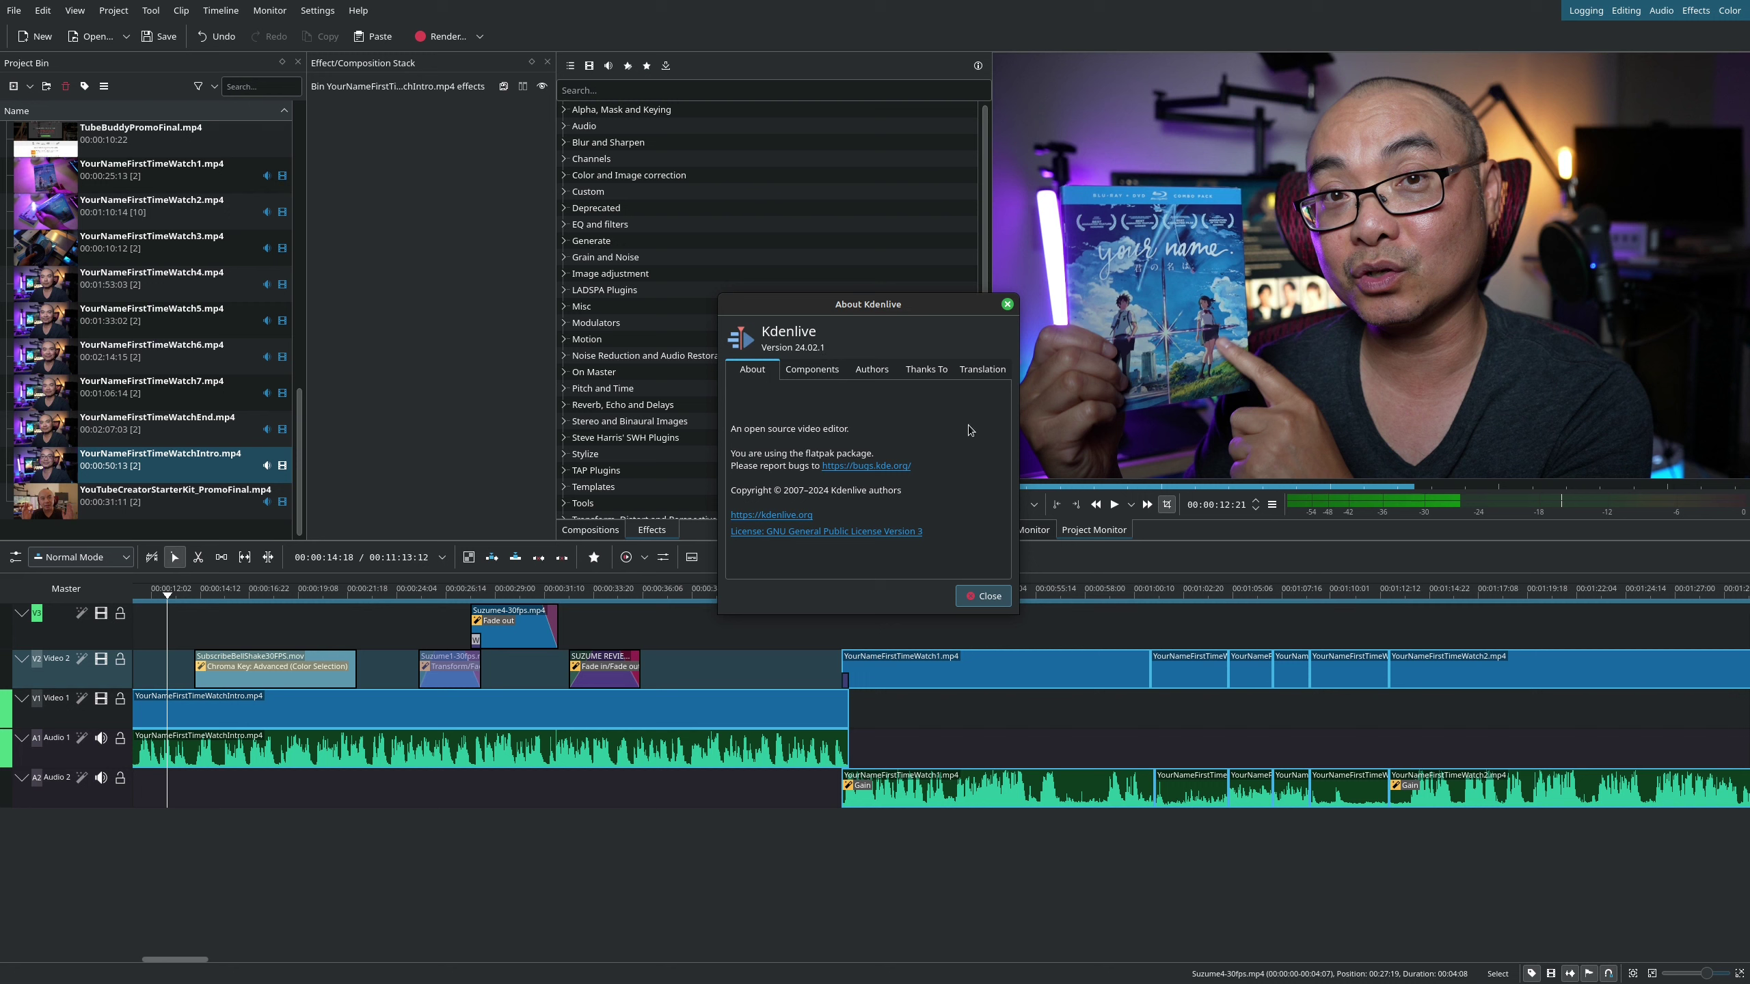
{"action": "left_click", "coordinate": [1008, 305]}
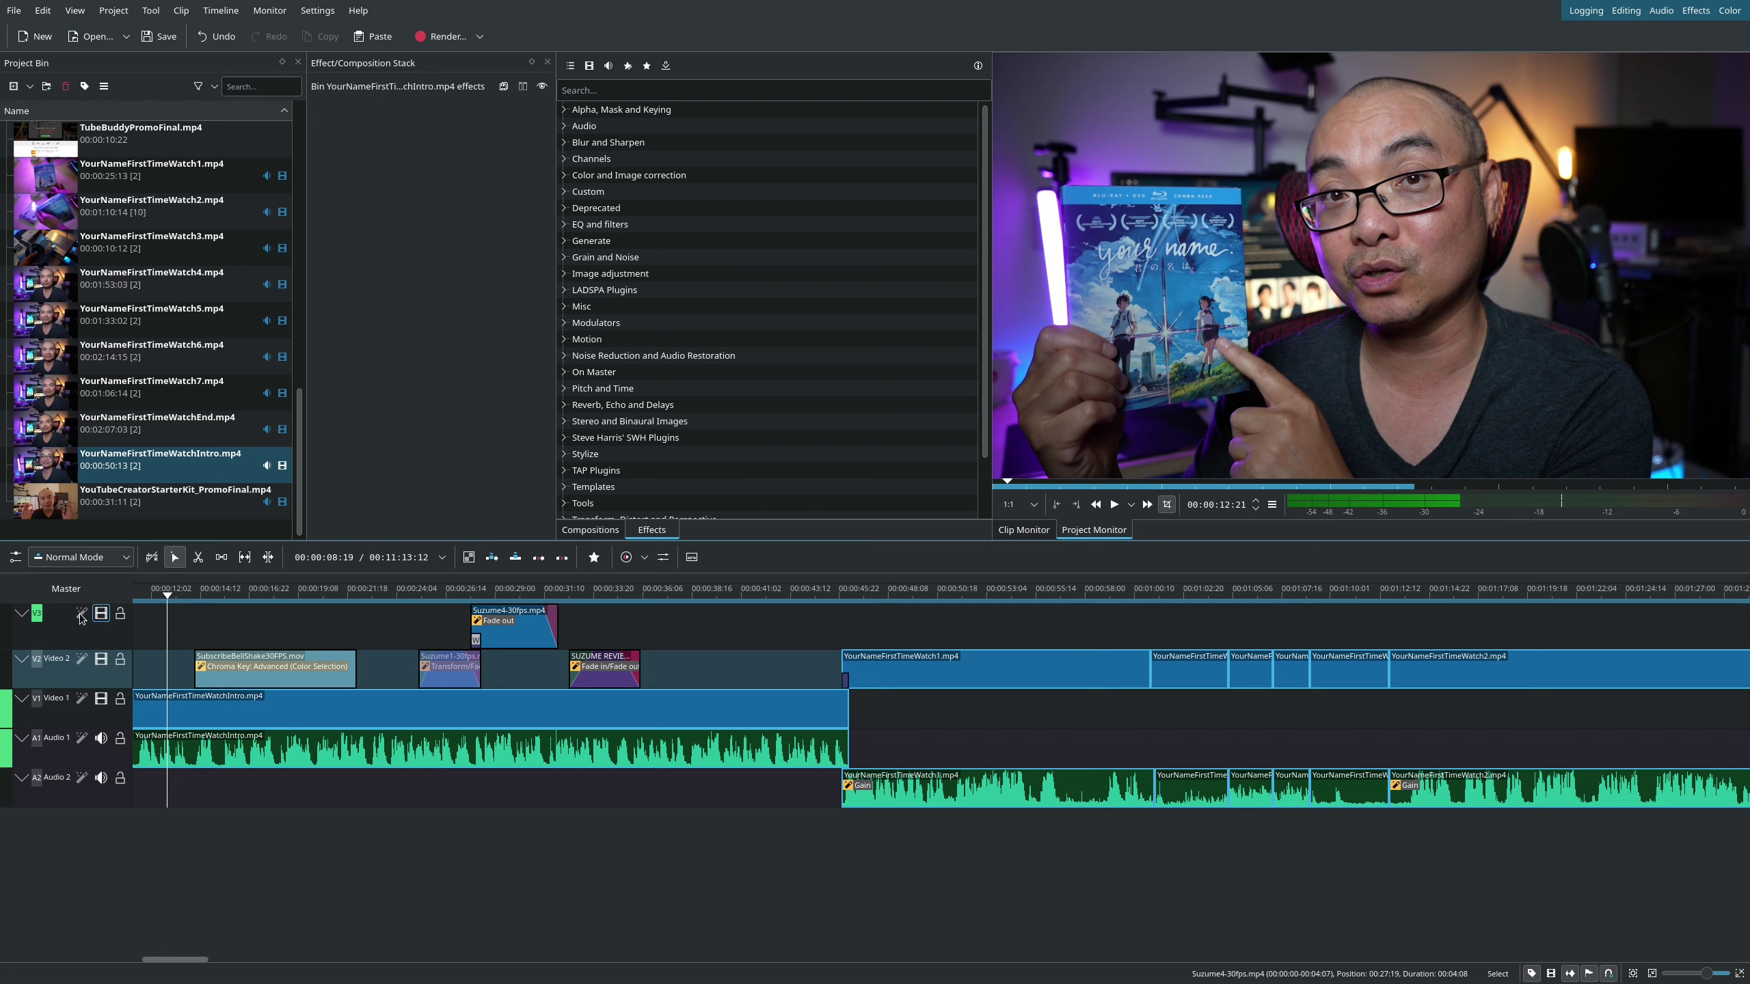
Add a subtitle track to the timeline.
{"action": "left_click", "coordinate": [691, 558]}
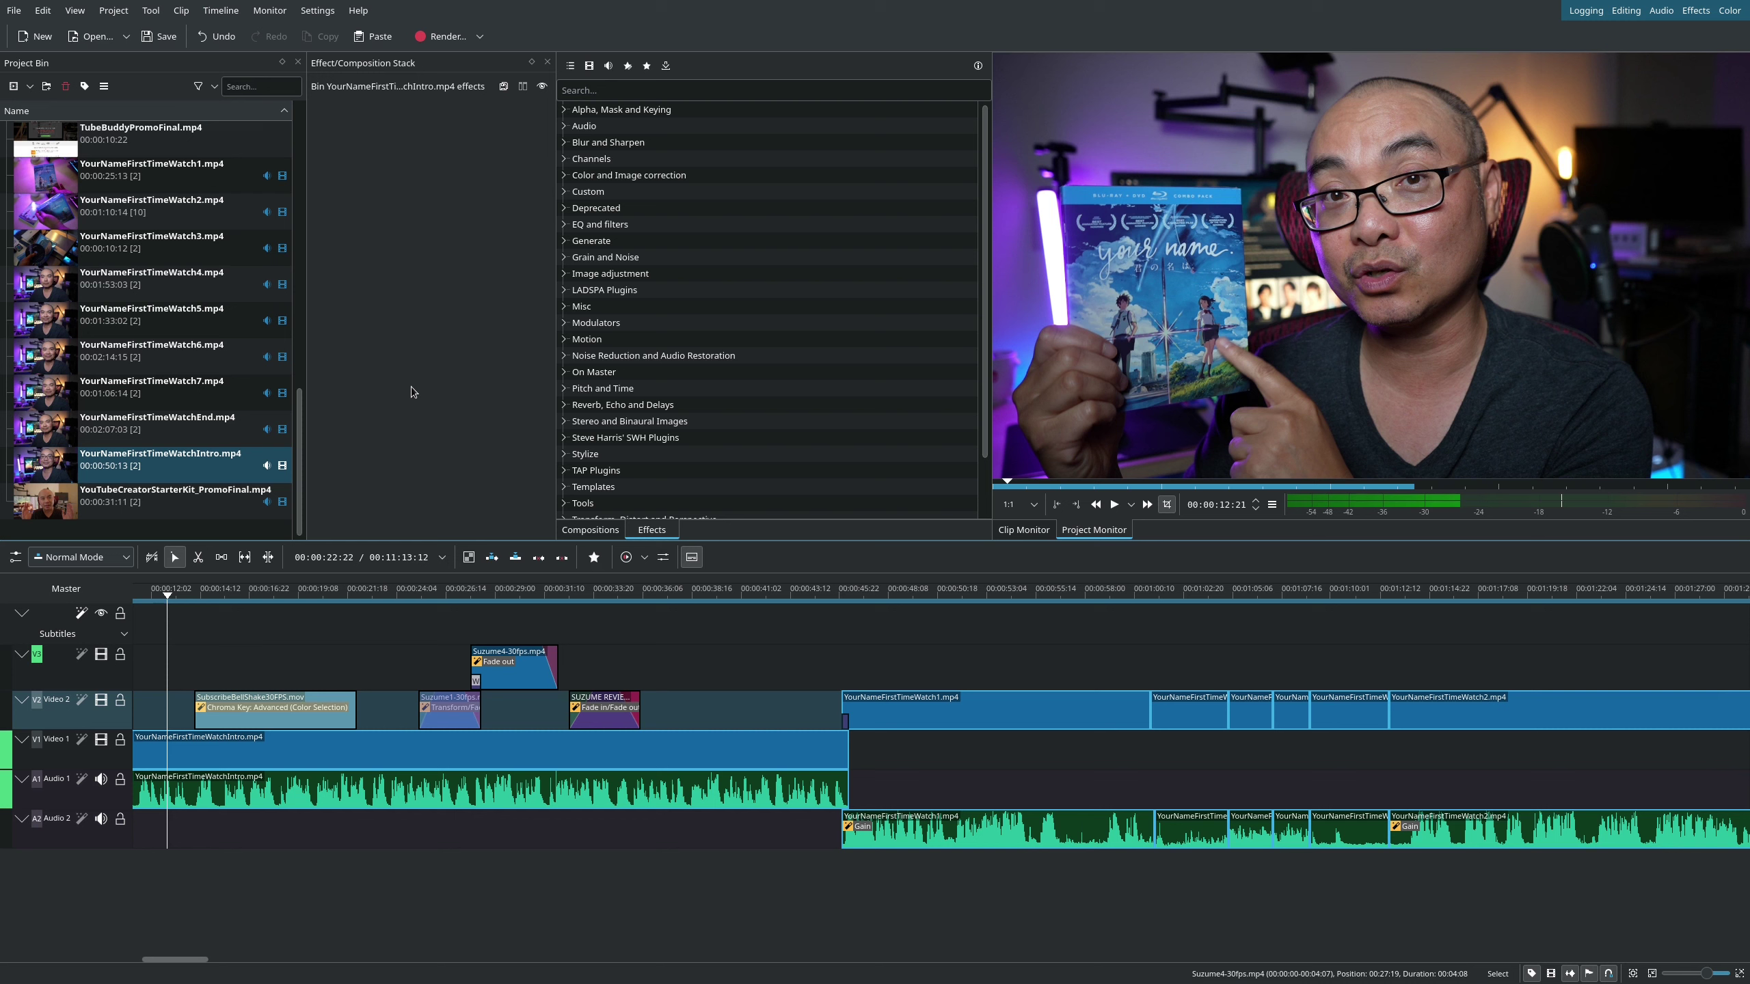
{"action": "left_click", "coordinate": [158, 482]}
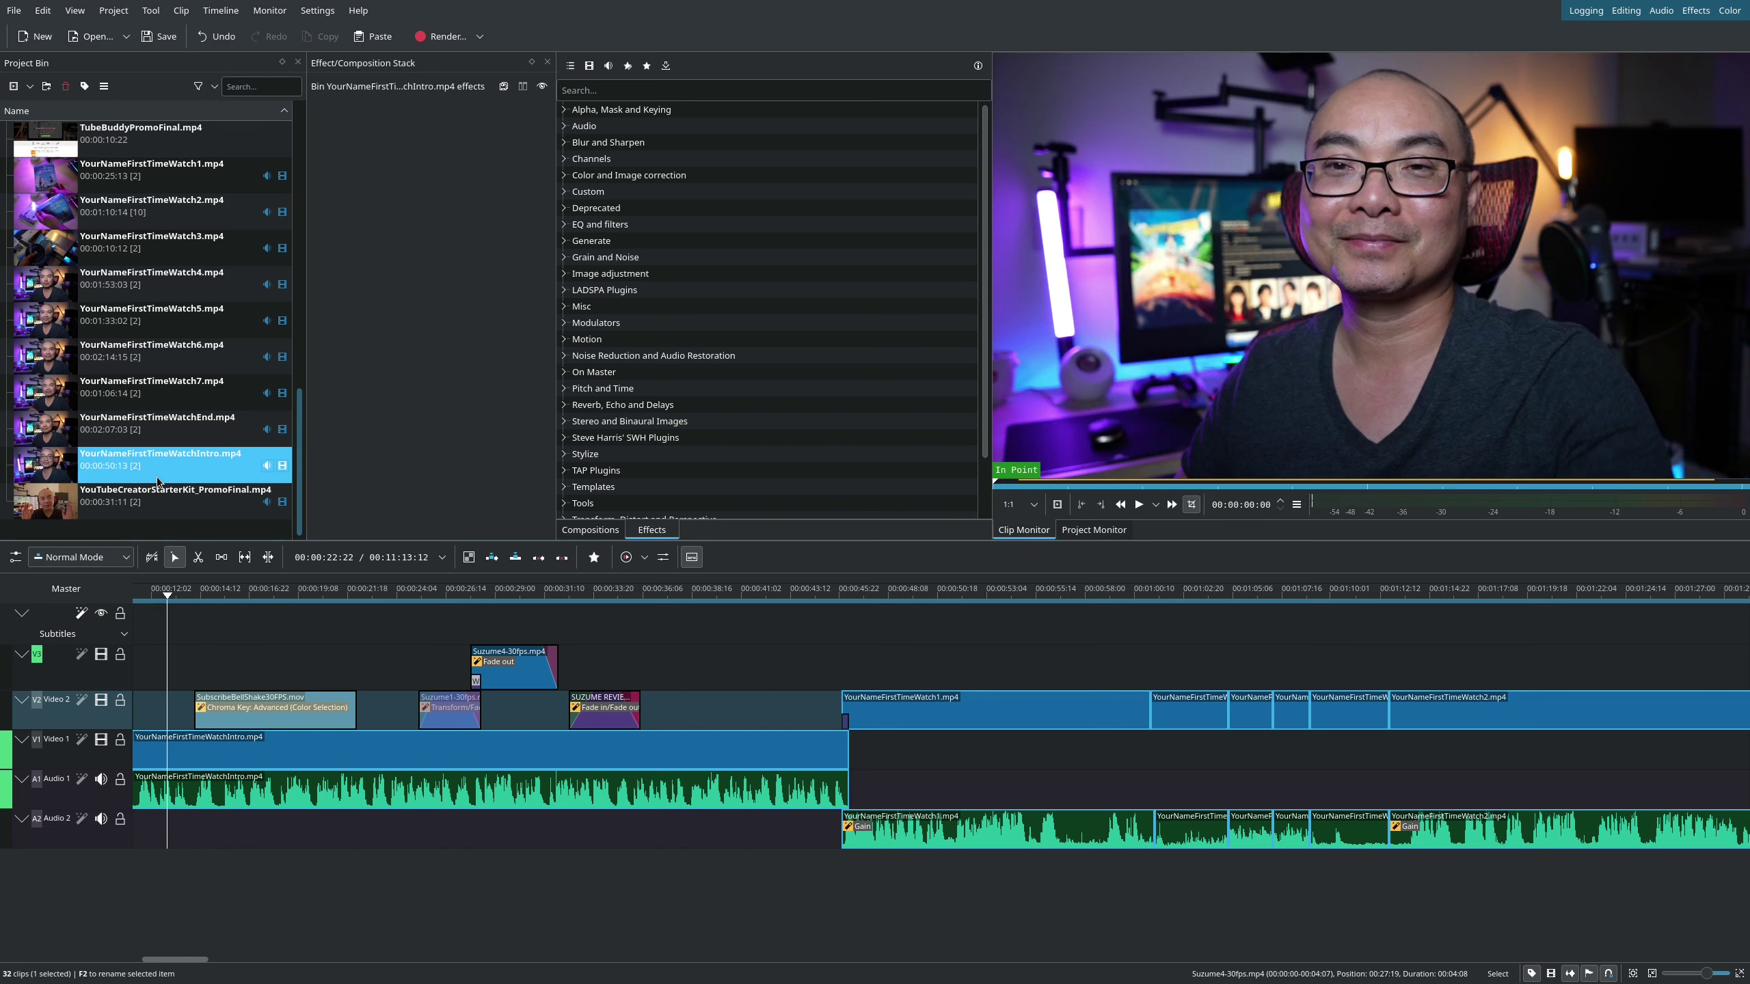
{"action": "left_click", "coordinate": [115, 11]}
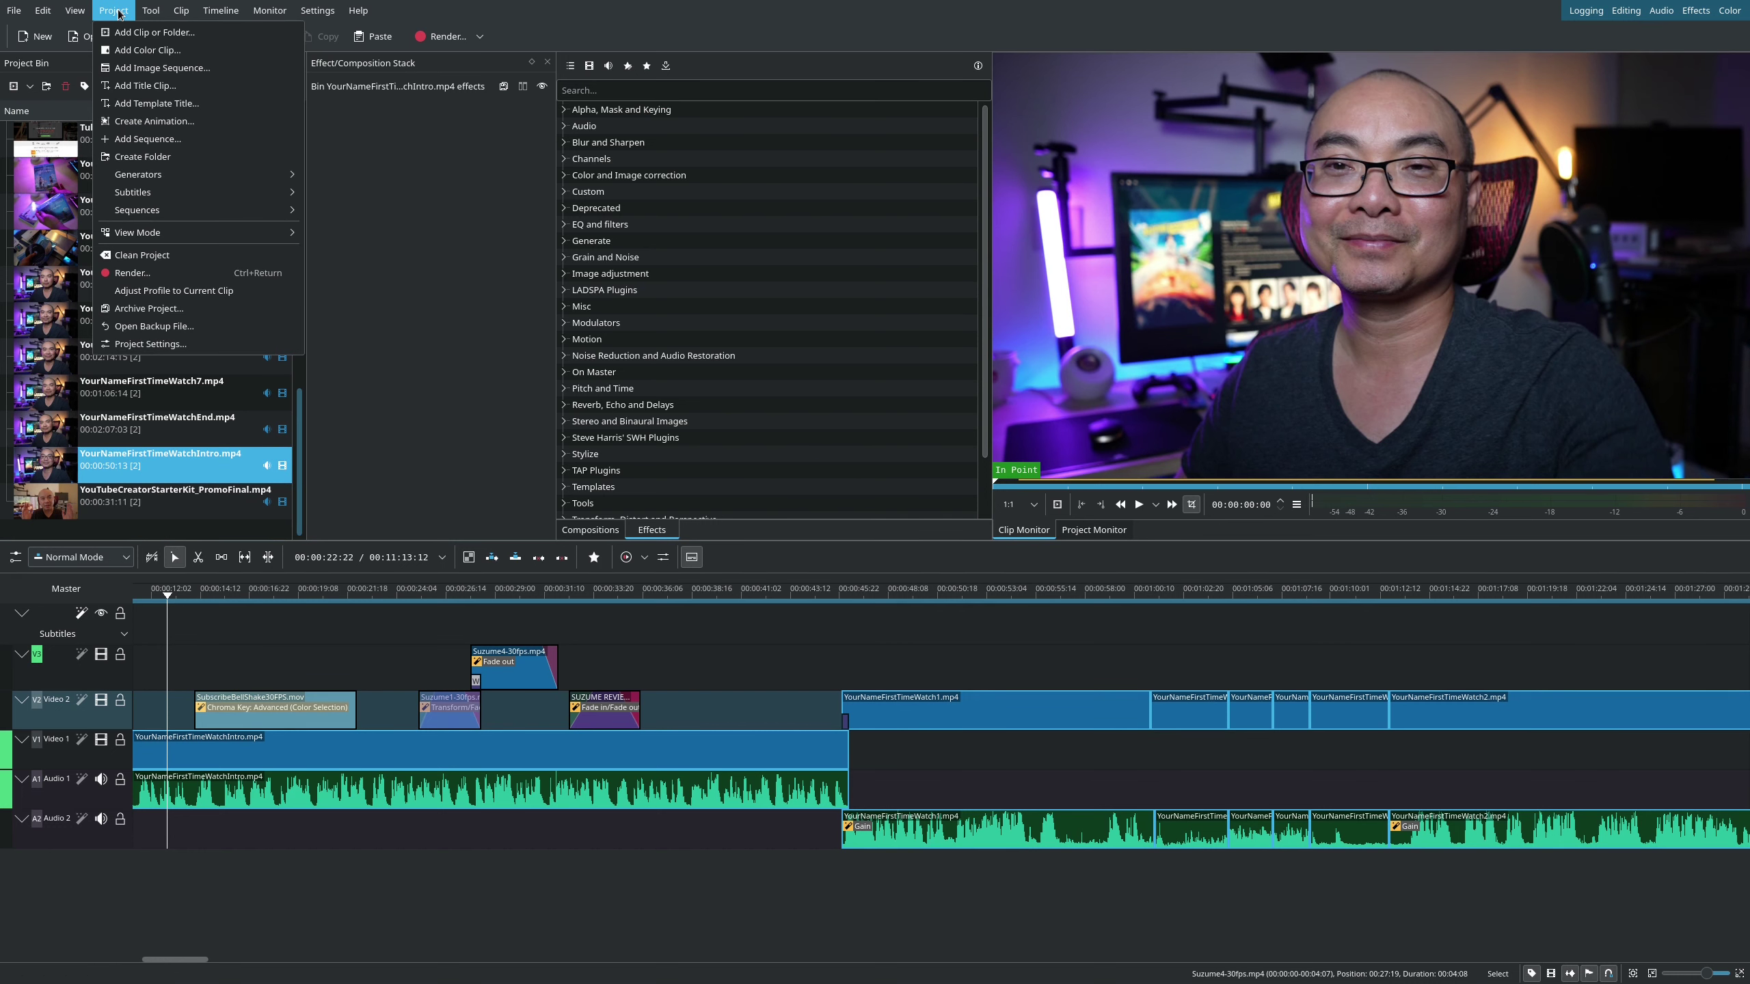
{"action": "mouse_move", "coordinate": [199, 192]}
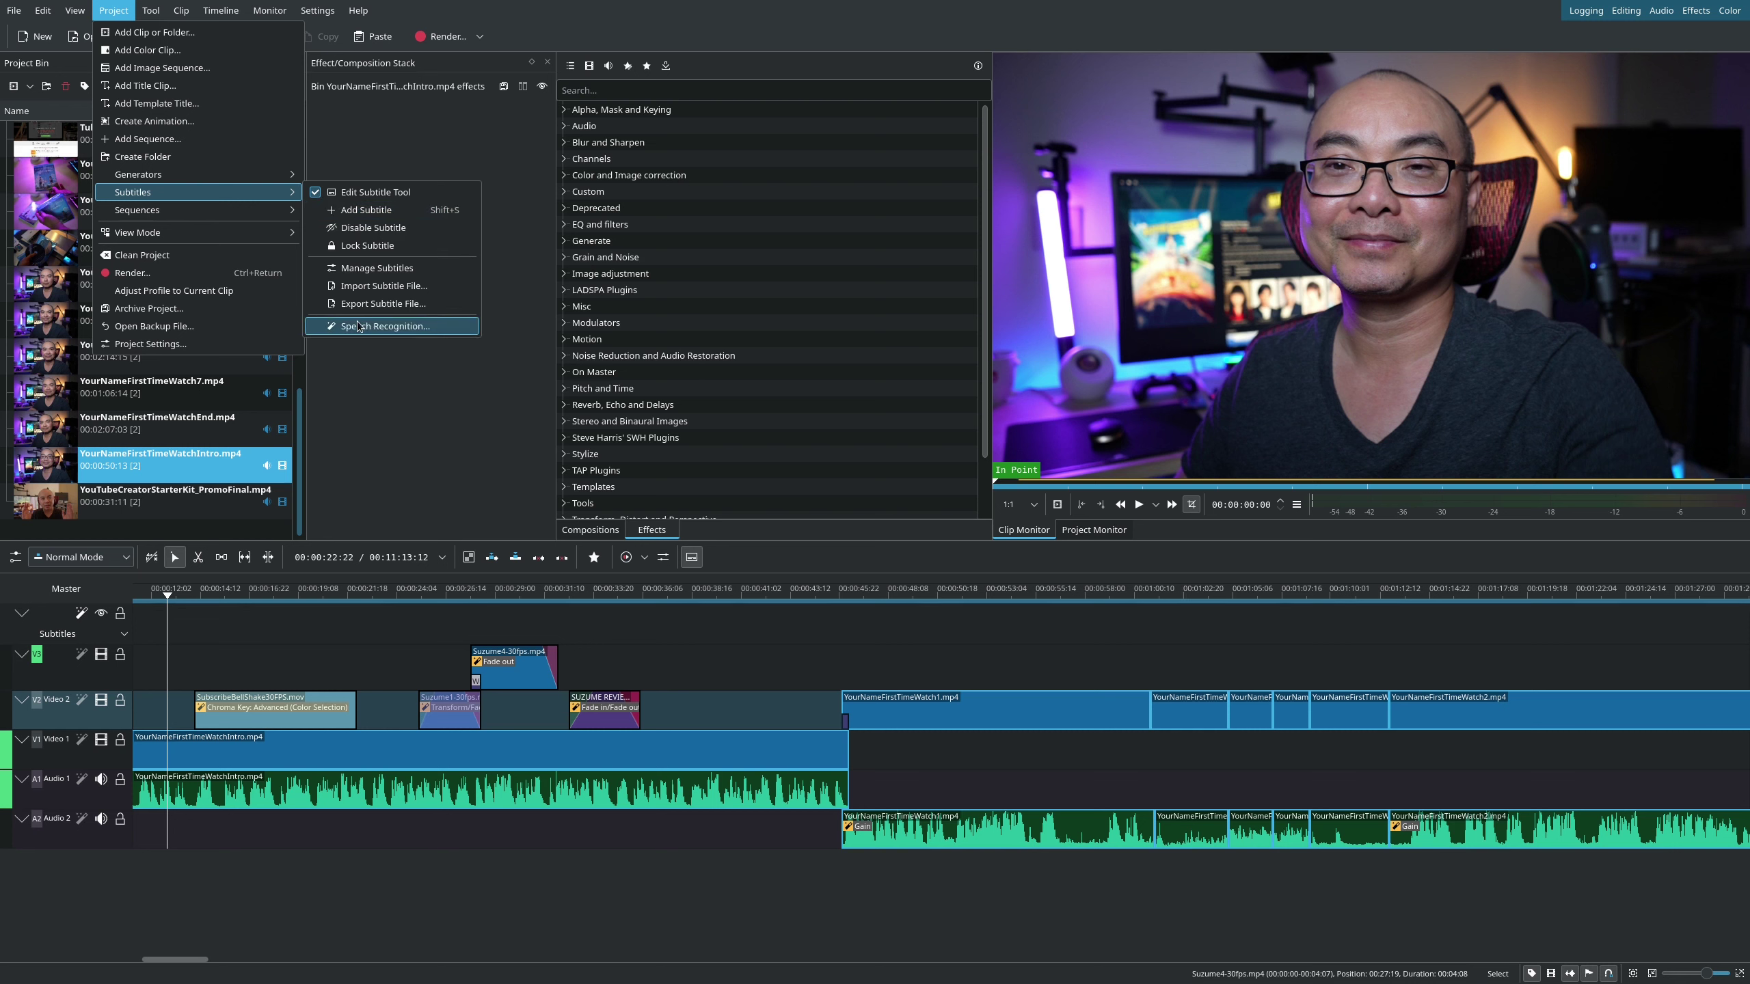
{"action": "left_click", "coordinate": [358, 326]}
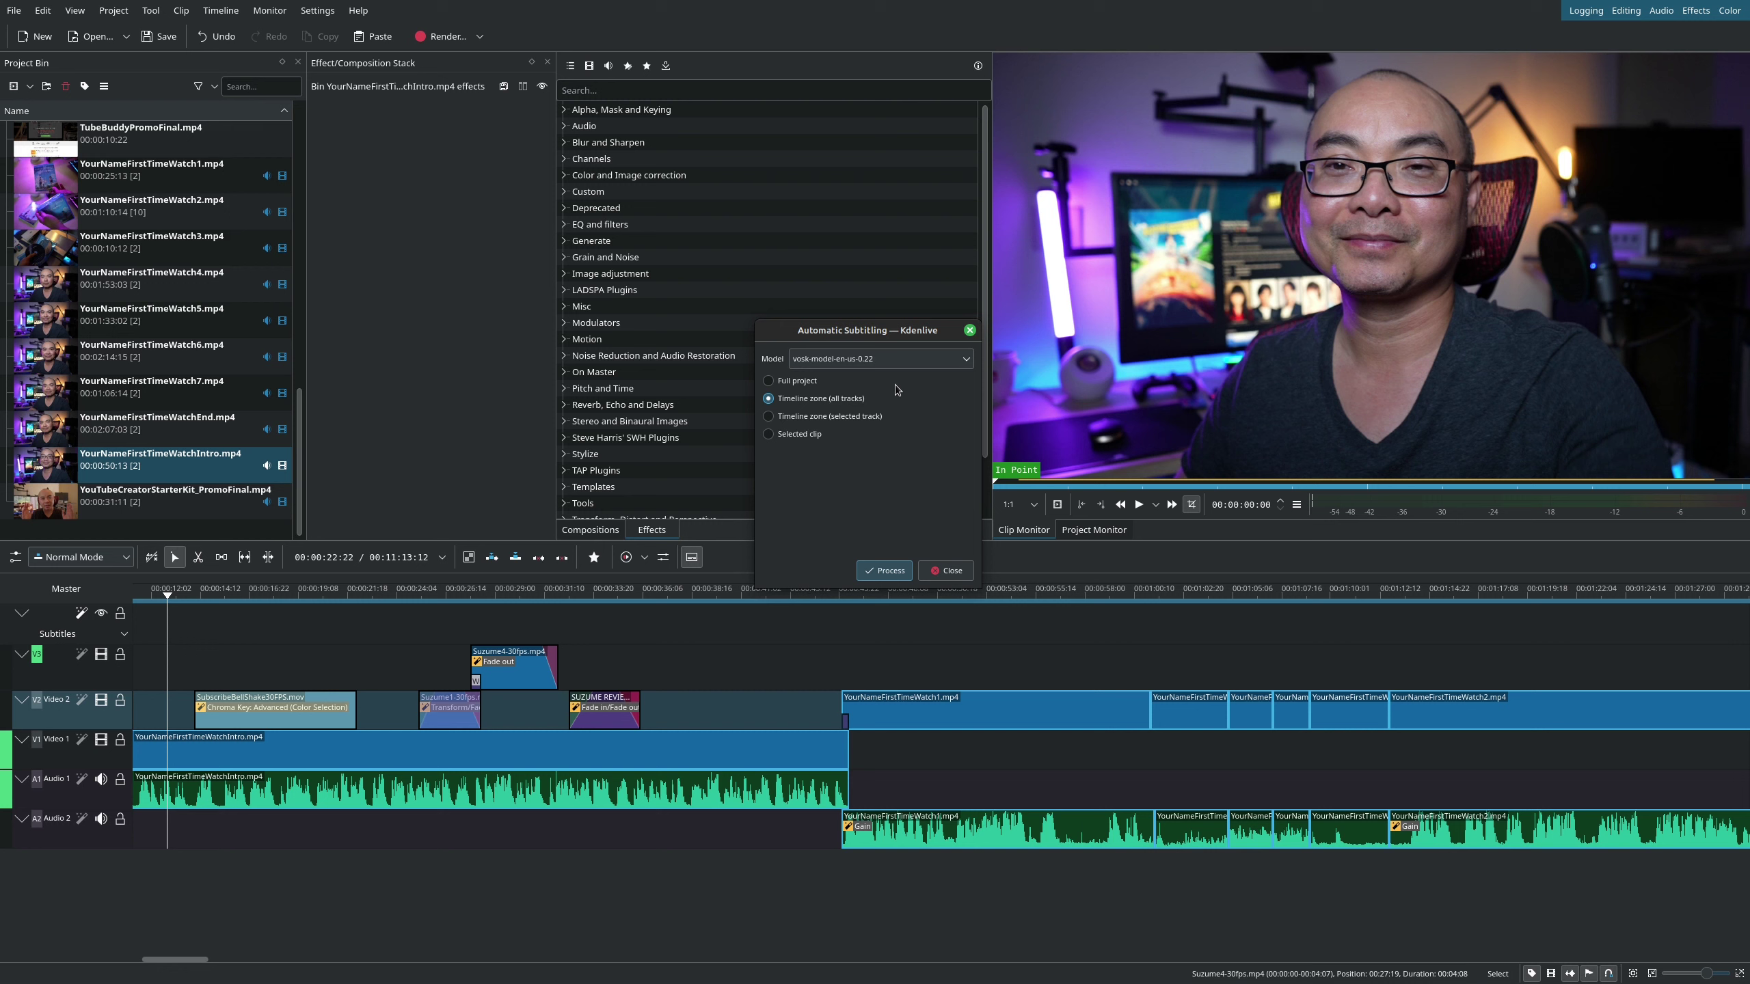
{"action": "left_click", "coordinate": [801, 437]}
{"action": "left_click", "coordinate": [947, 359]}
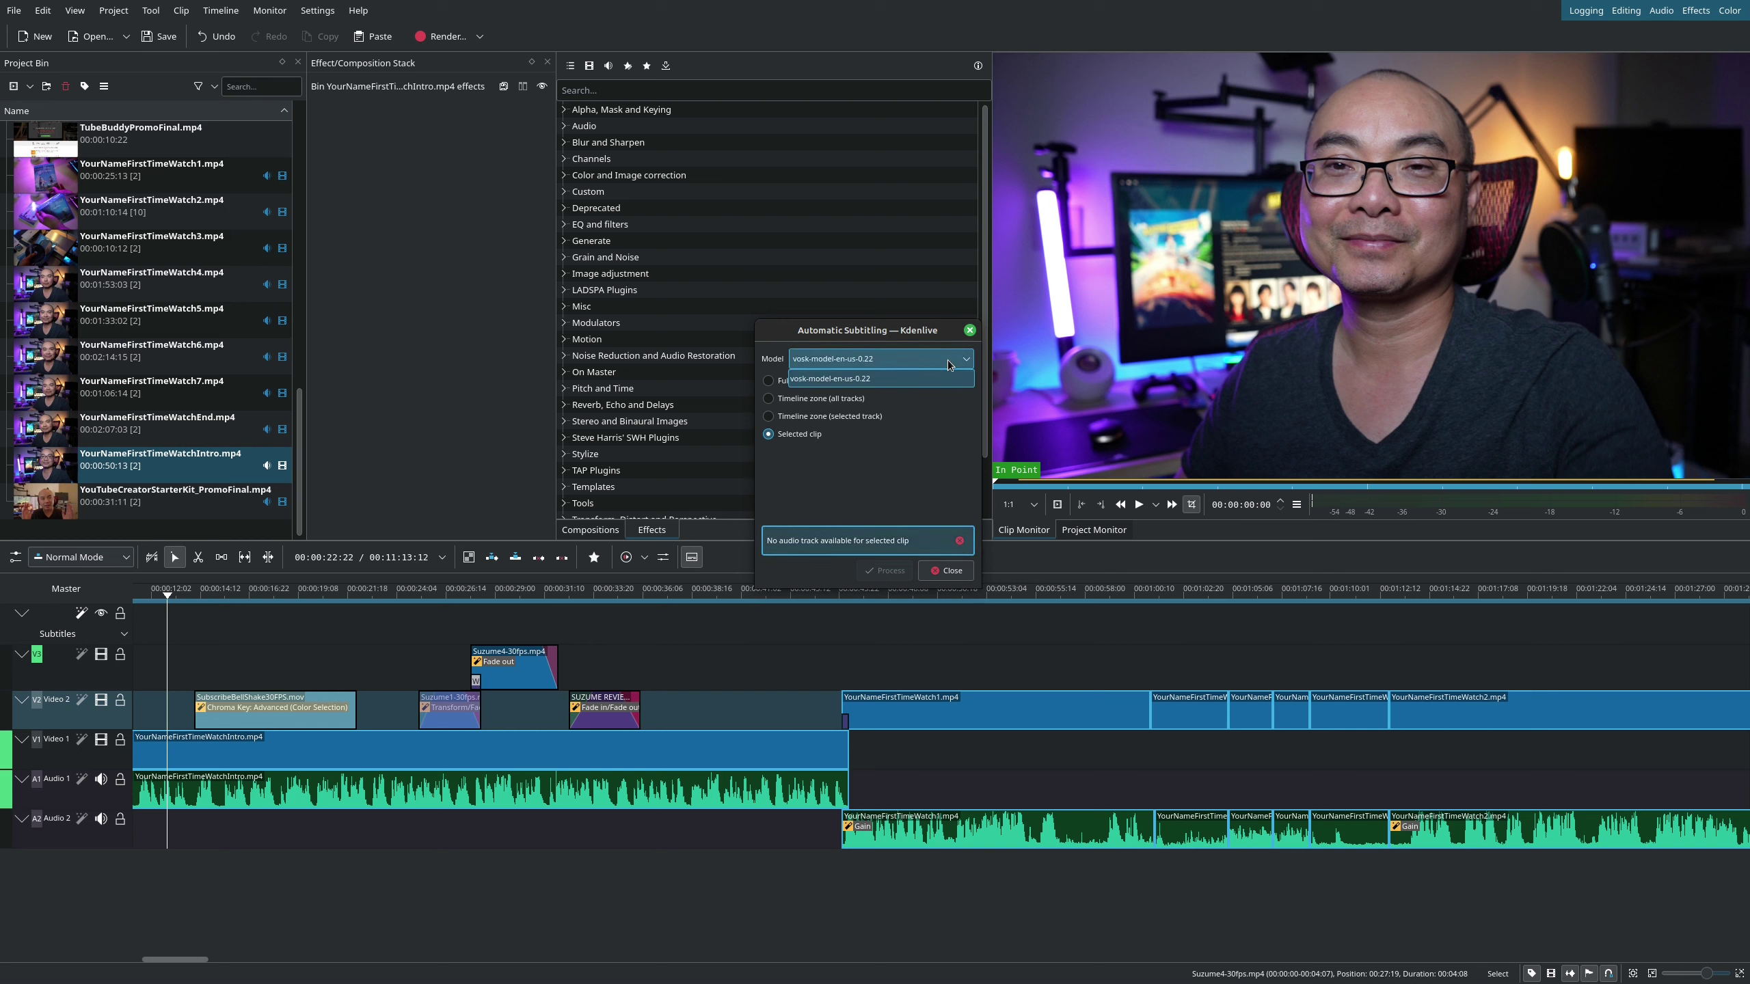
{"action": "left_click", "coordinate": [916, 390]}
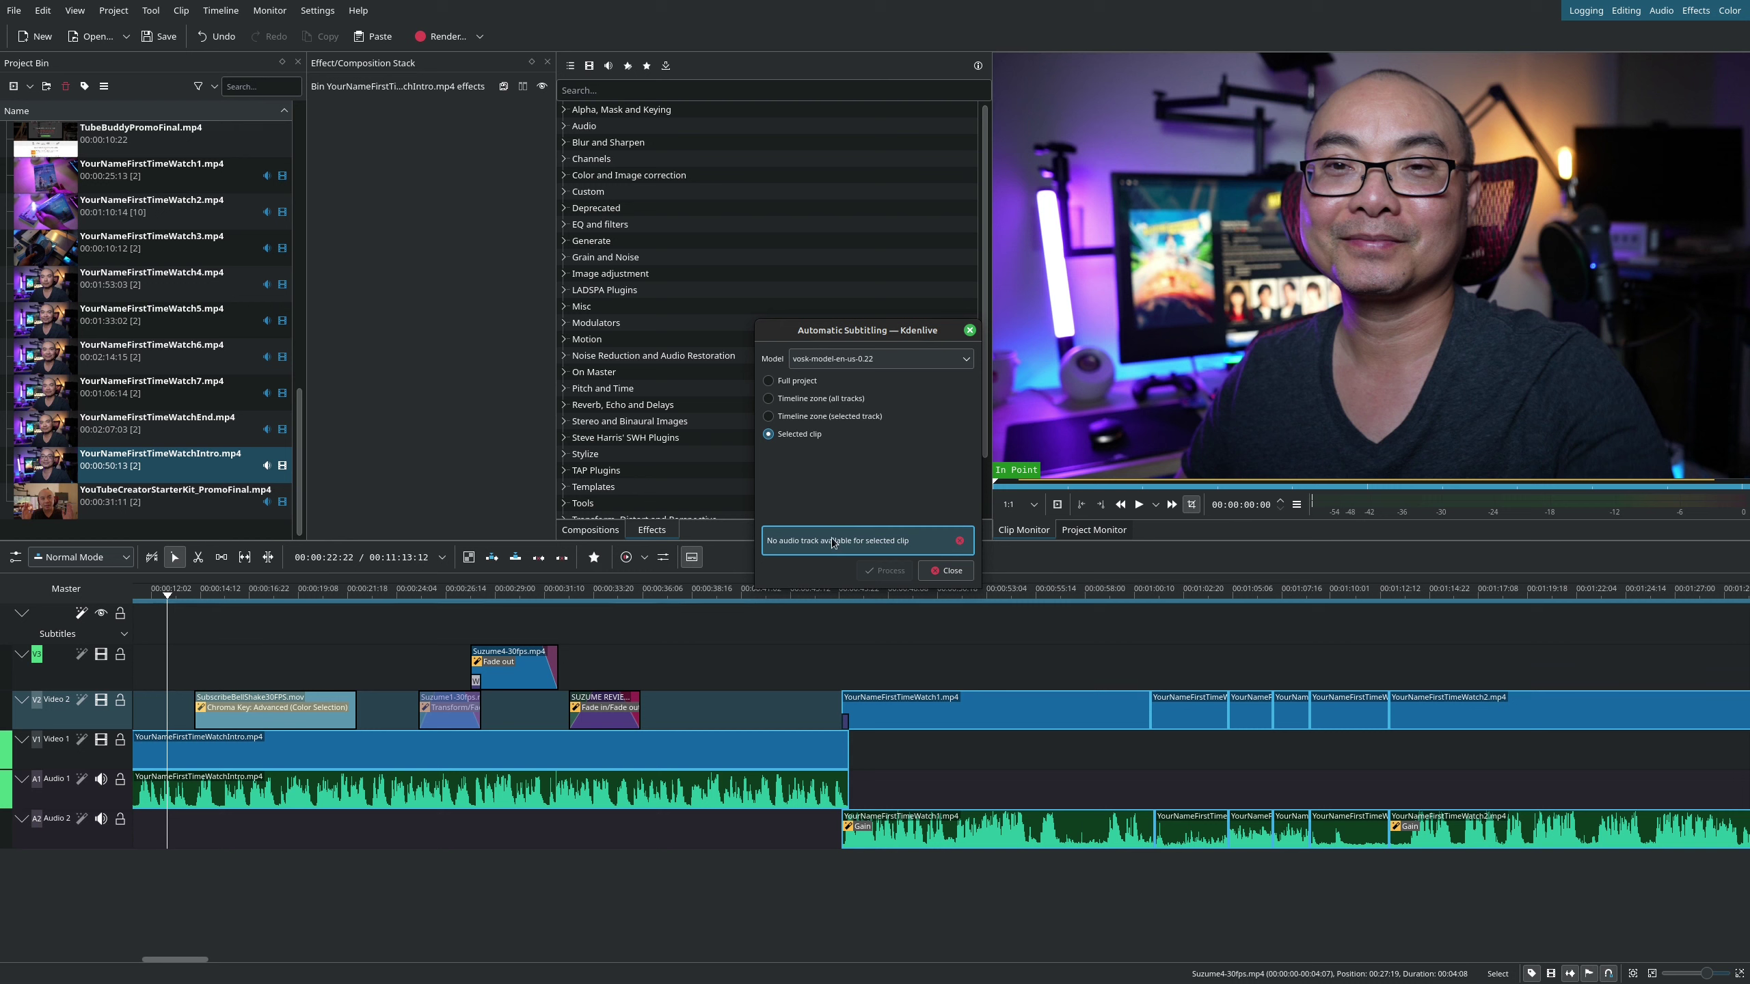
{"action": "left_click", "coordinate": [946, 570]}
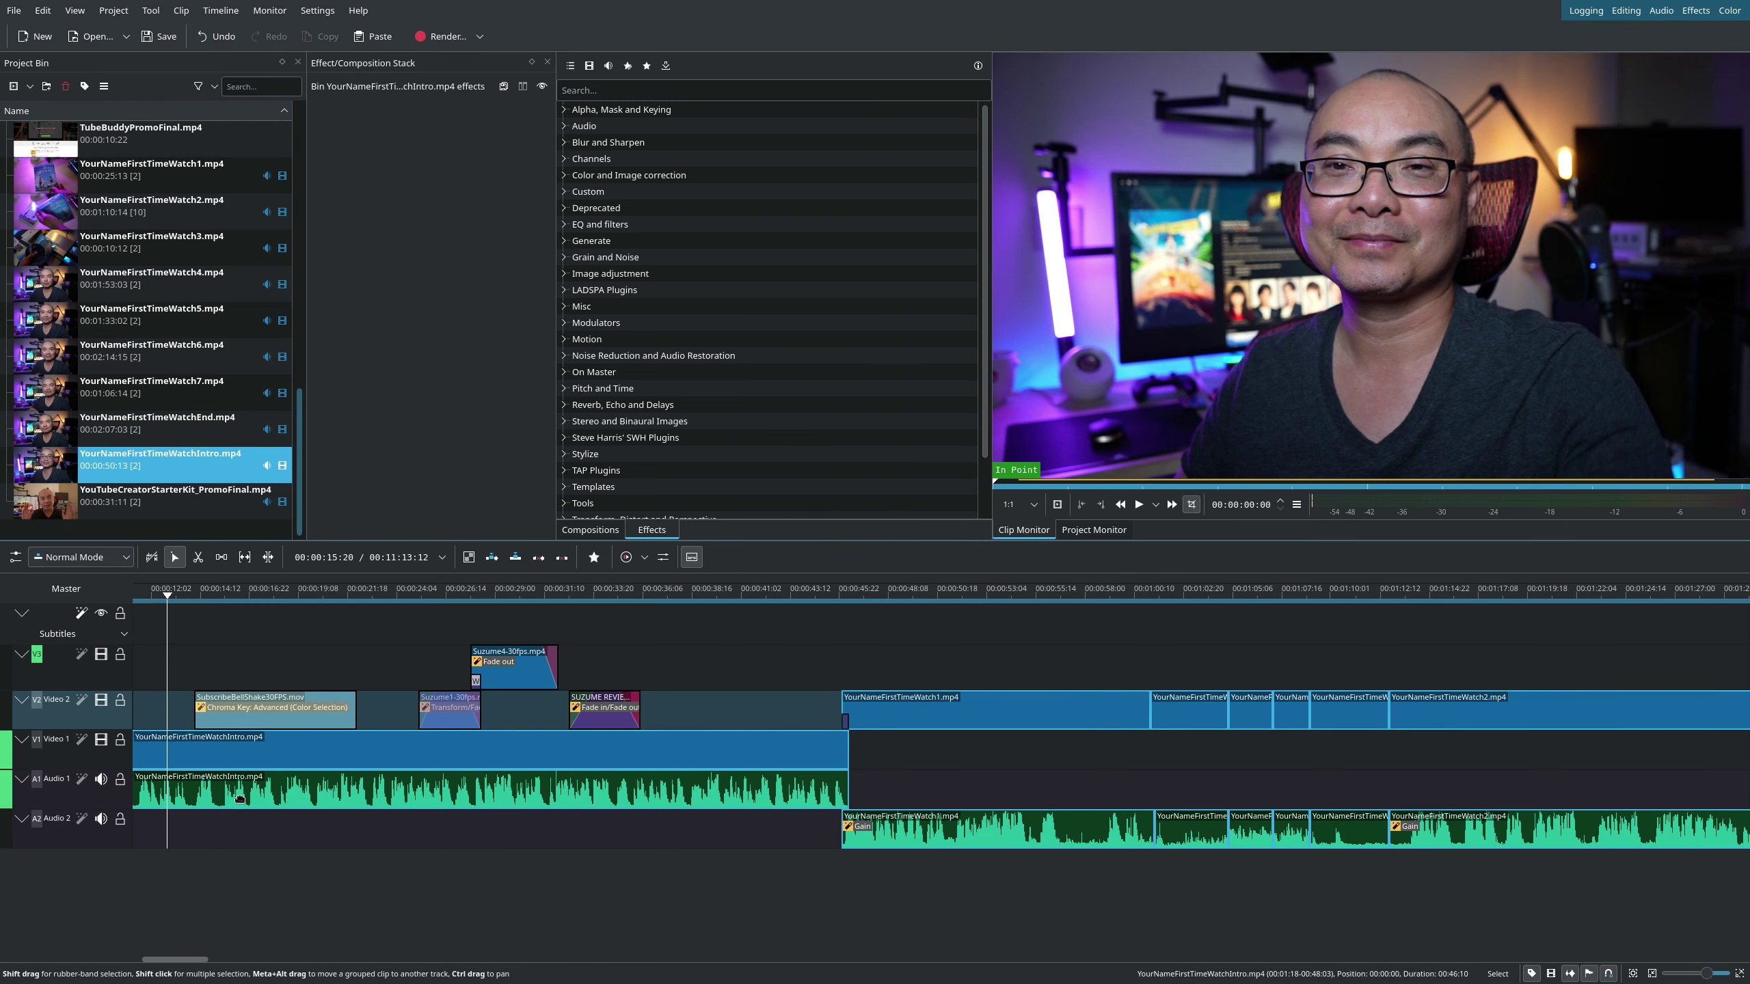
Generate speech-recognized subtitles for the selected intro clip, then select the first caption for editing.
{"action": "left_click", "coordinate": [246, 777]}
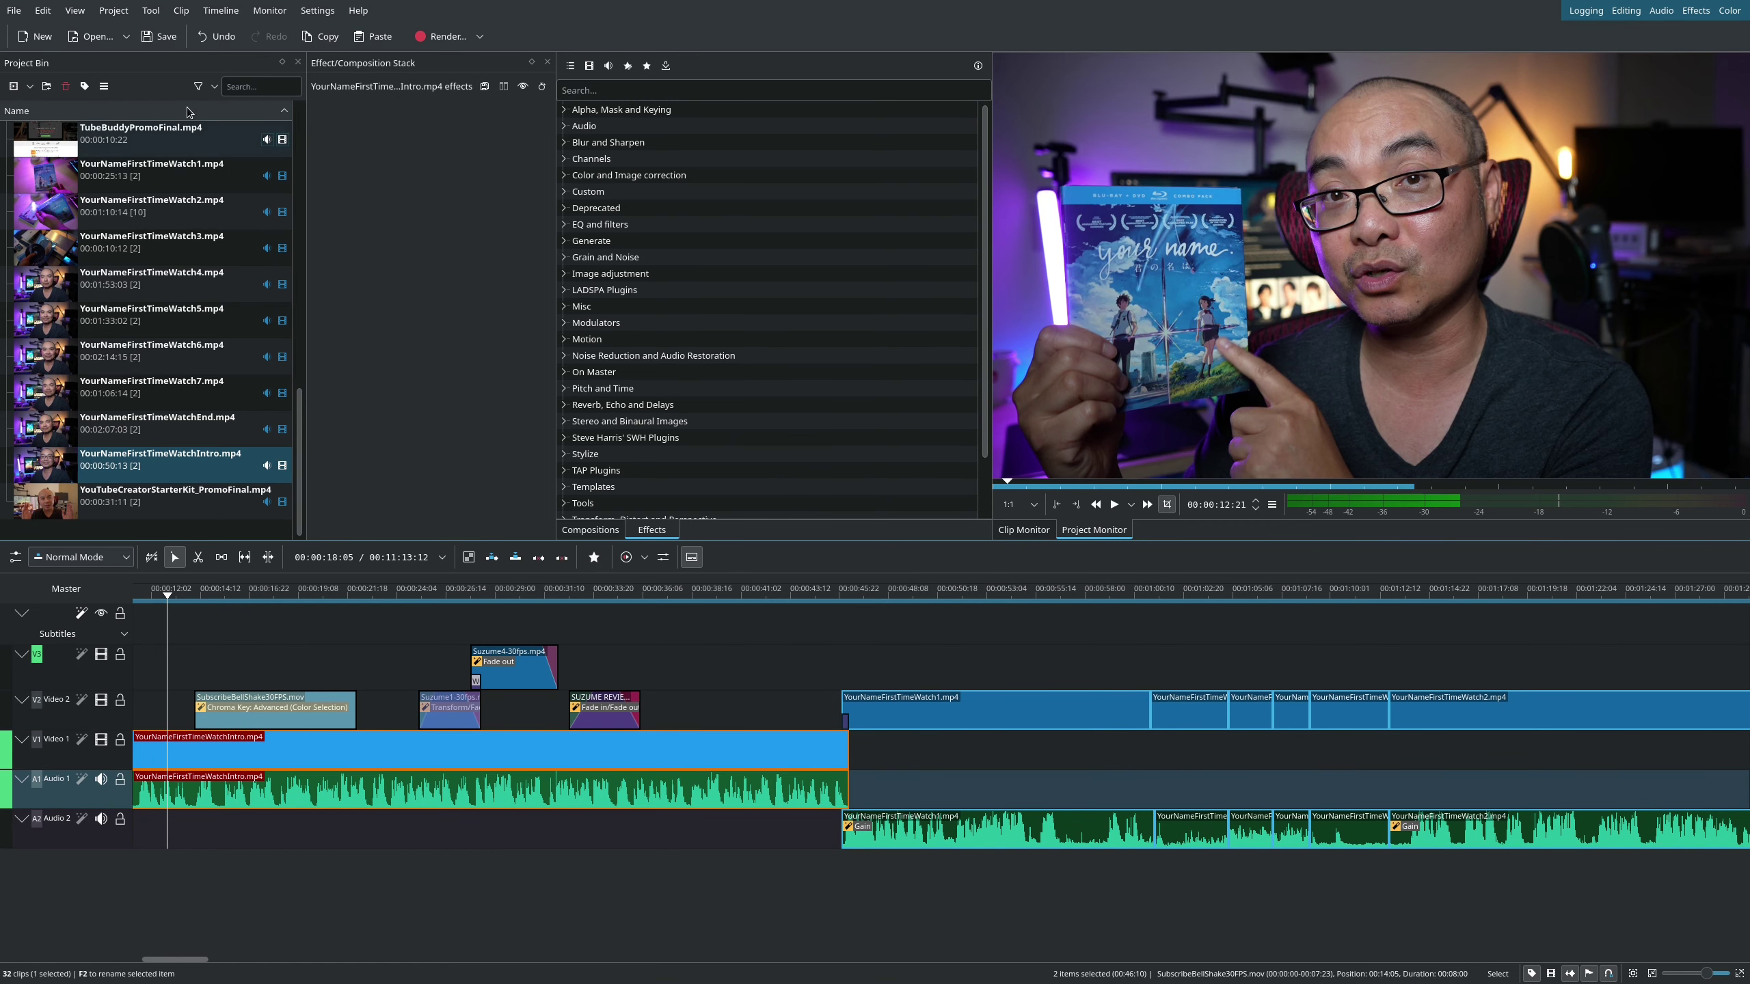
{"action": "left_click", "coordinate": [113, 10]}
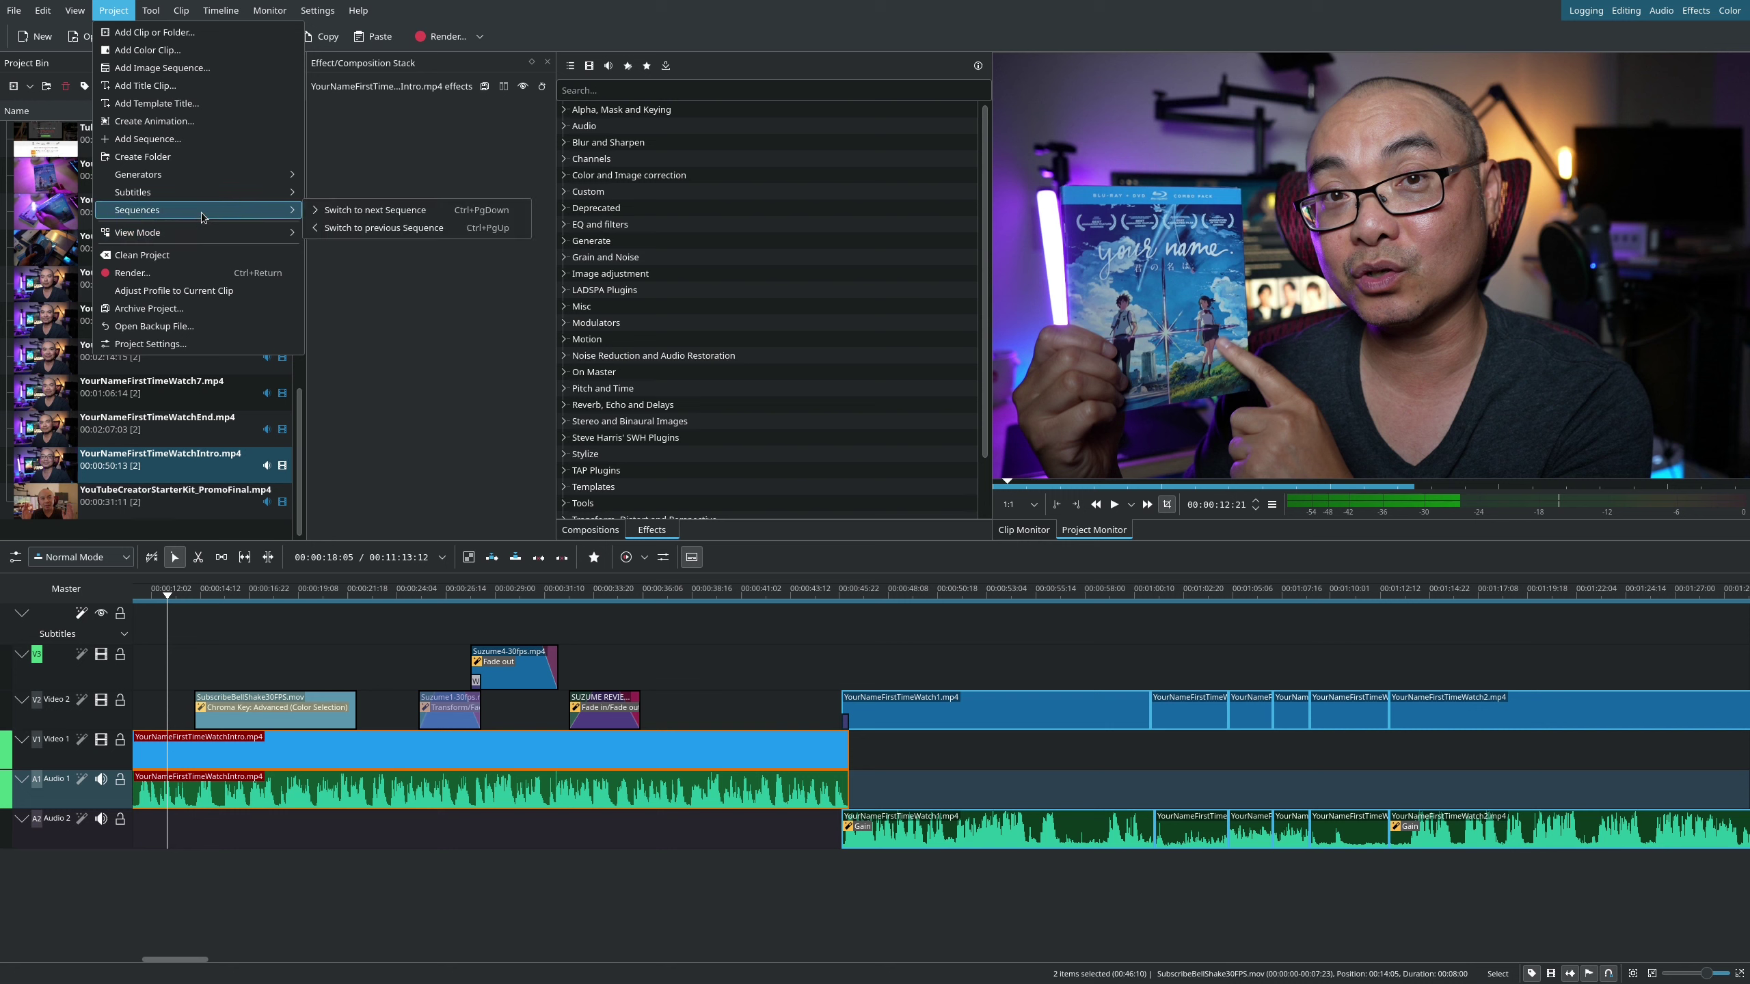
{"action": "mouse_move", "coordinate": [263, 192]}
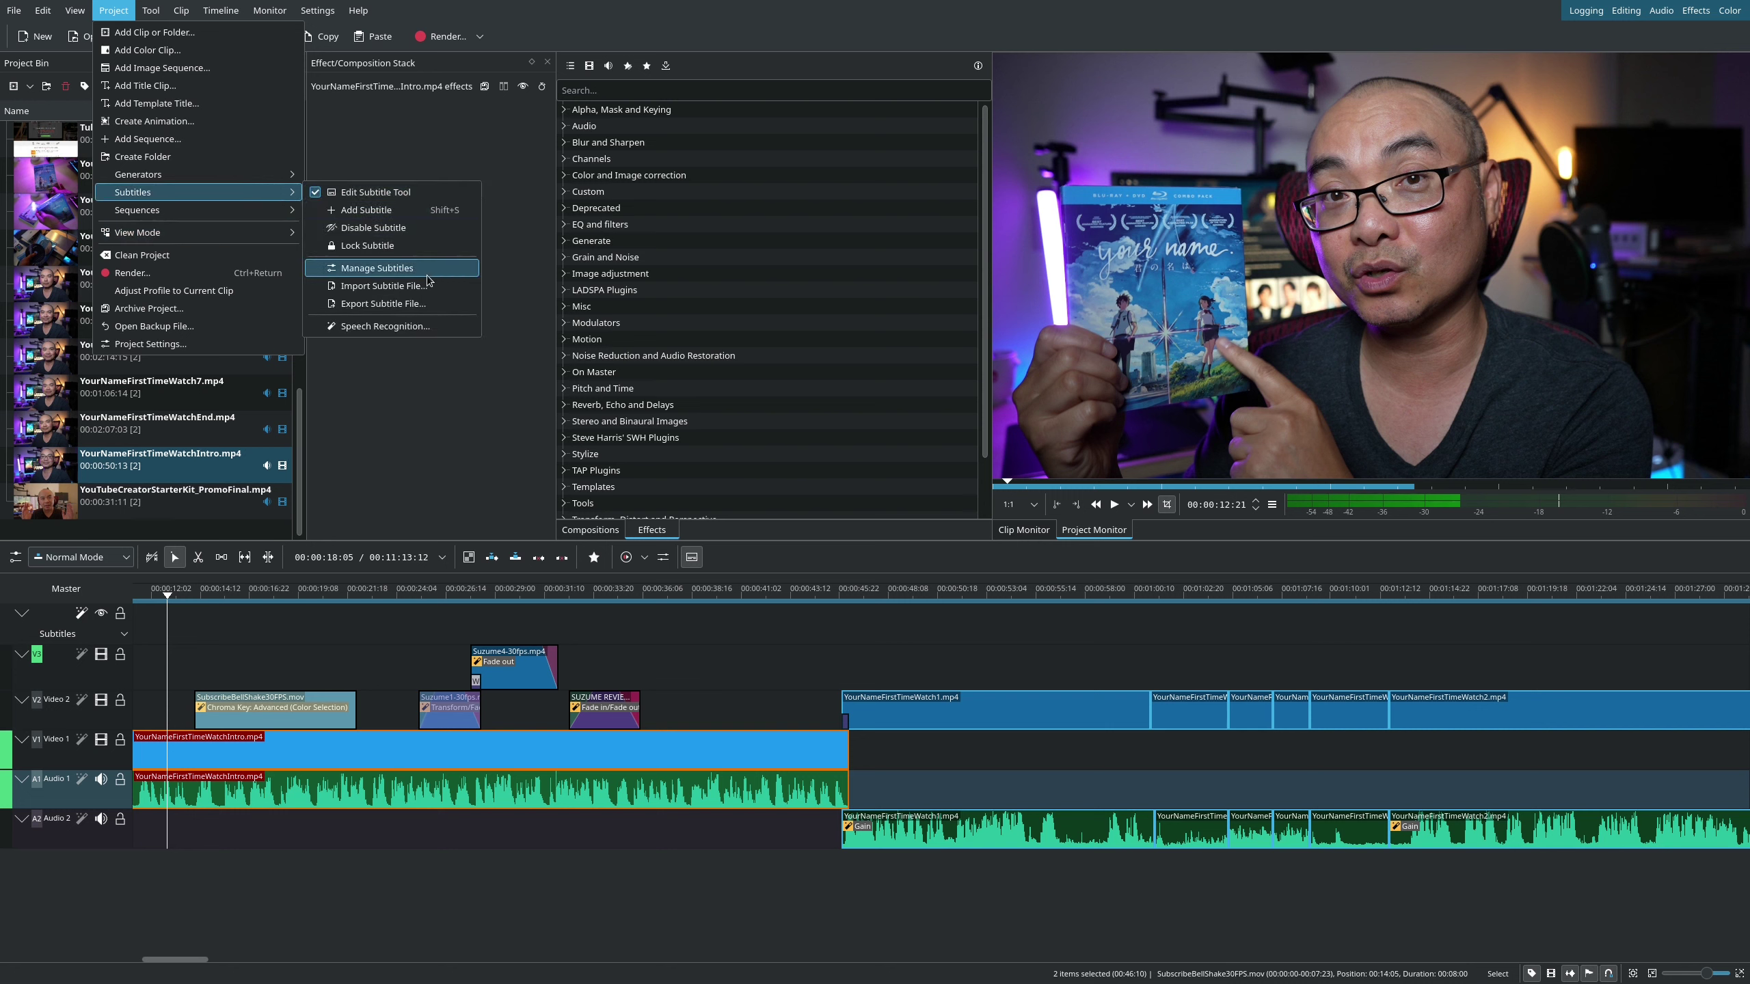
{"action": "left_click", "coordinate": [429, 324]}
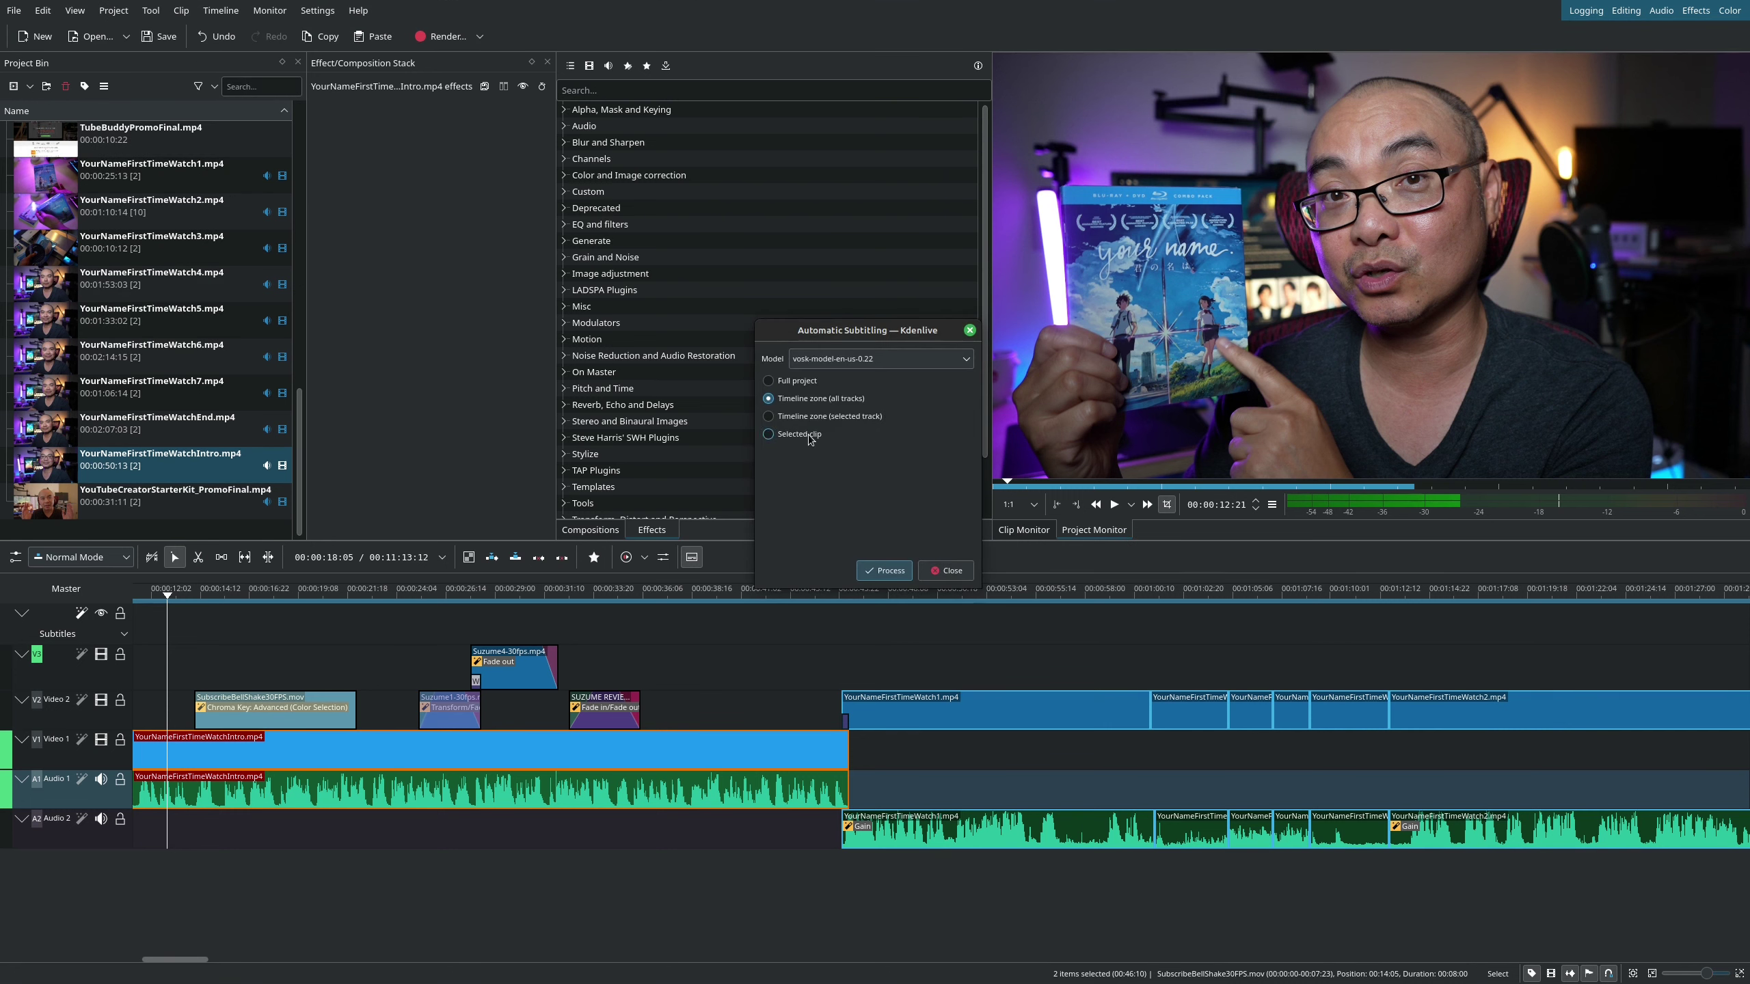
{"action": "left_click", "coordinate": [904, 574]}
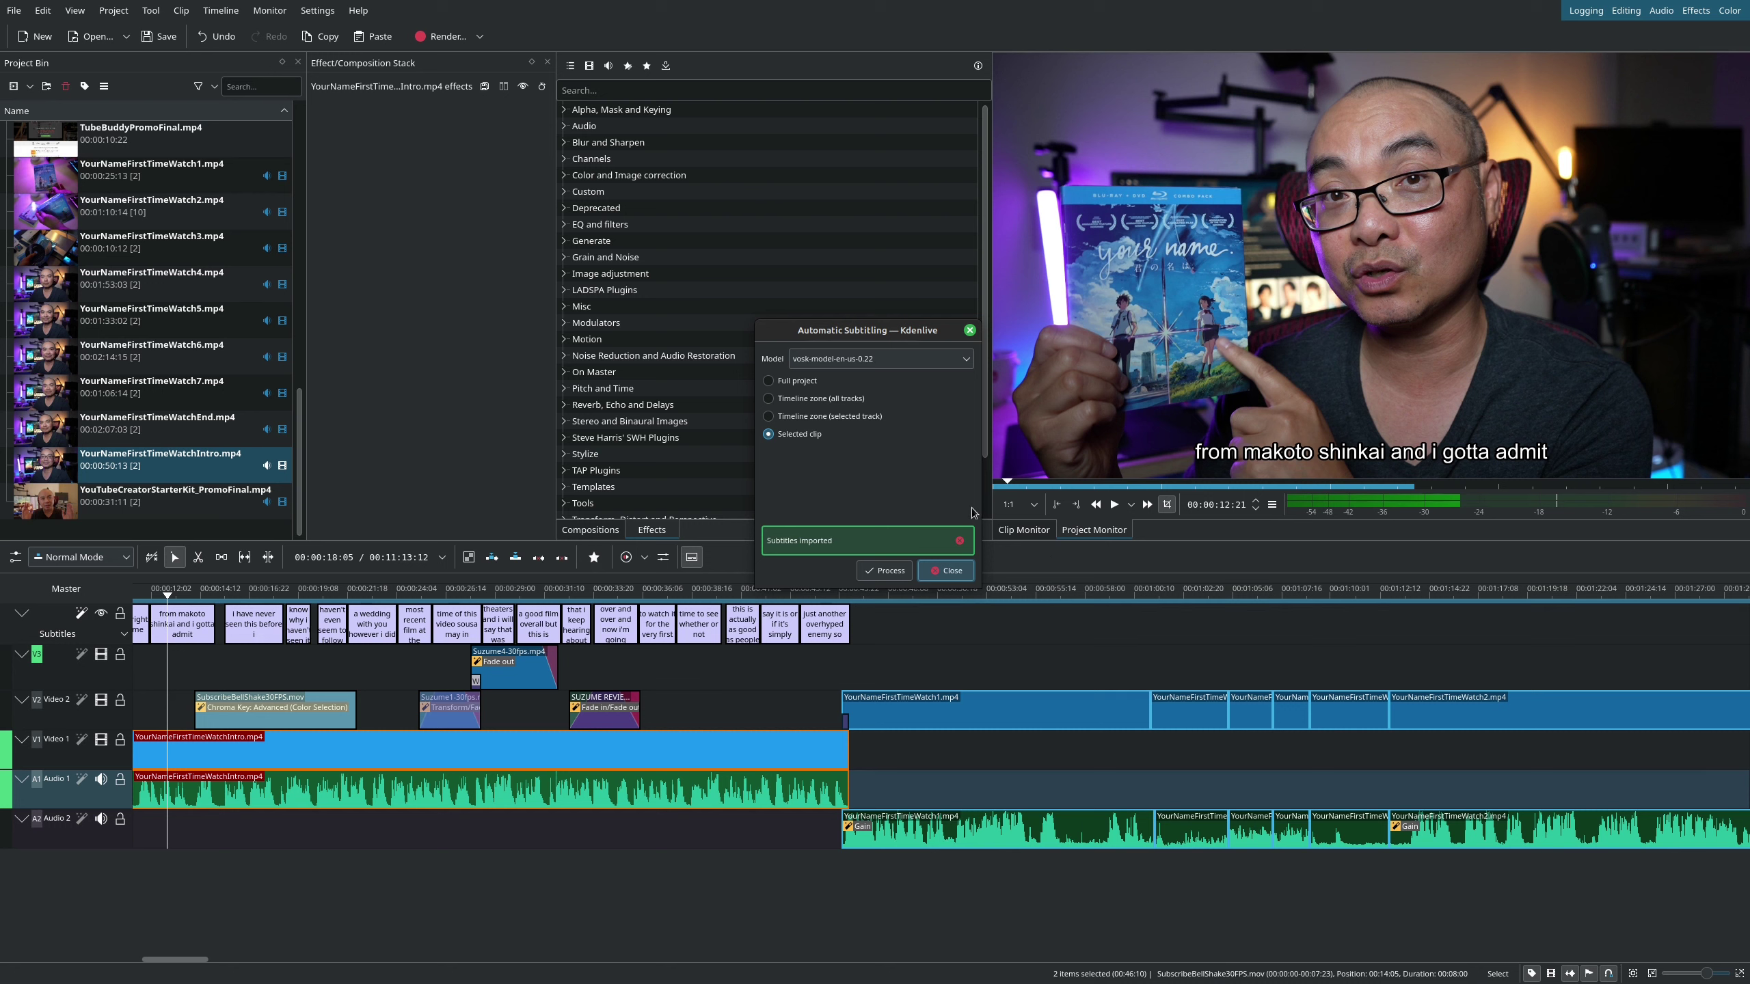
{"action": "left_click", "coordinate": [947, 571]}
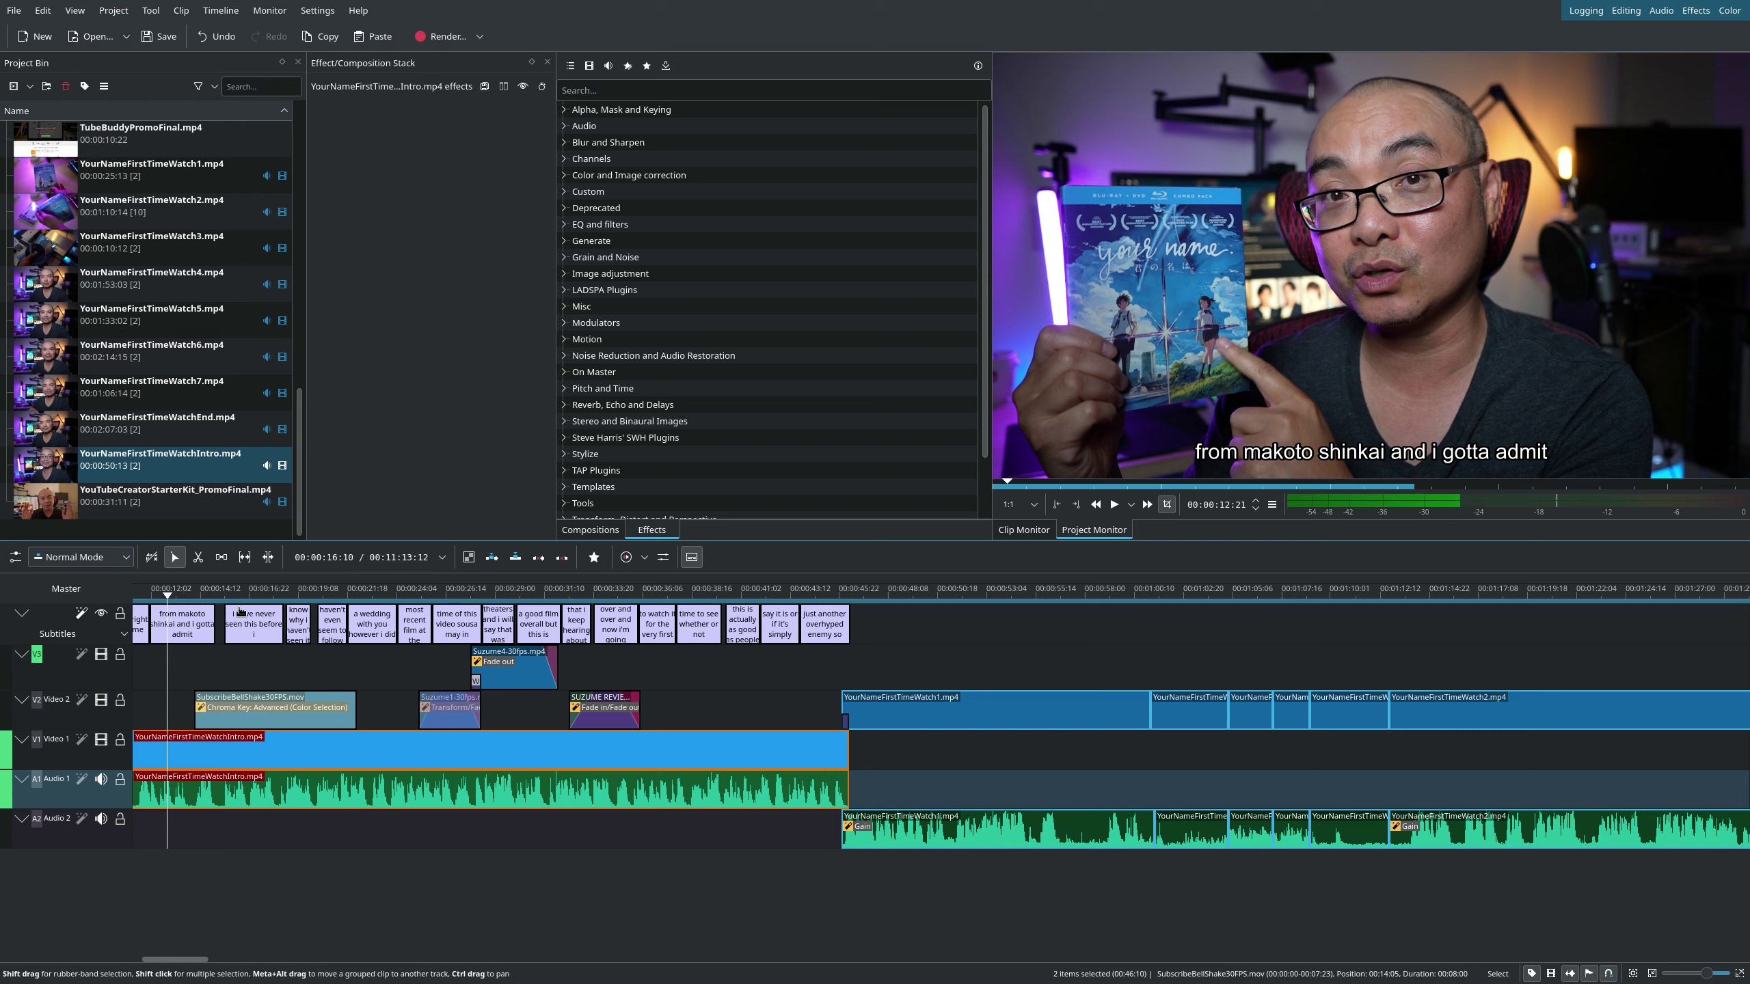
{"action": "left_click", "coordinate": [173, 627]}
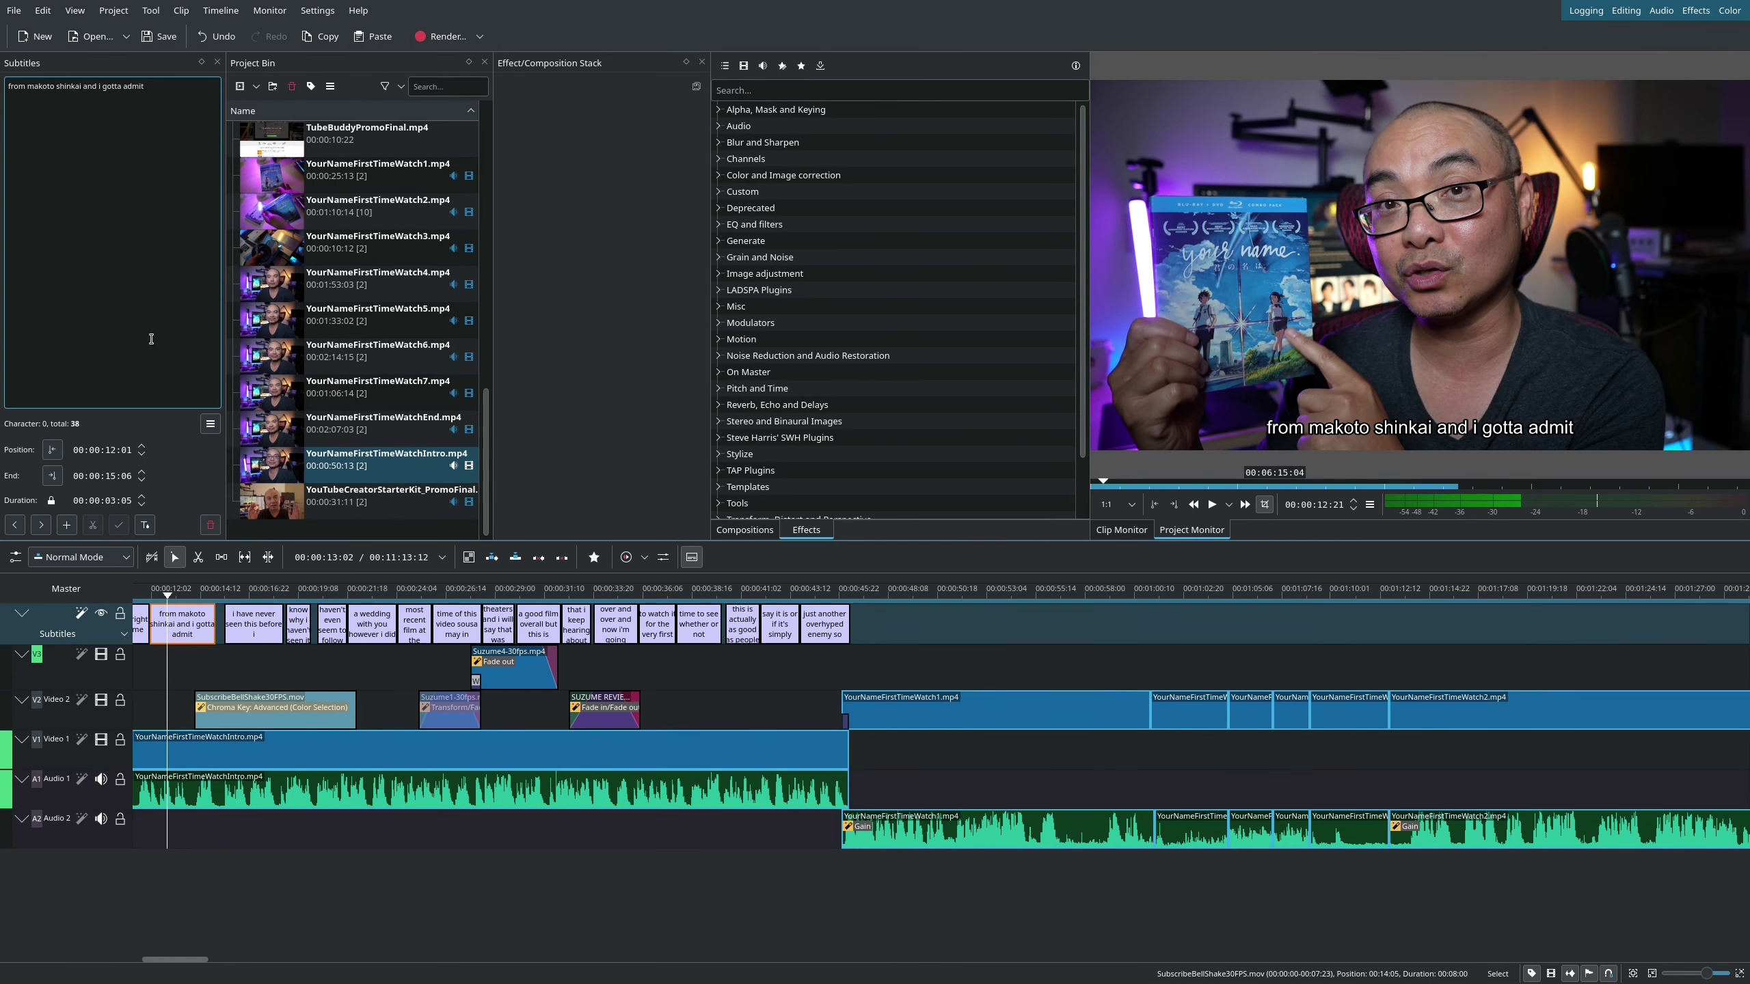
{"action": "left_click", "coordinate": [269, 594]}
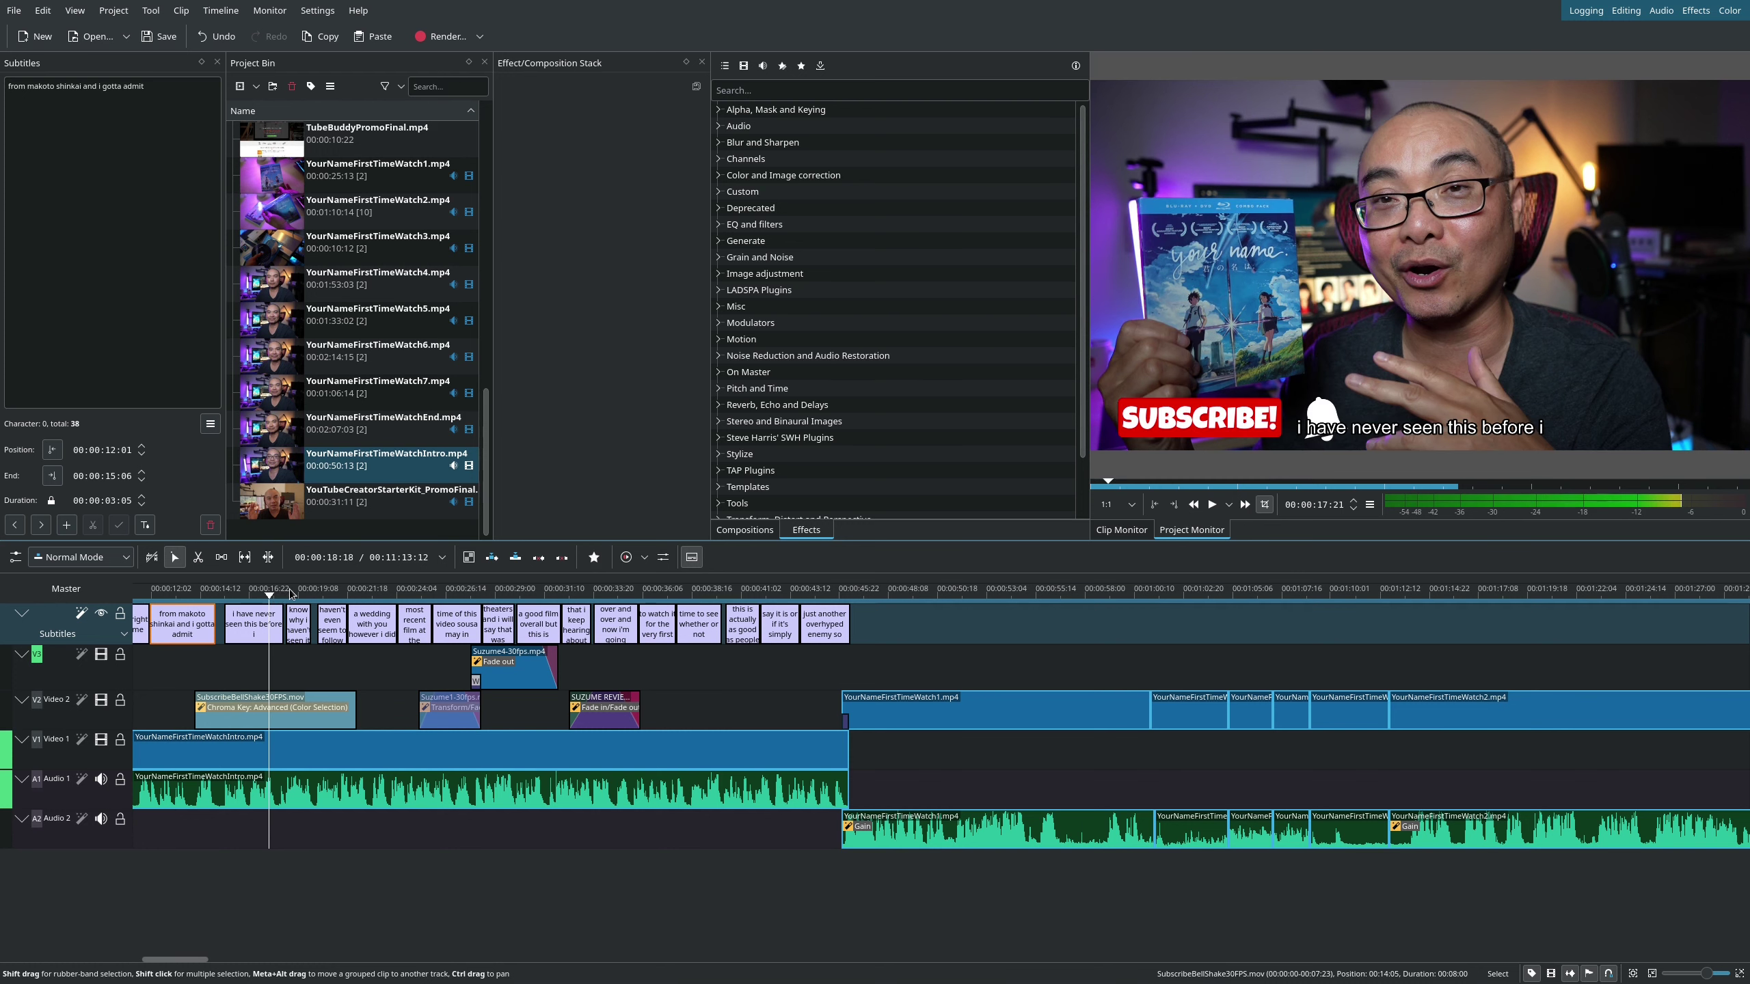
{"action": "left_click", "coordinate": [294, 594]}
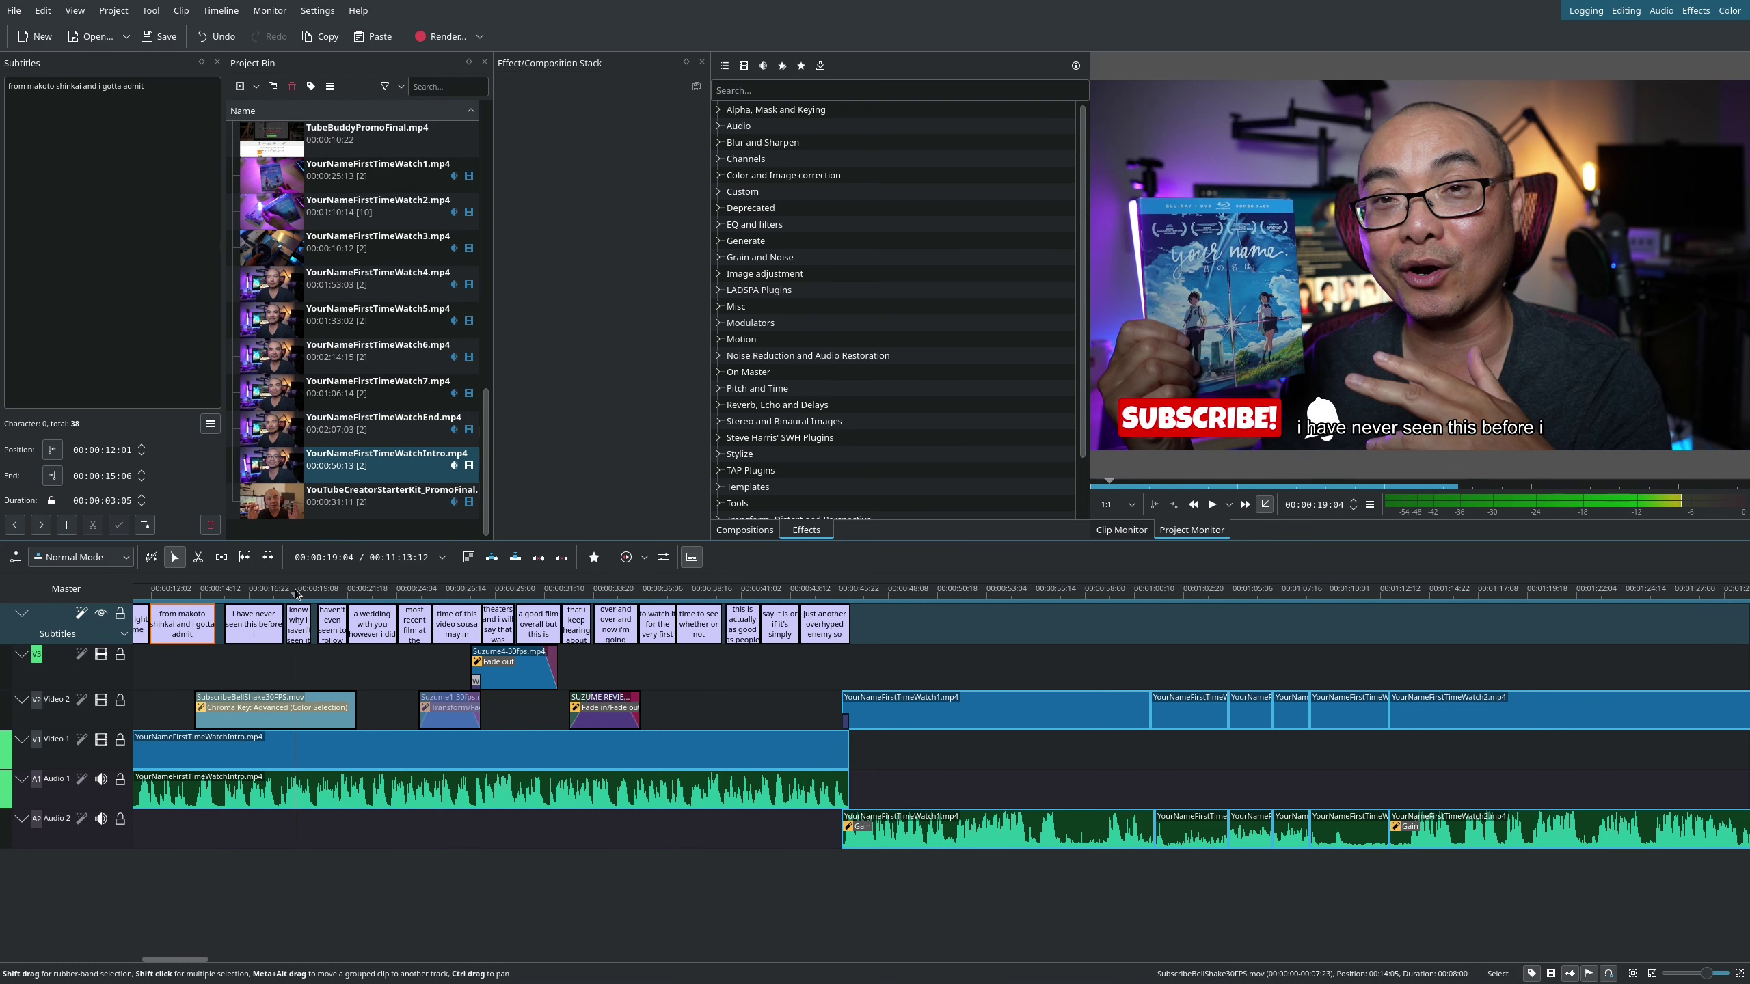
{"action": "left_click", "coordinate": [342, 594]}
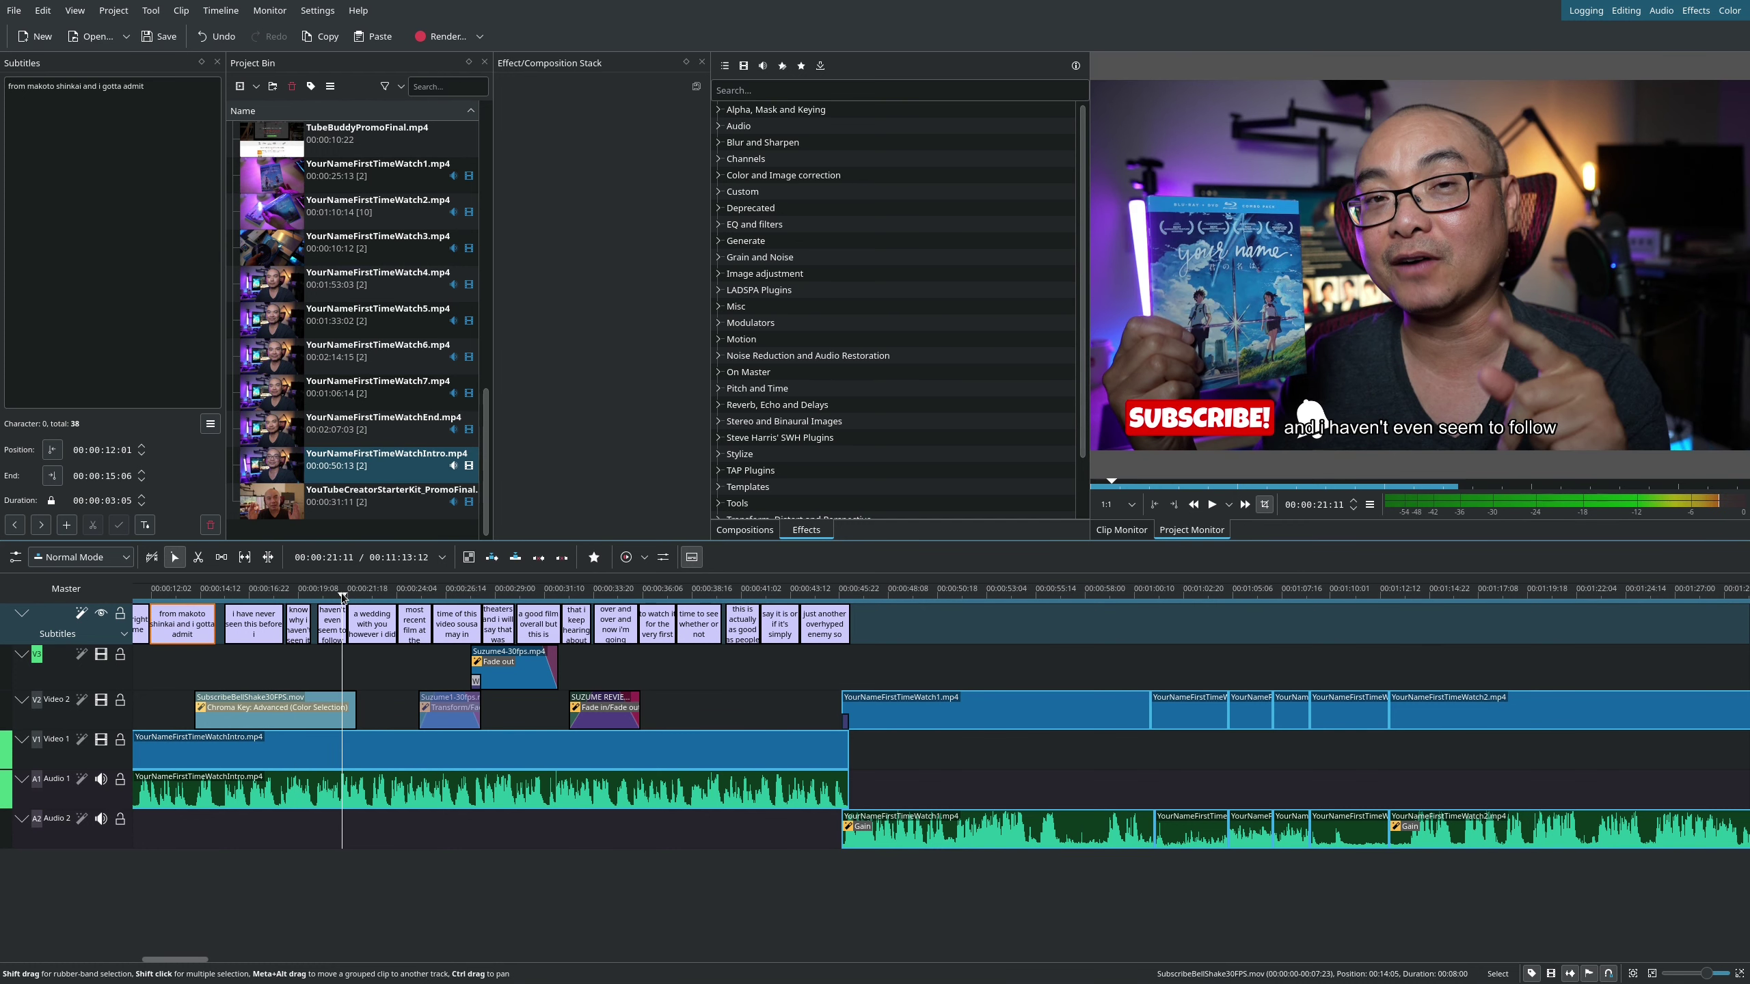
{"action": "left_click", "coordinate": [223, 594]}
{"action": "key", "text": "space"}
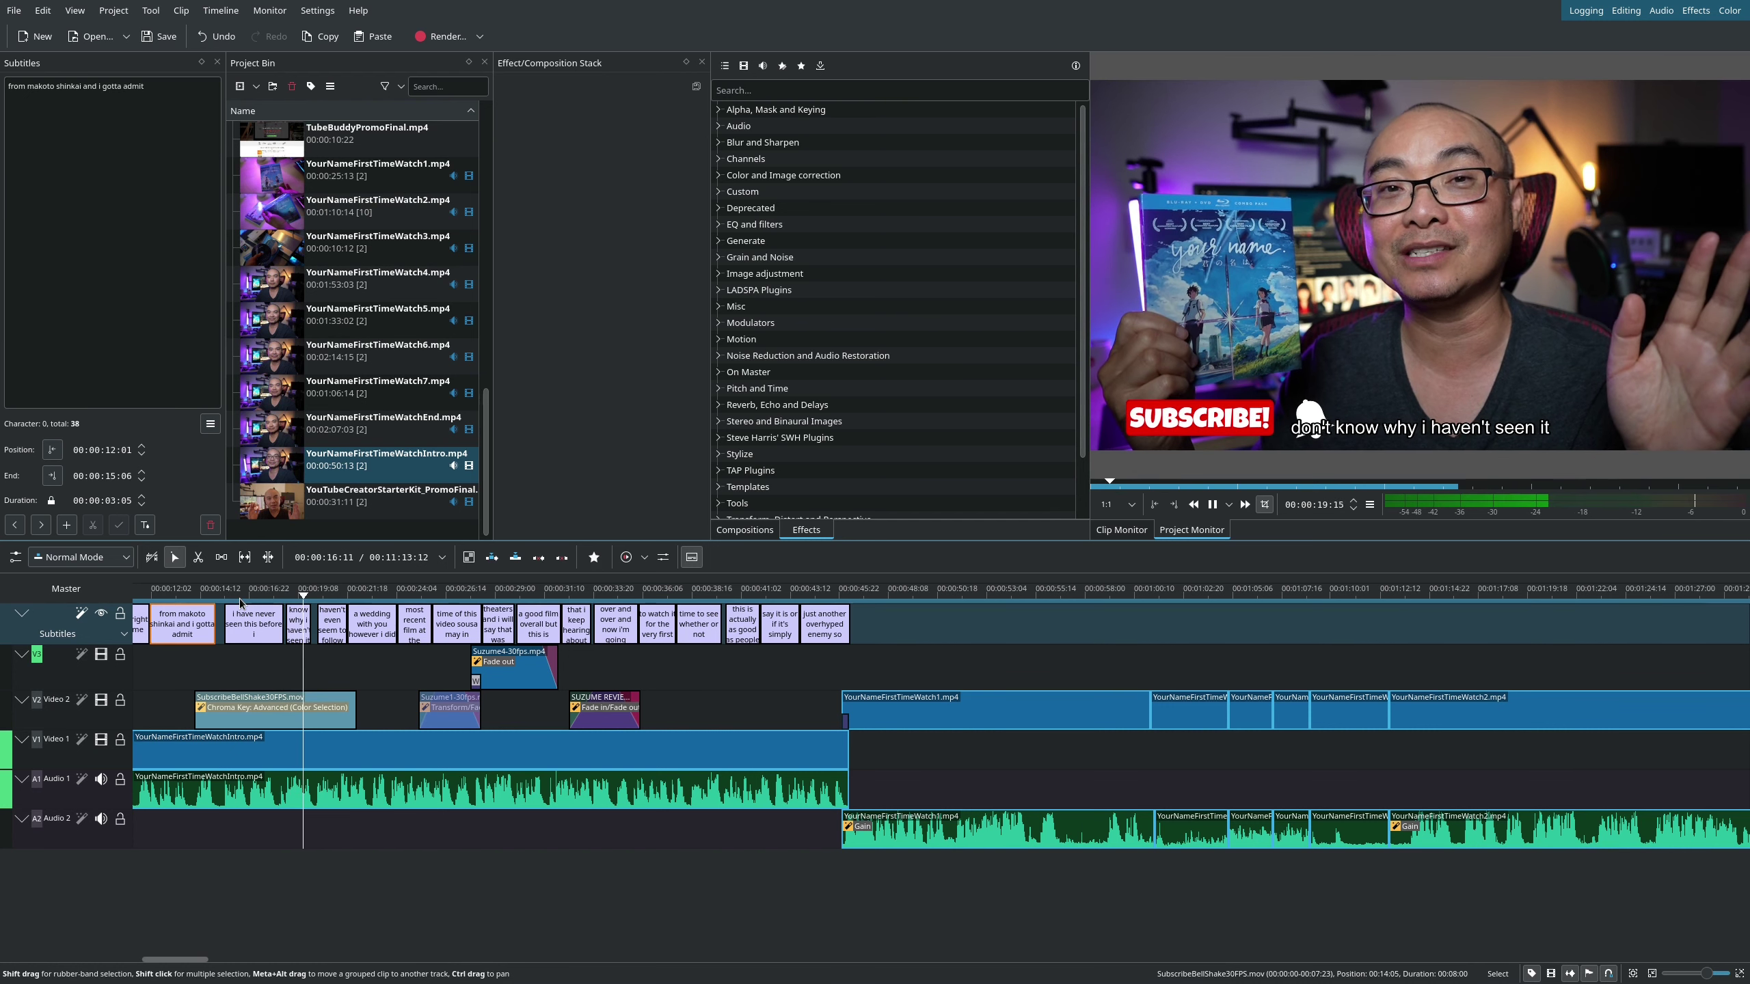
{"action": "key", "text": "space"}
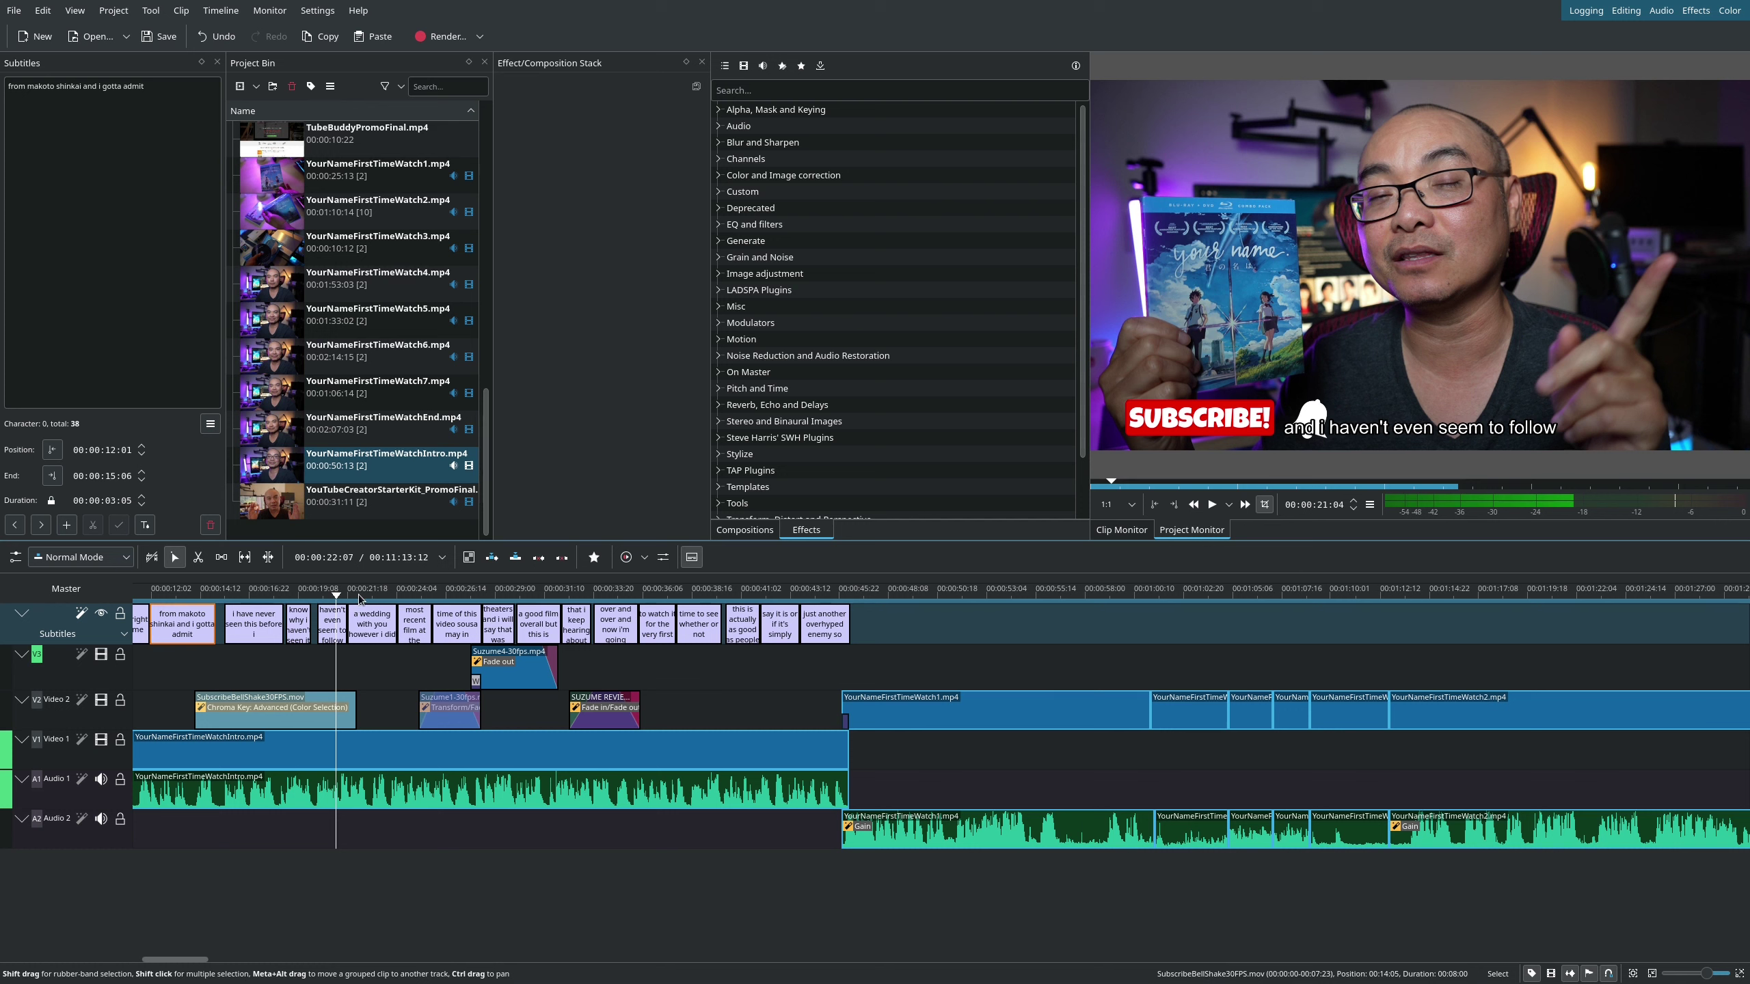
{"action": "left_click", "coordinate": [358, 593]}
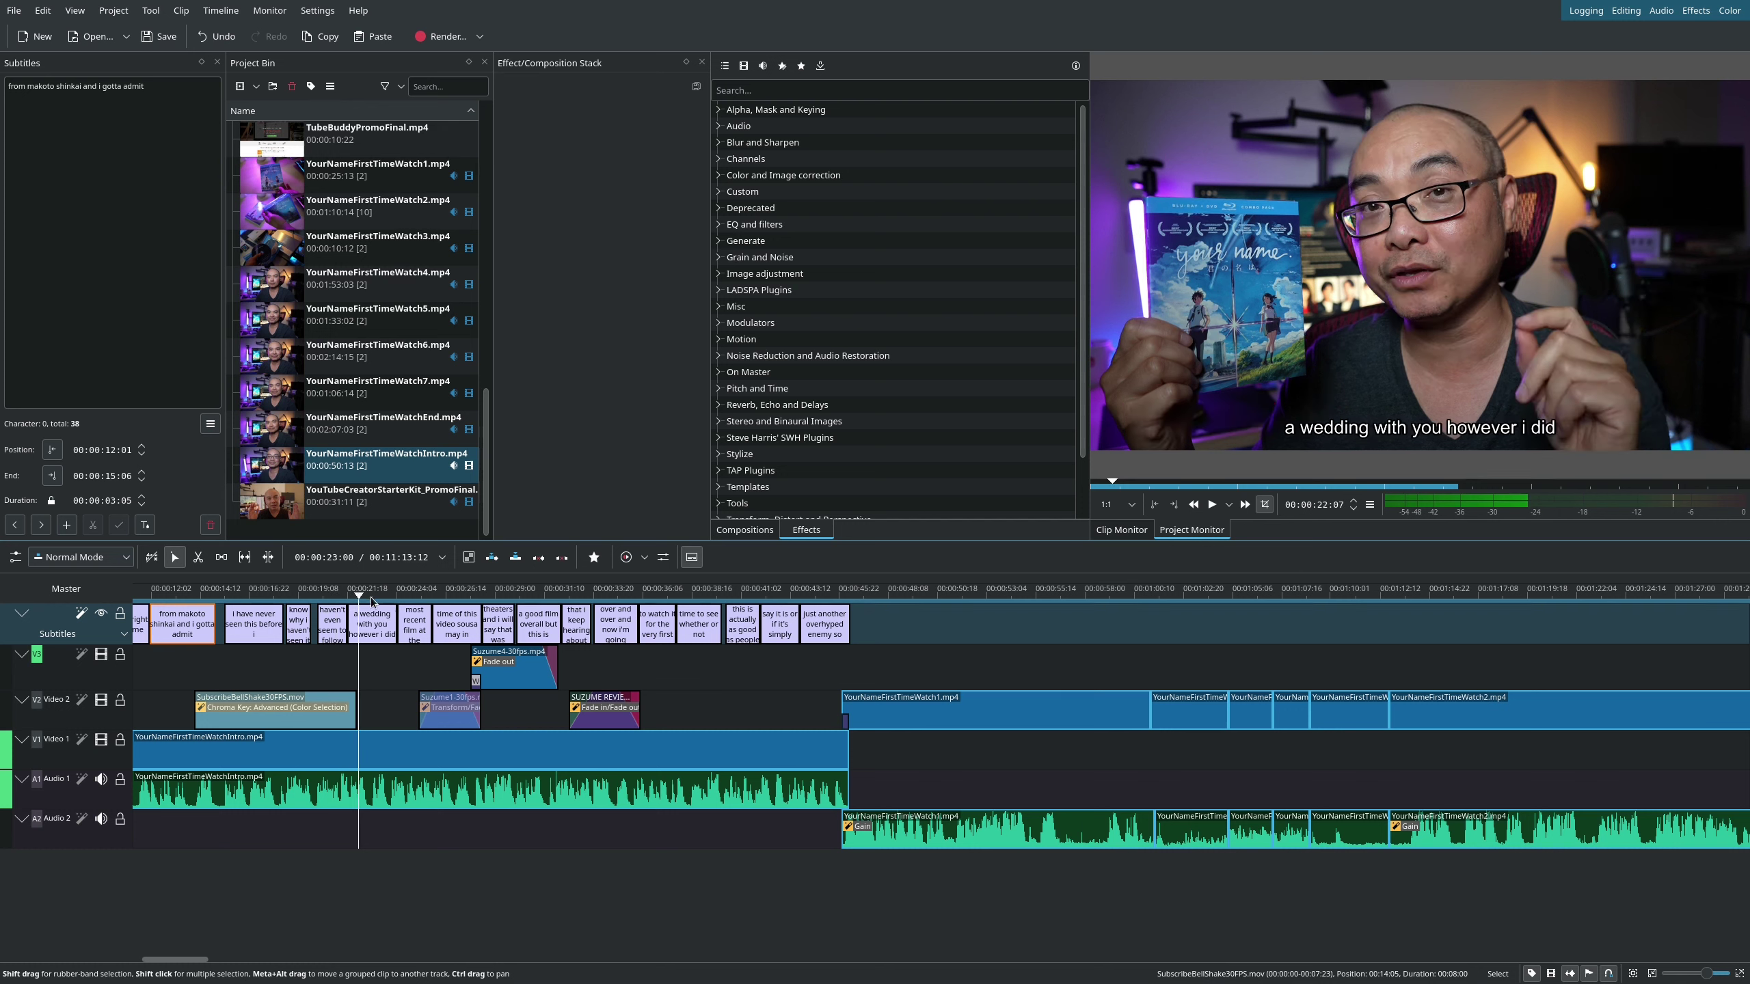
{"action": "left_click", "coordinate": [410, 596]}
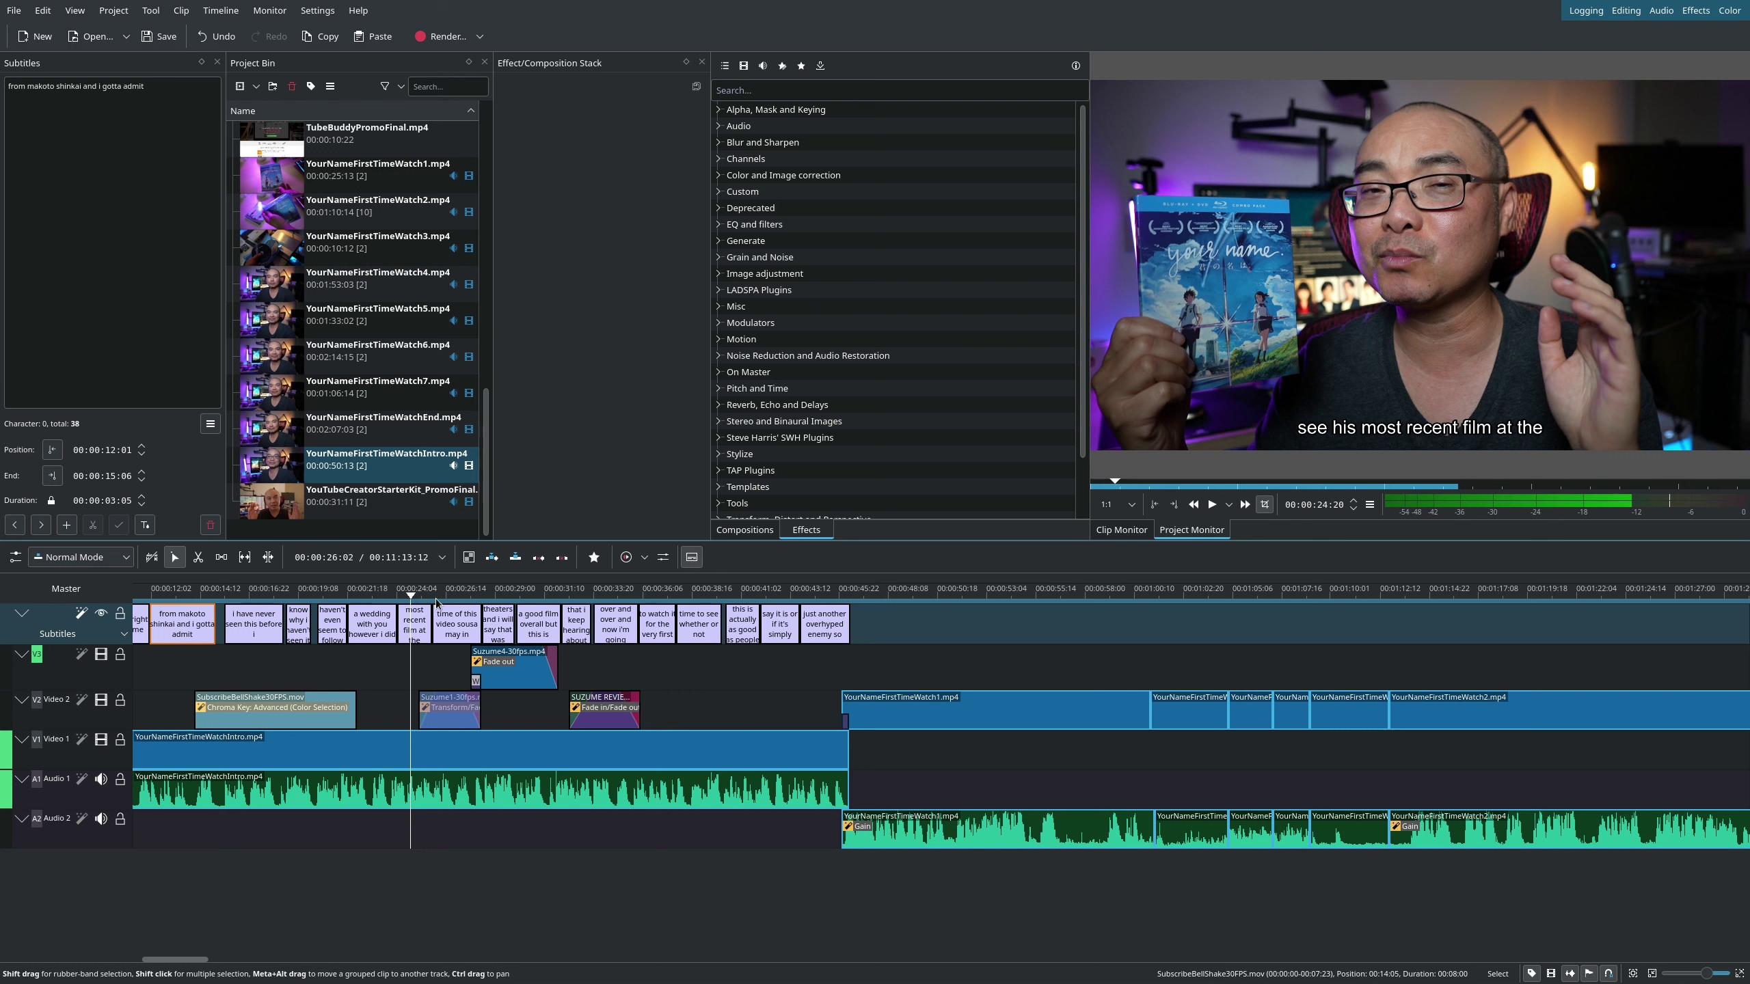
{"action": "left_click", "coordinate": [435, 597]}
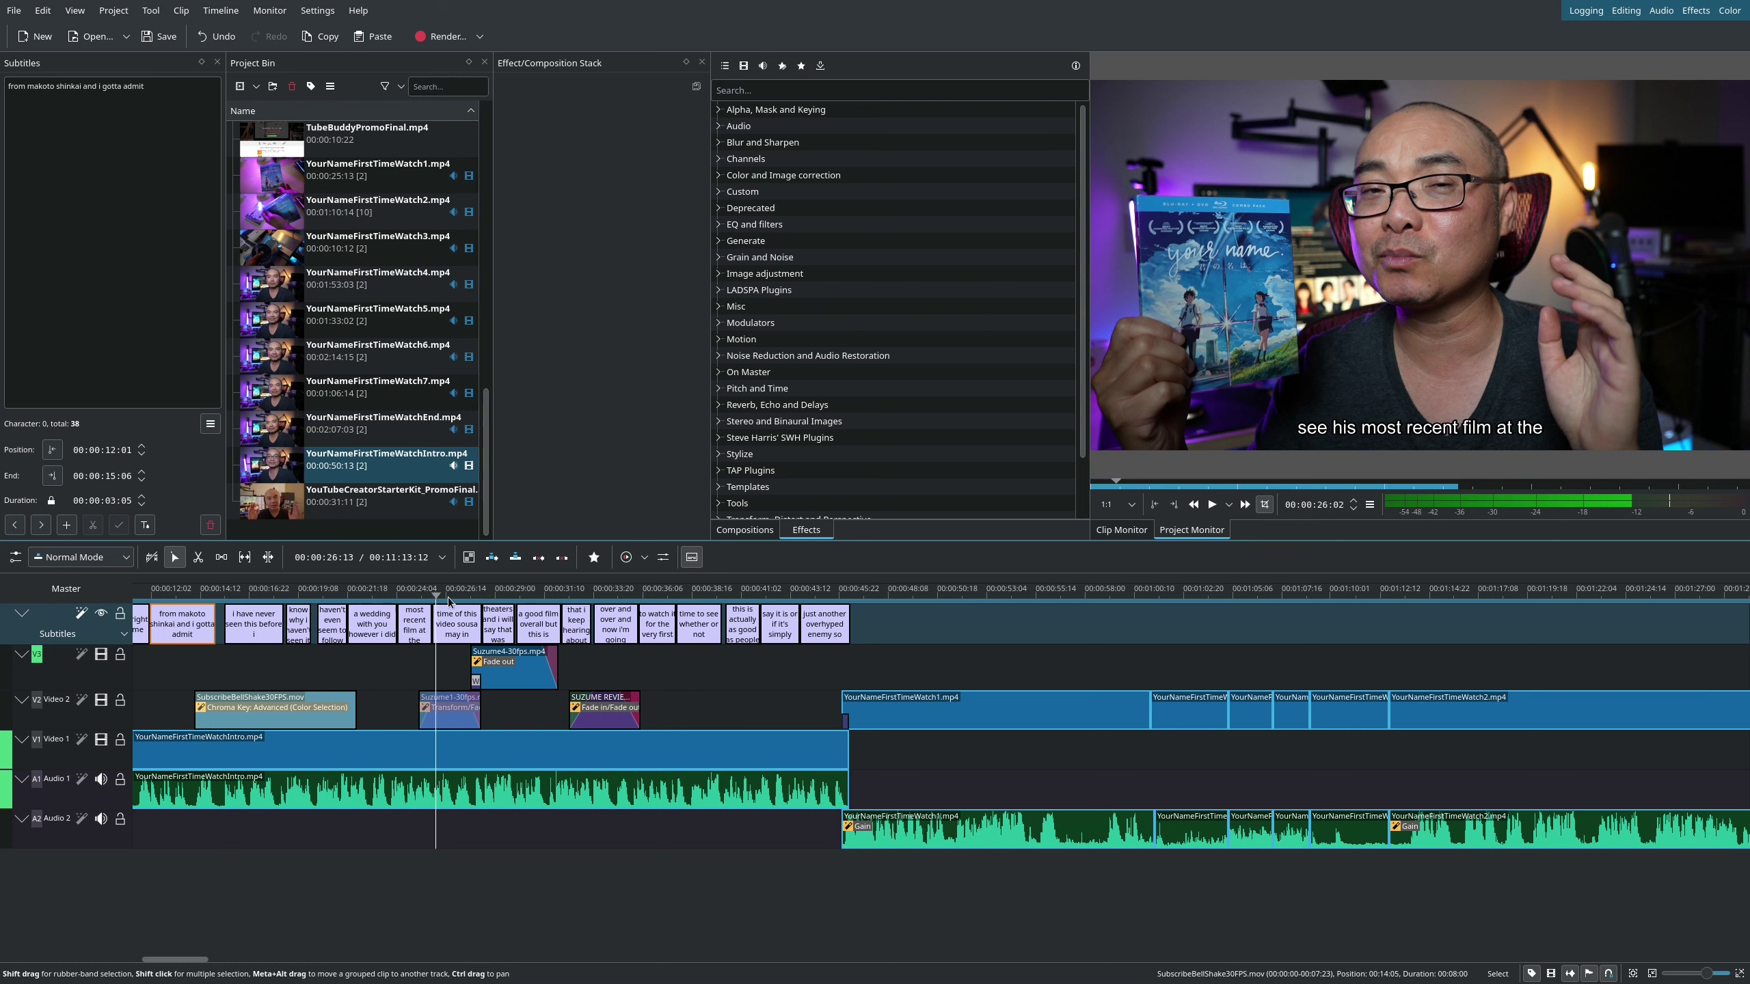
{"action": "left_click", "coordinate": [492, 597]}
{"action": "key", "text": "space"}
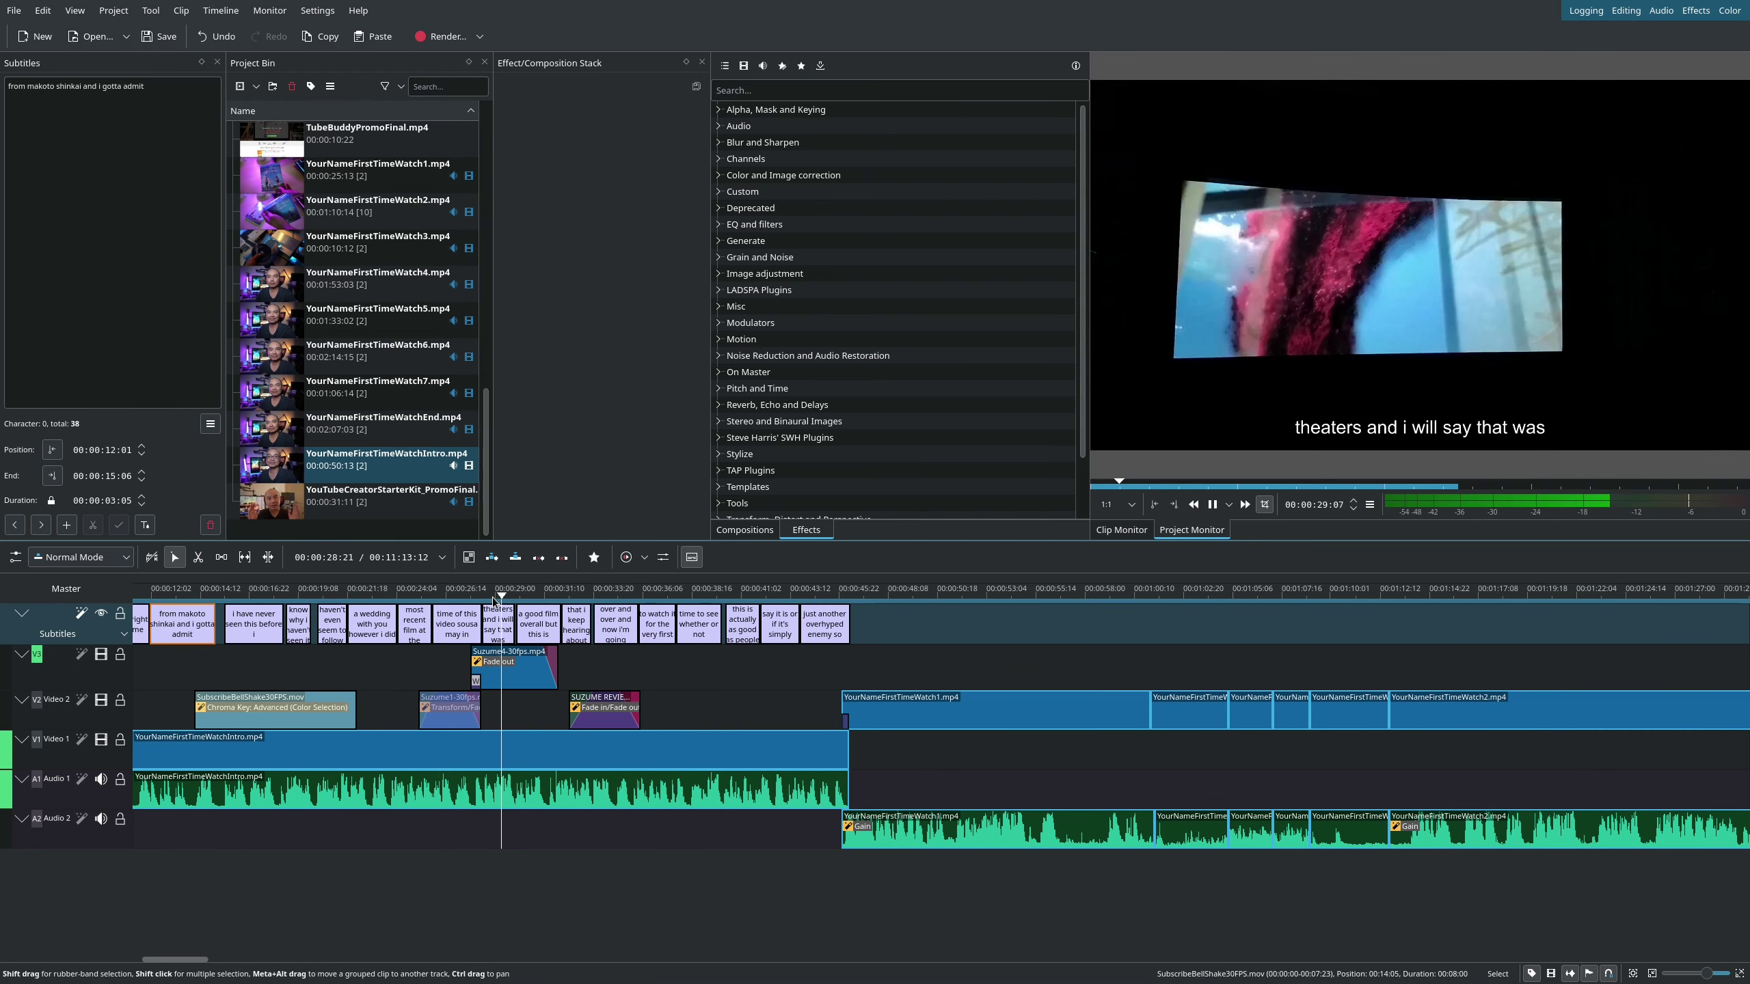
{"action": "key", "text": "space"}
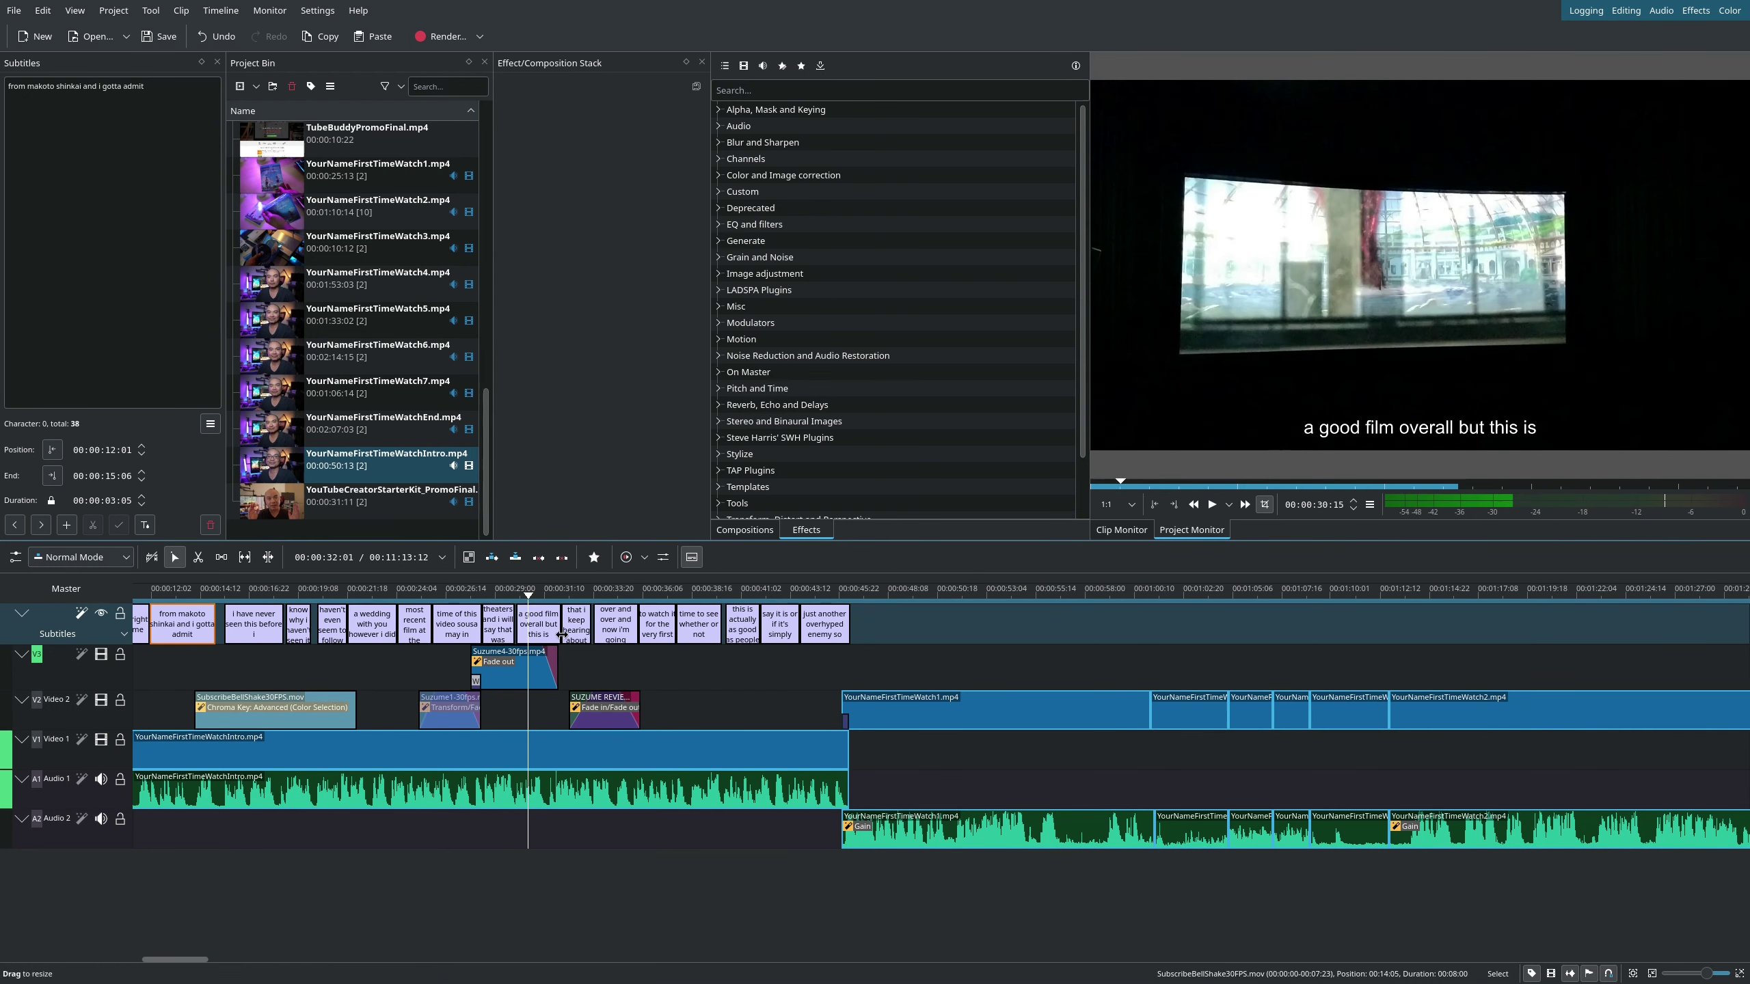
{"action": "left_click", "coordinate": [544, 597]}
{"action": "left_click", "coordinate": [529, 629]}
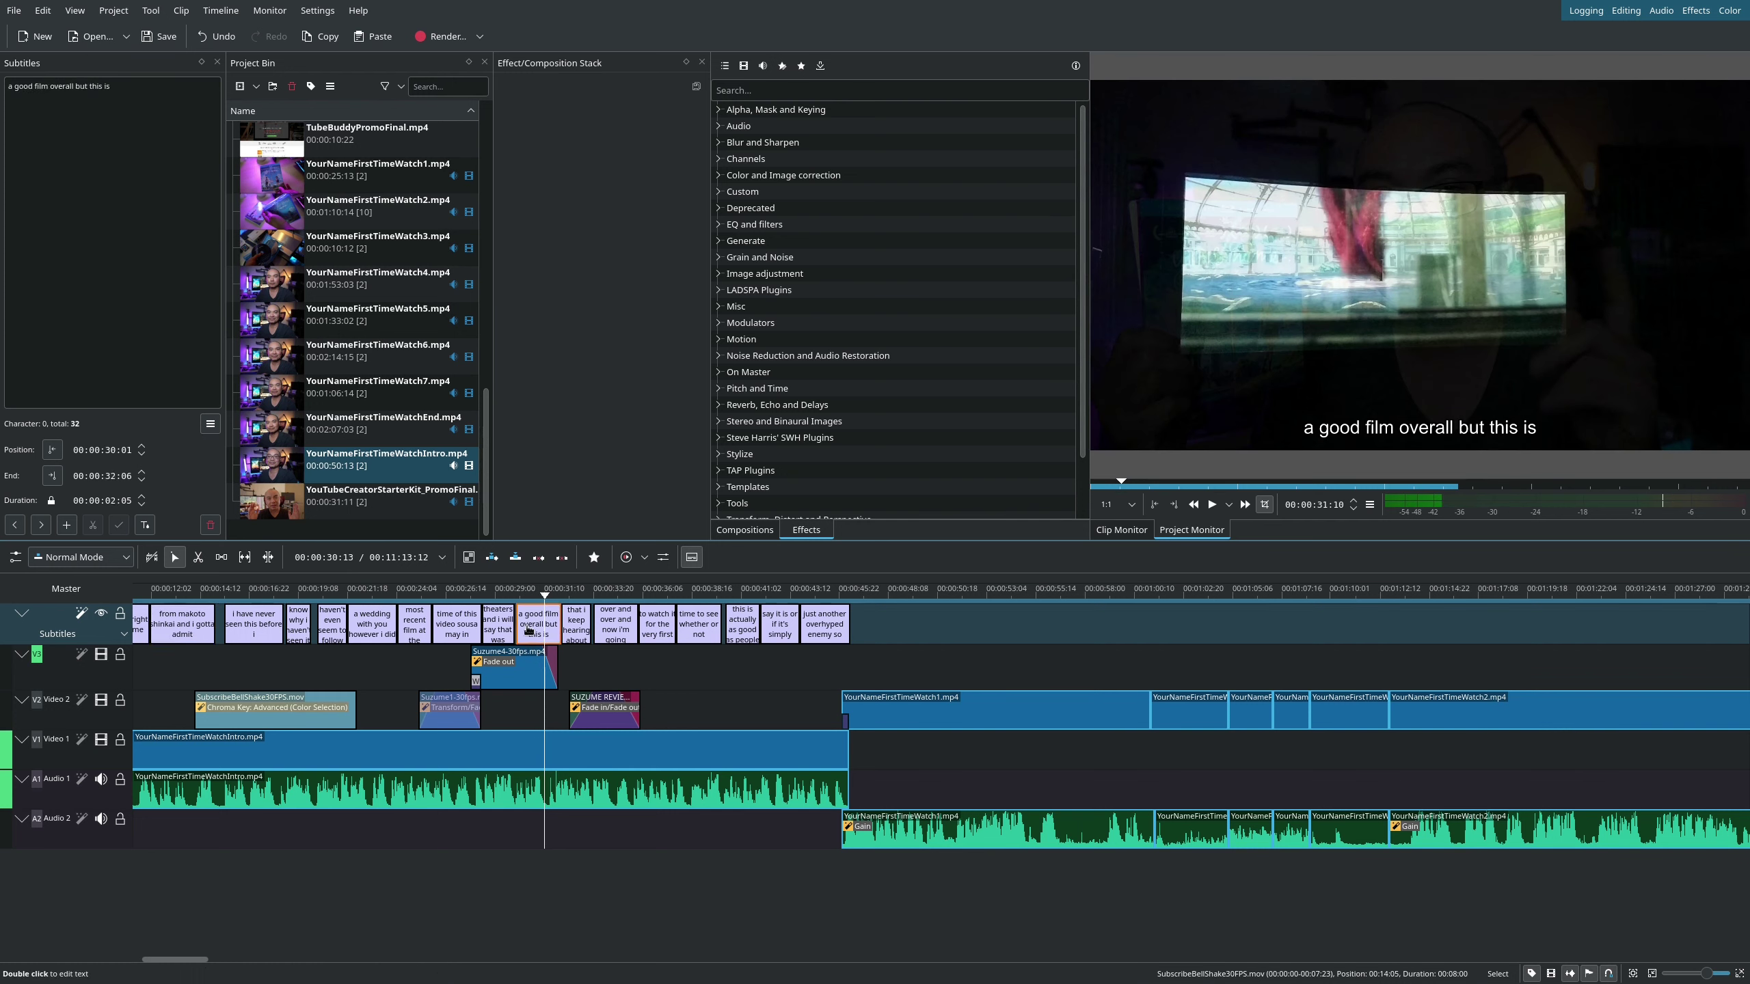
{"action": "left_click", "coordinate": [577, 594]}
{"action": "left_click", "coordinate": [370, 594]}
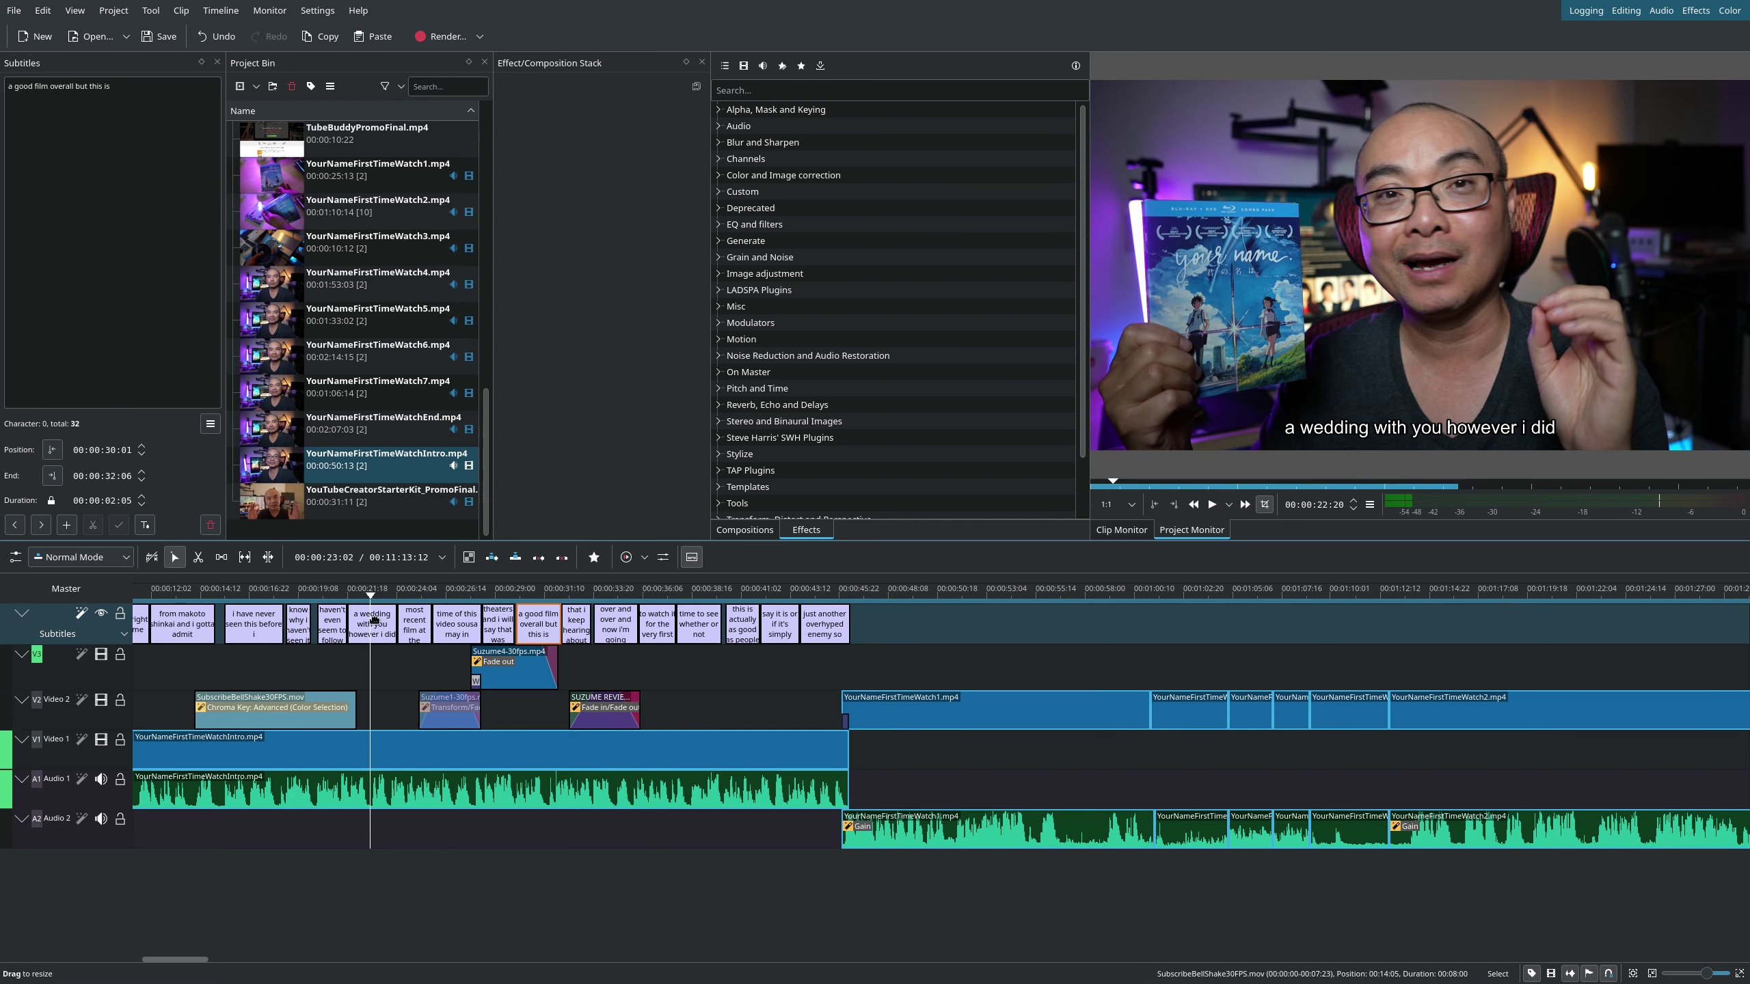
{"action": "left_click", "coordinate": [372, 623]}
{"action": "left_click", "coordinate": [170, 191]}
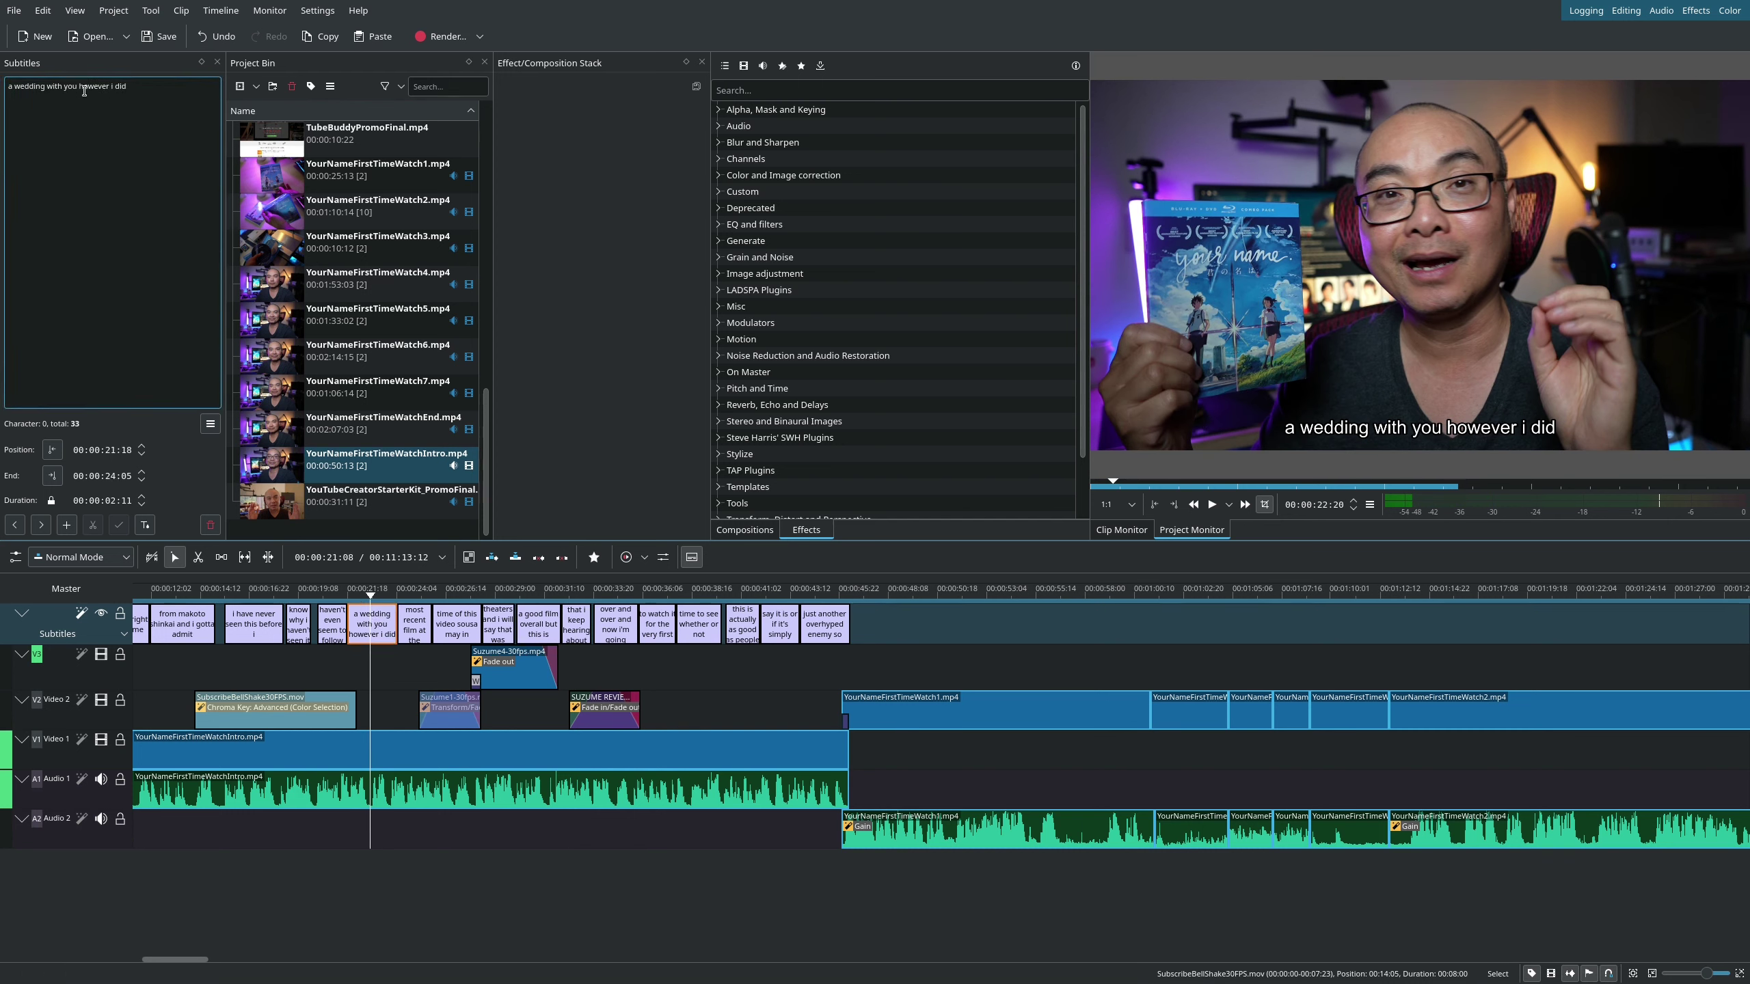
{"action": "triple_click", "coordinate": [84, 90]}
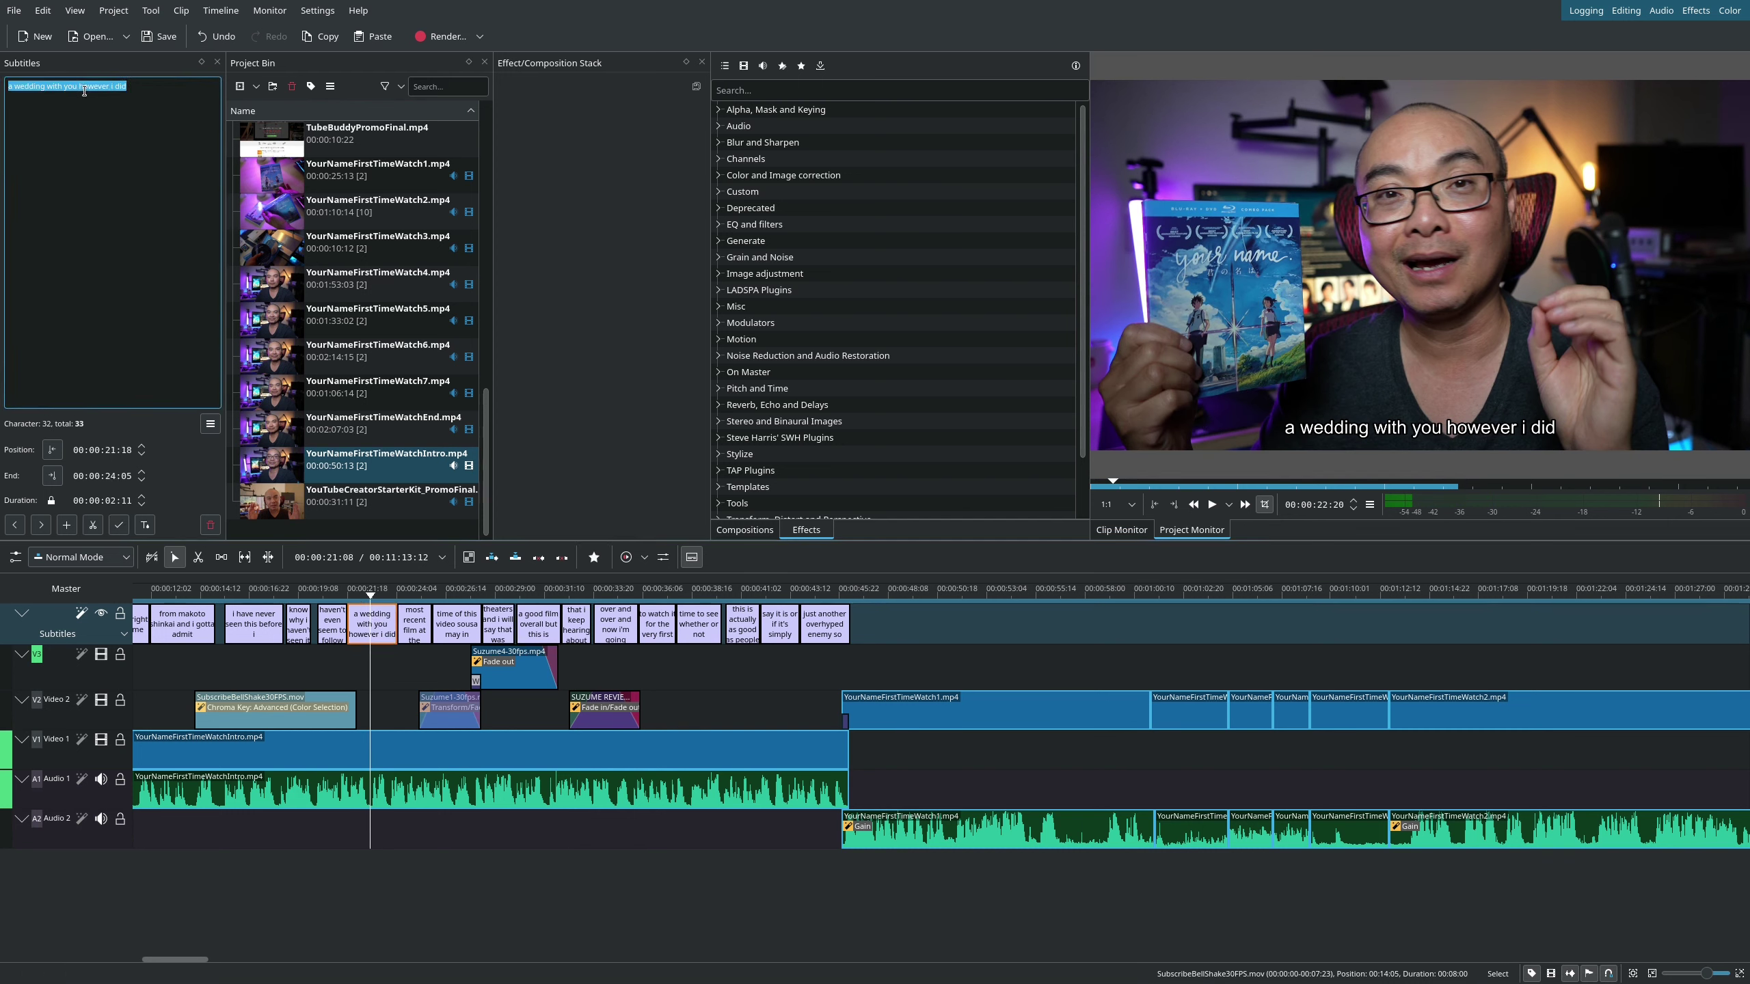
{"action": "left_click", "coordinate": [324, 605]}
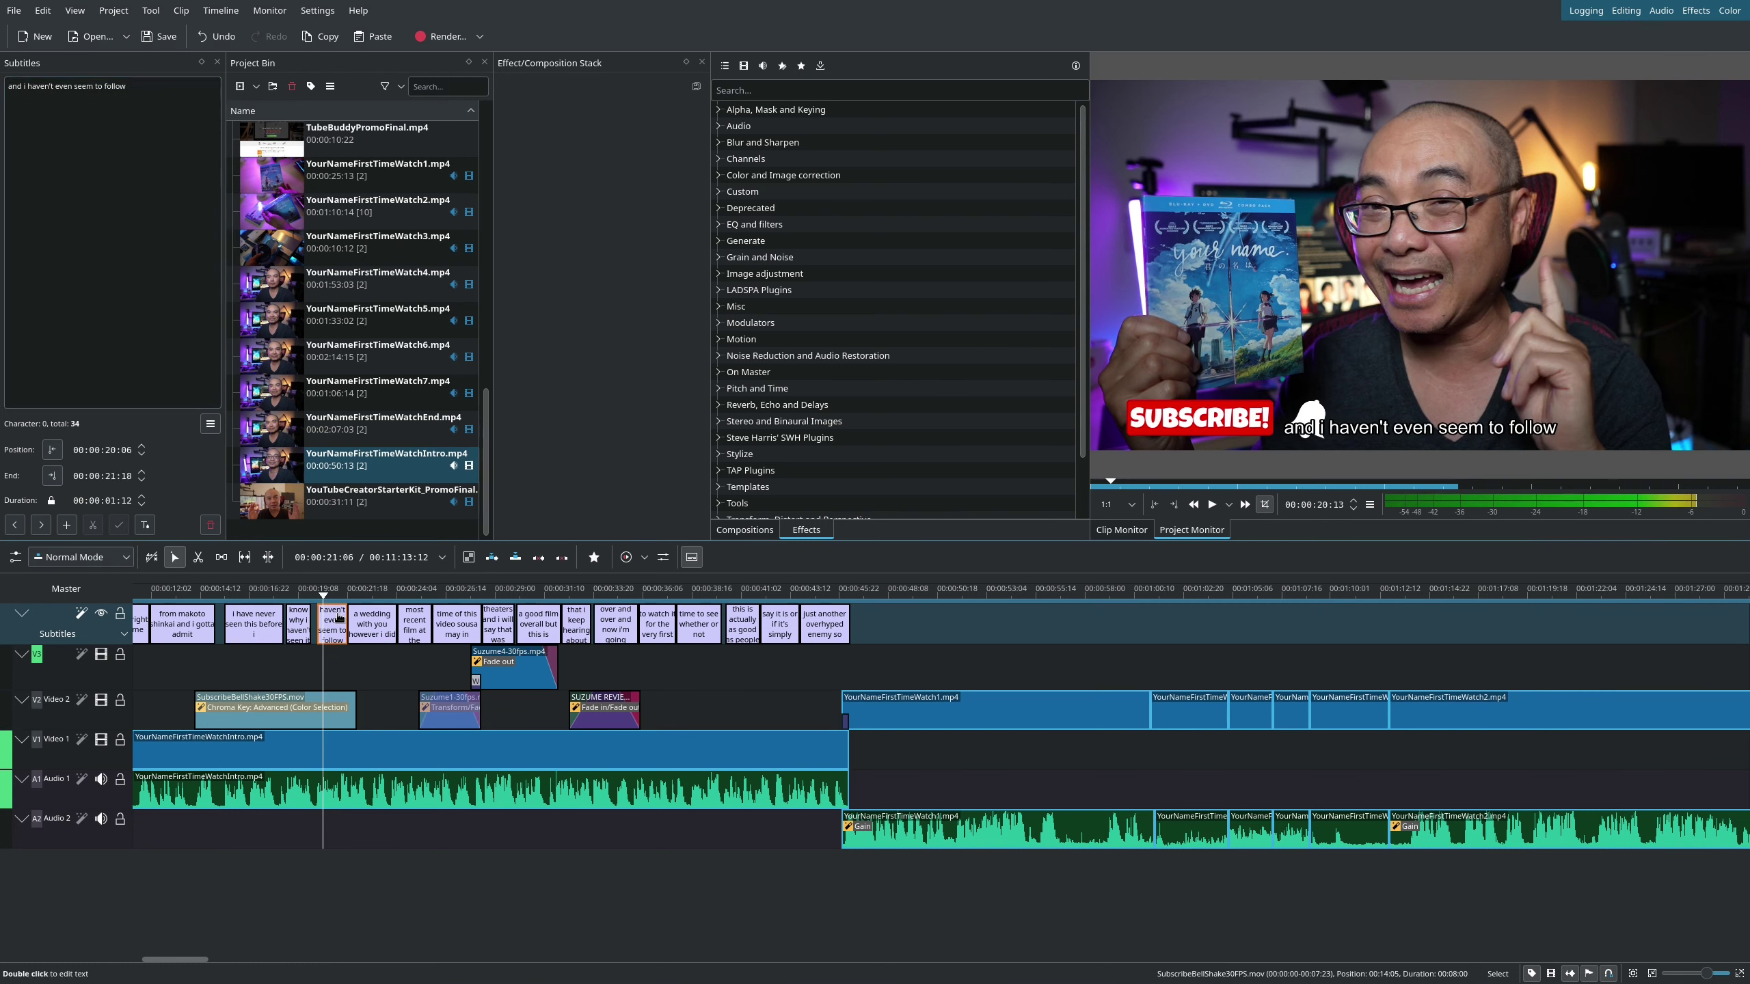
{"action": "left_click", "coordinate": [295, 600]}
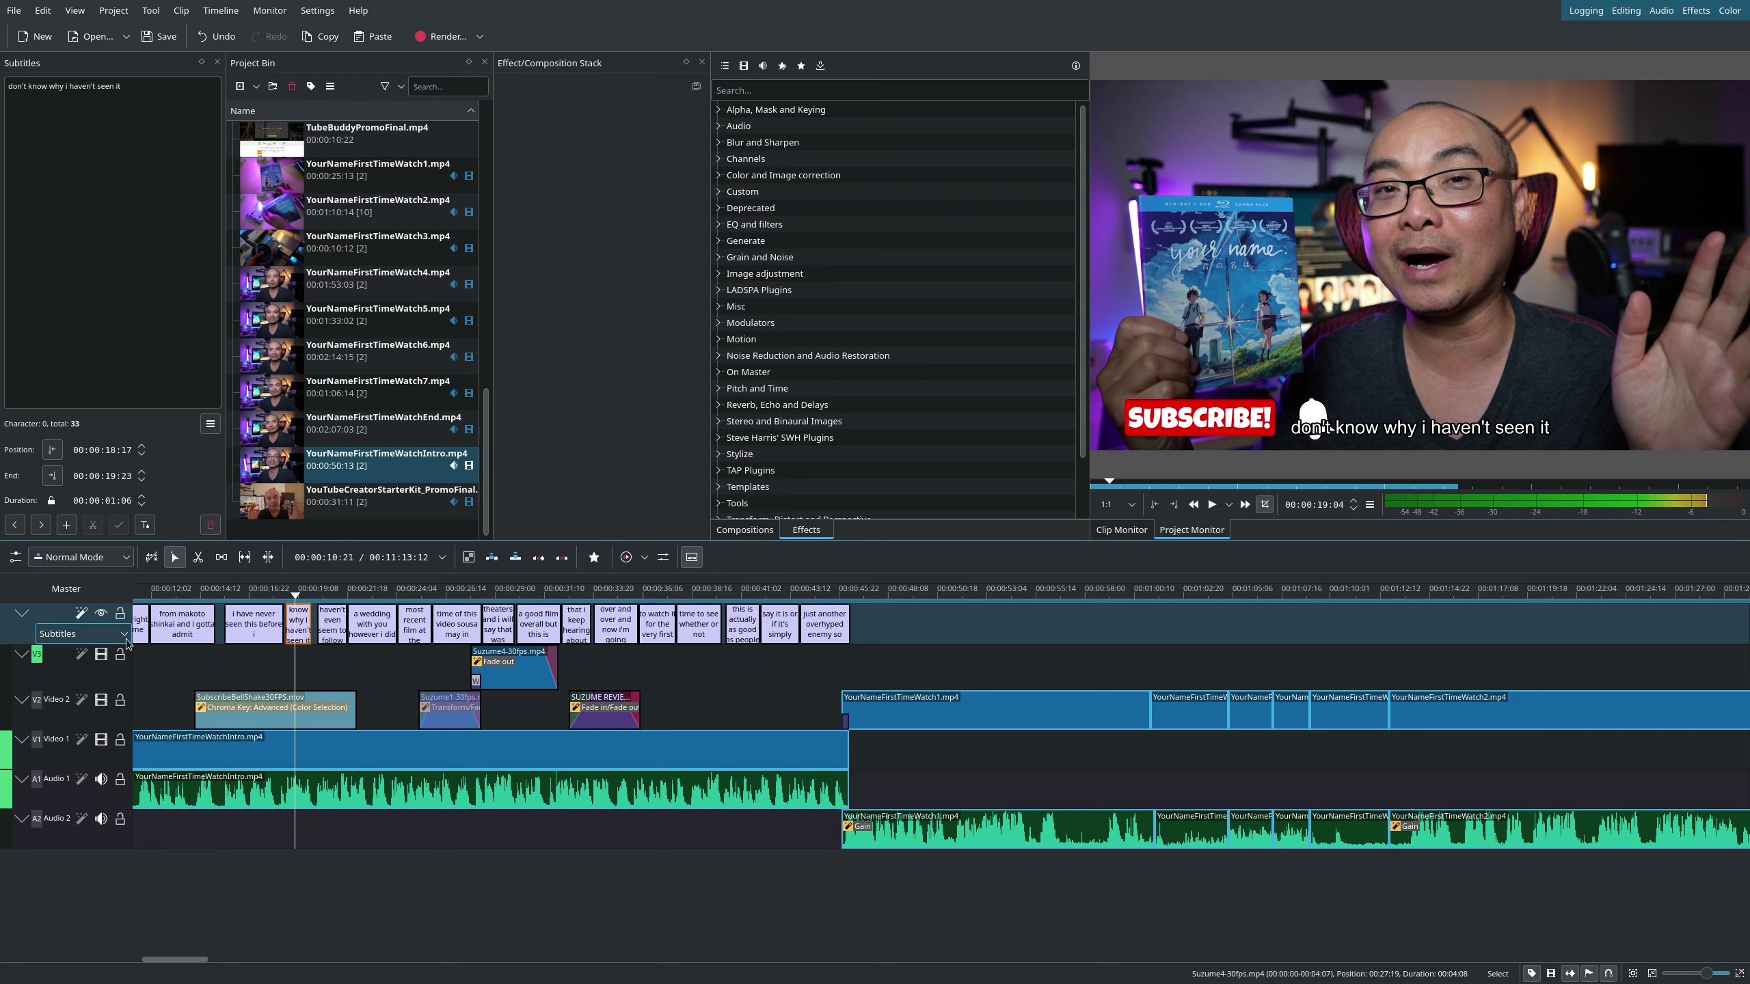
{"action": "left_click", "coordinate": [124, 635]}
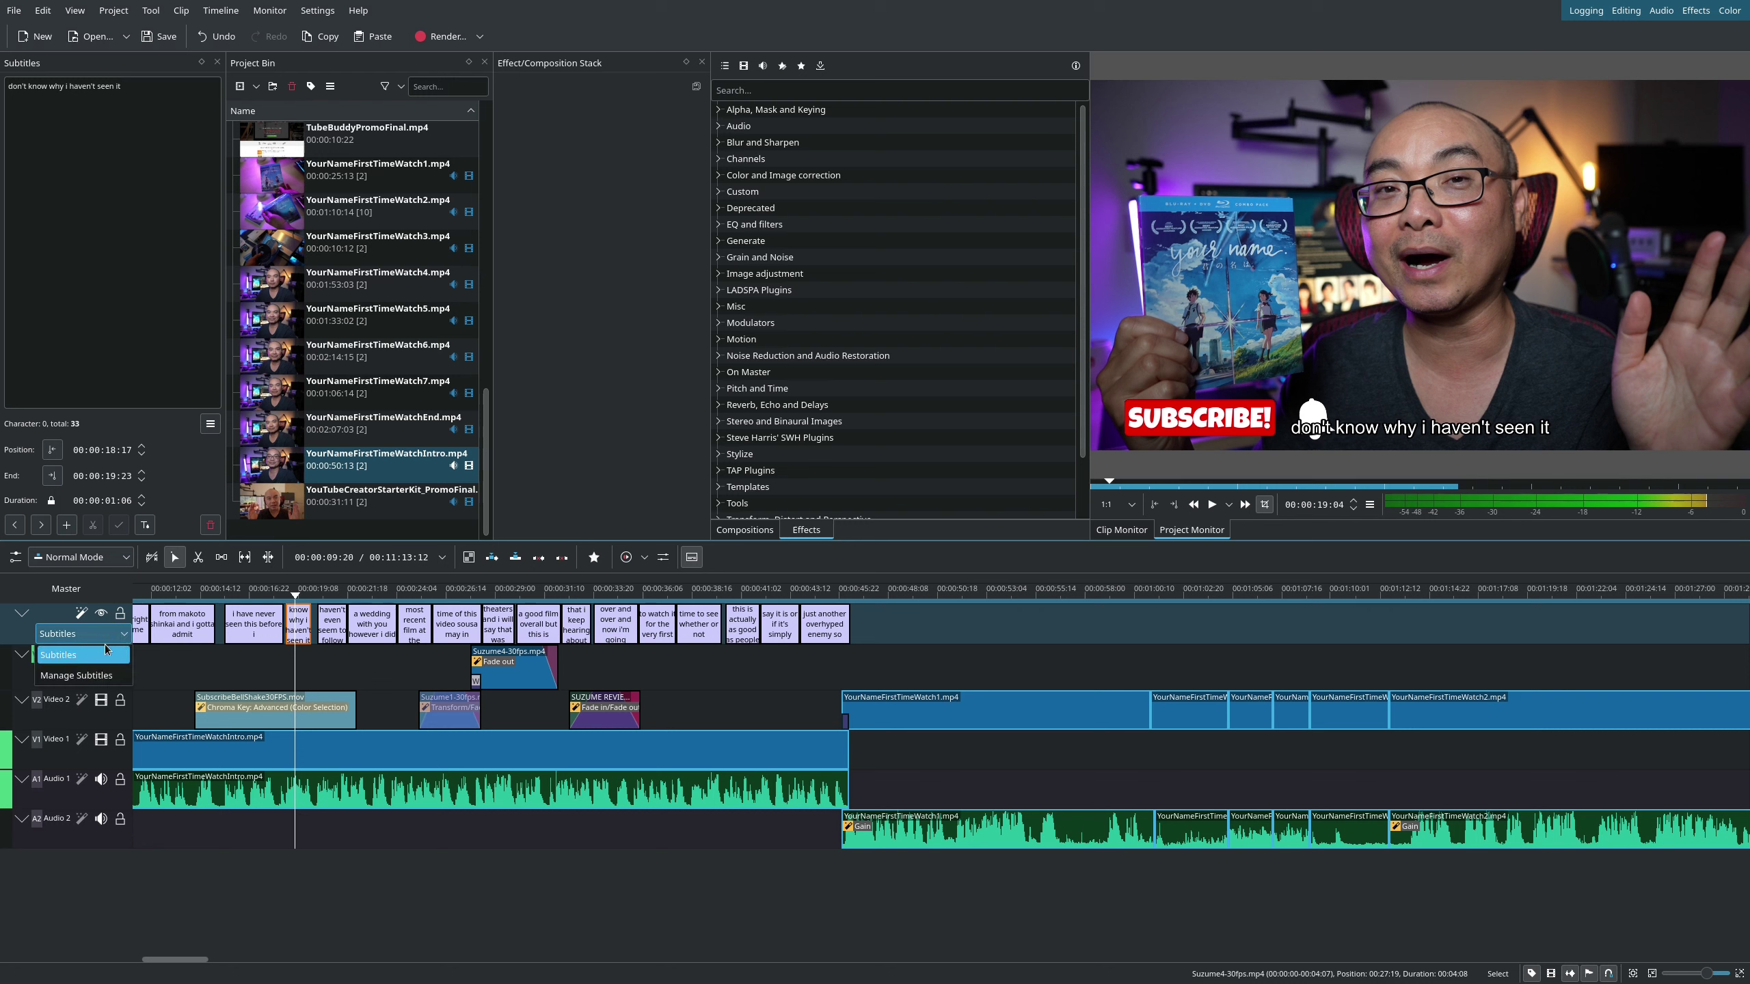
{"action": "left_click", "coordinate": [77, 675]}
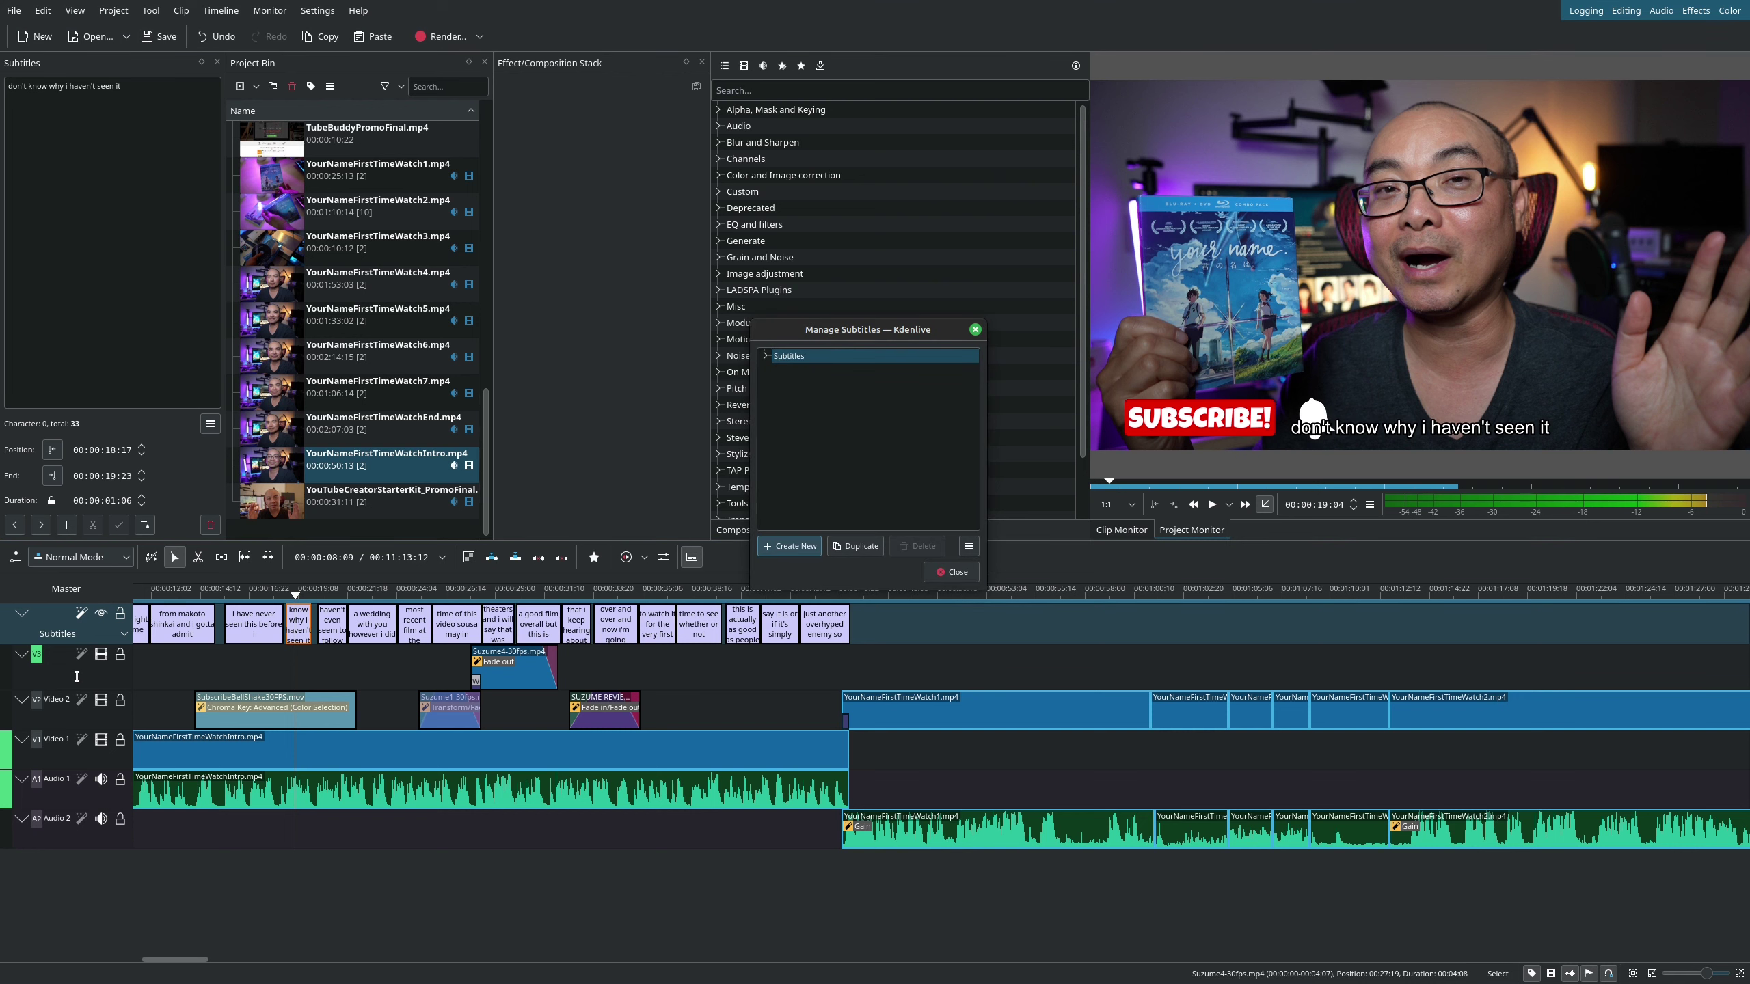
{"action": "left_click", "coordinate": [765, 356]}
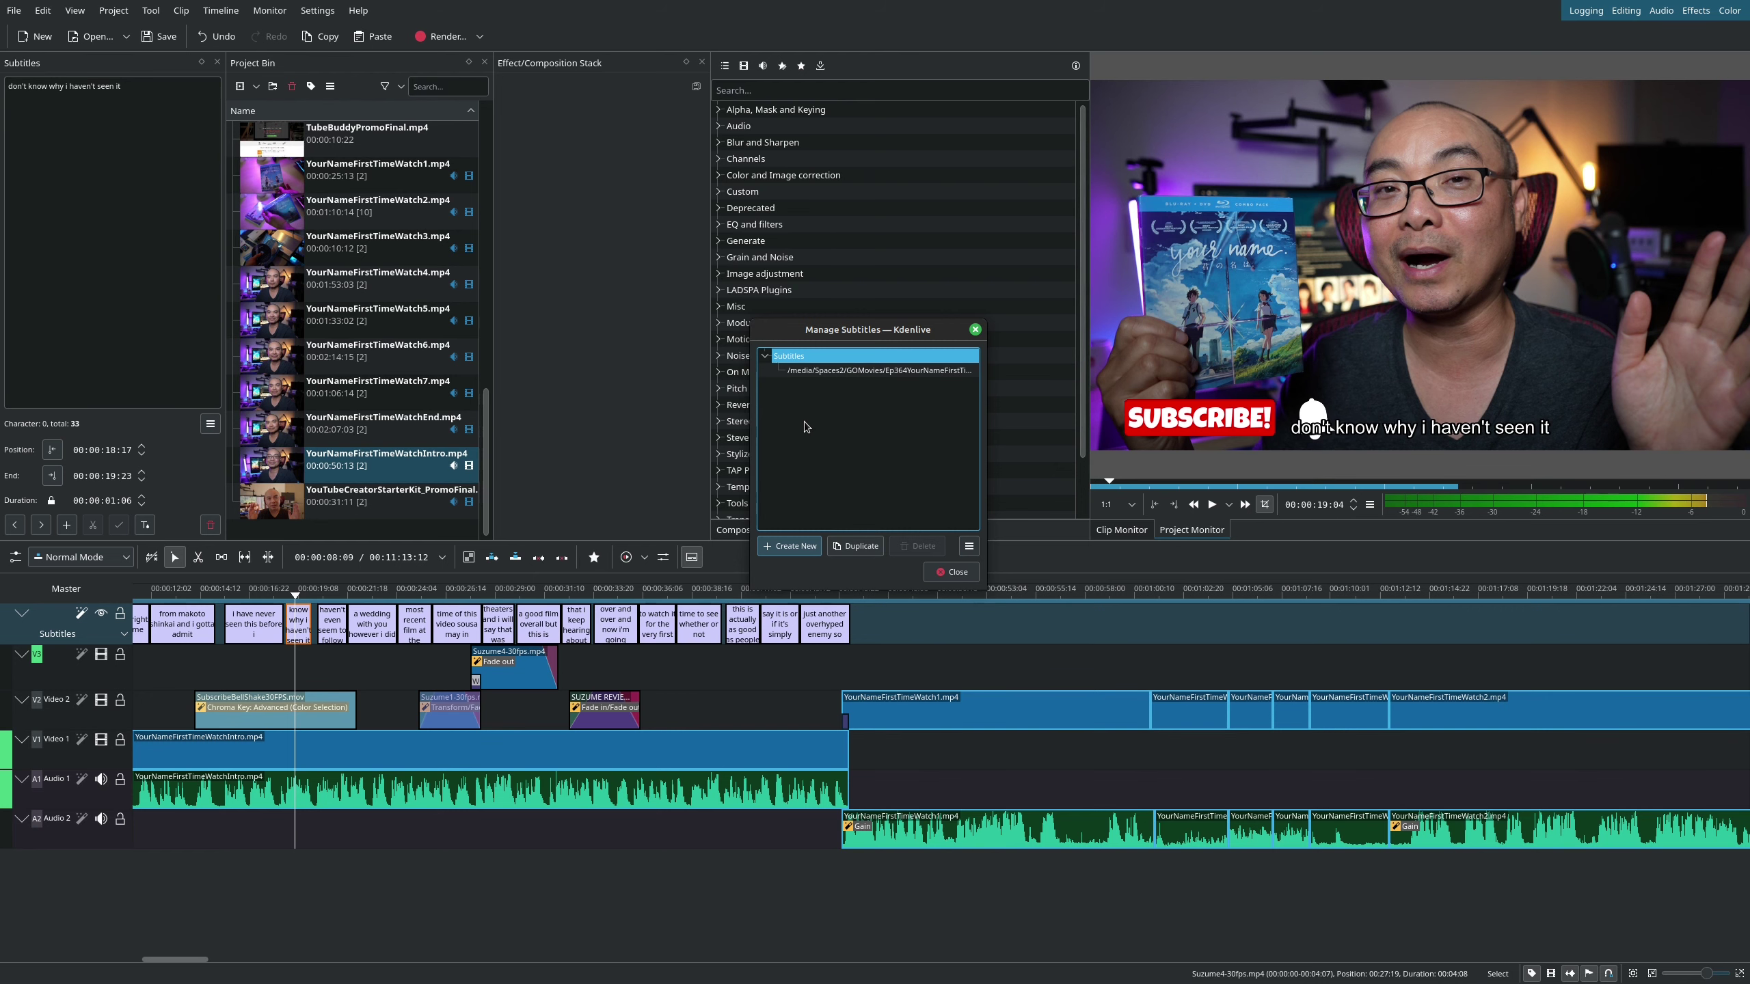
{"action": "key", "text": "Escape"}
{"action": "left_click", "coordinate": [162, 624]}
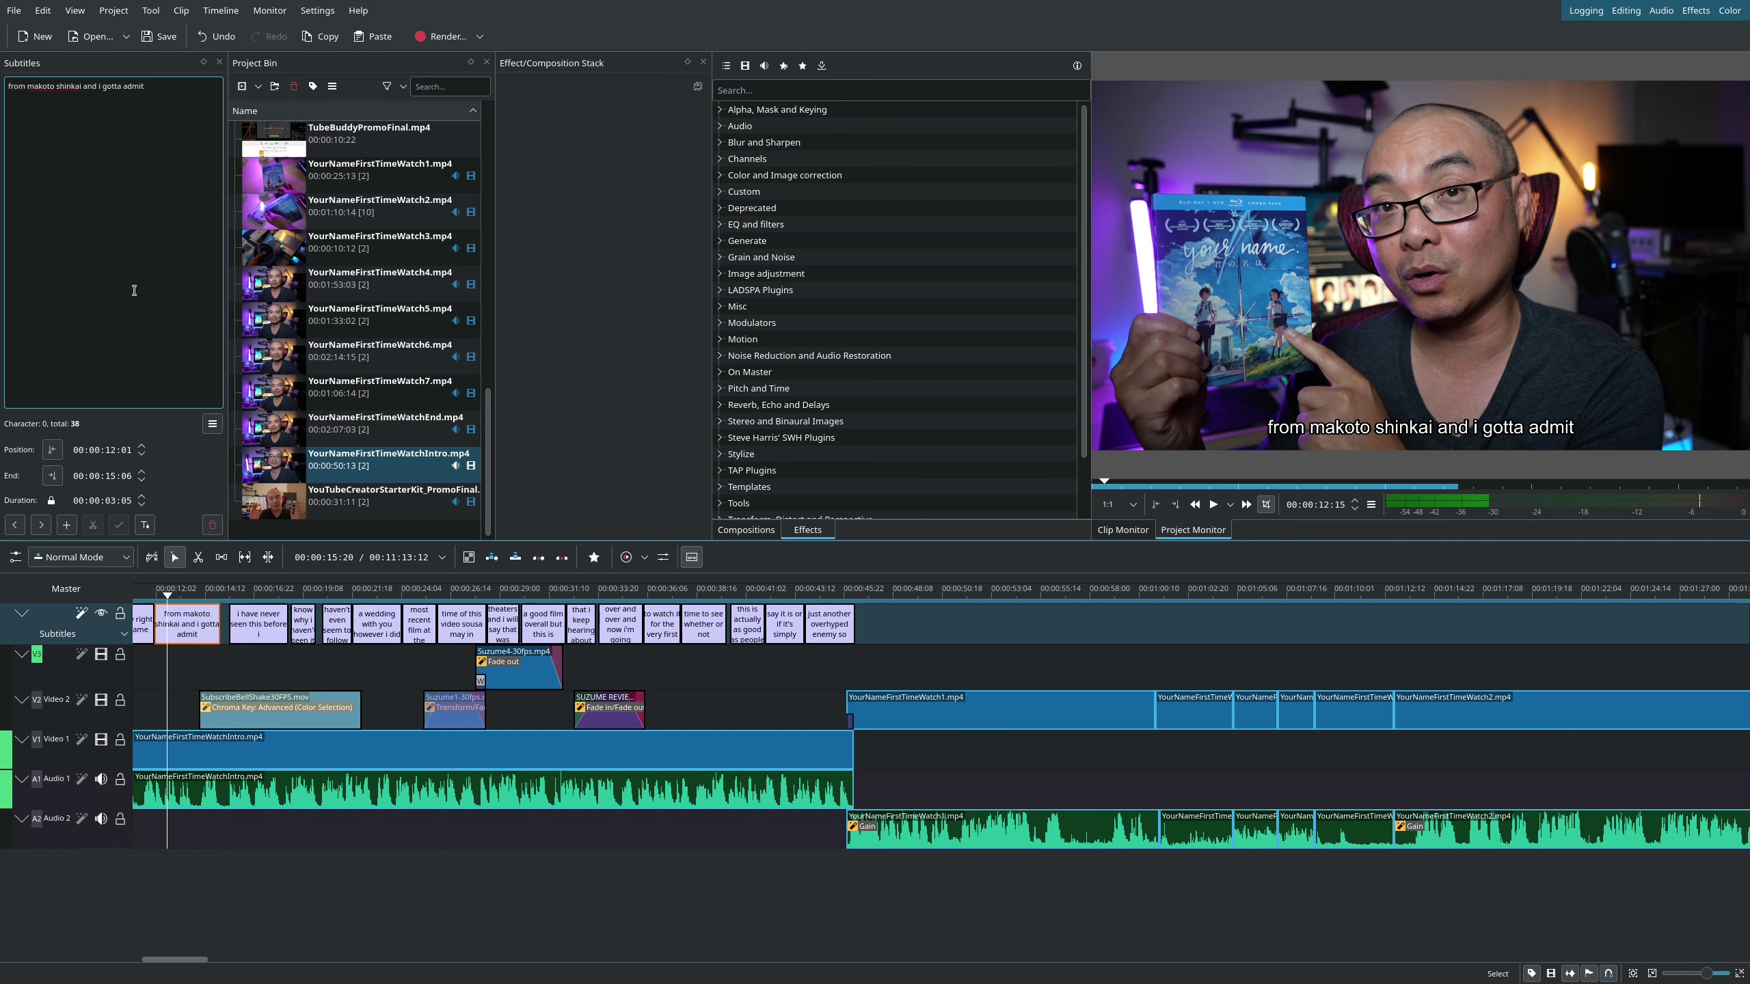
Show the Speech Editor panel and start recognition on YourNameFirstTimeWatchIntro.mp4.
{"action": "left_click", "coordinate": [75, 10]}
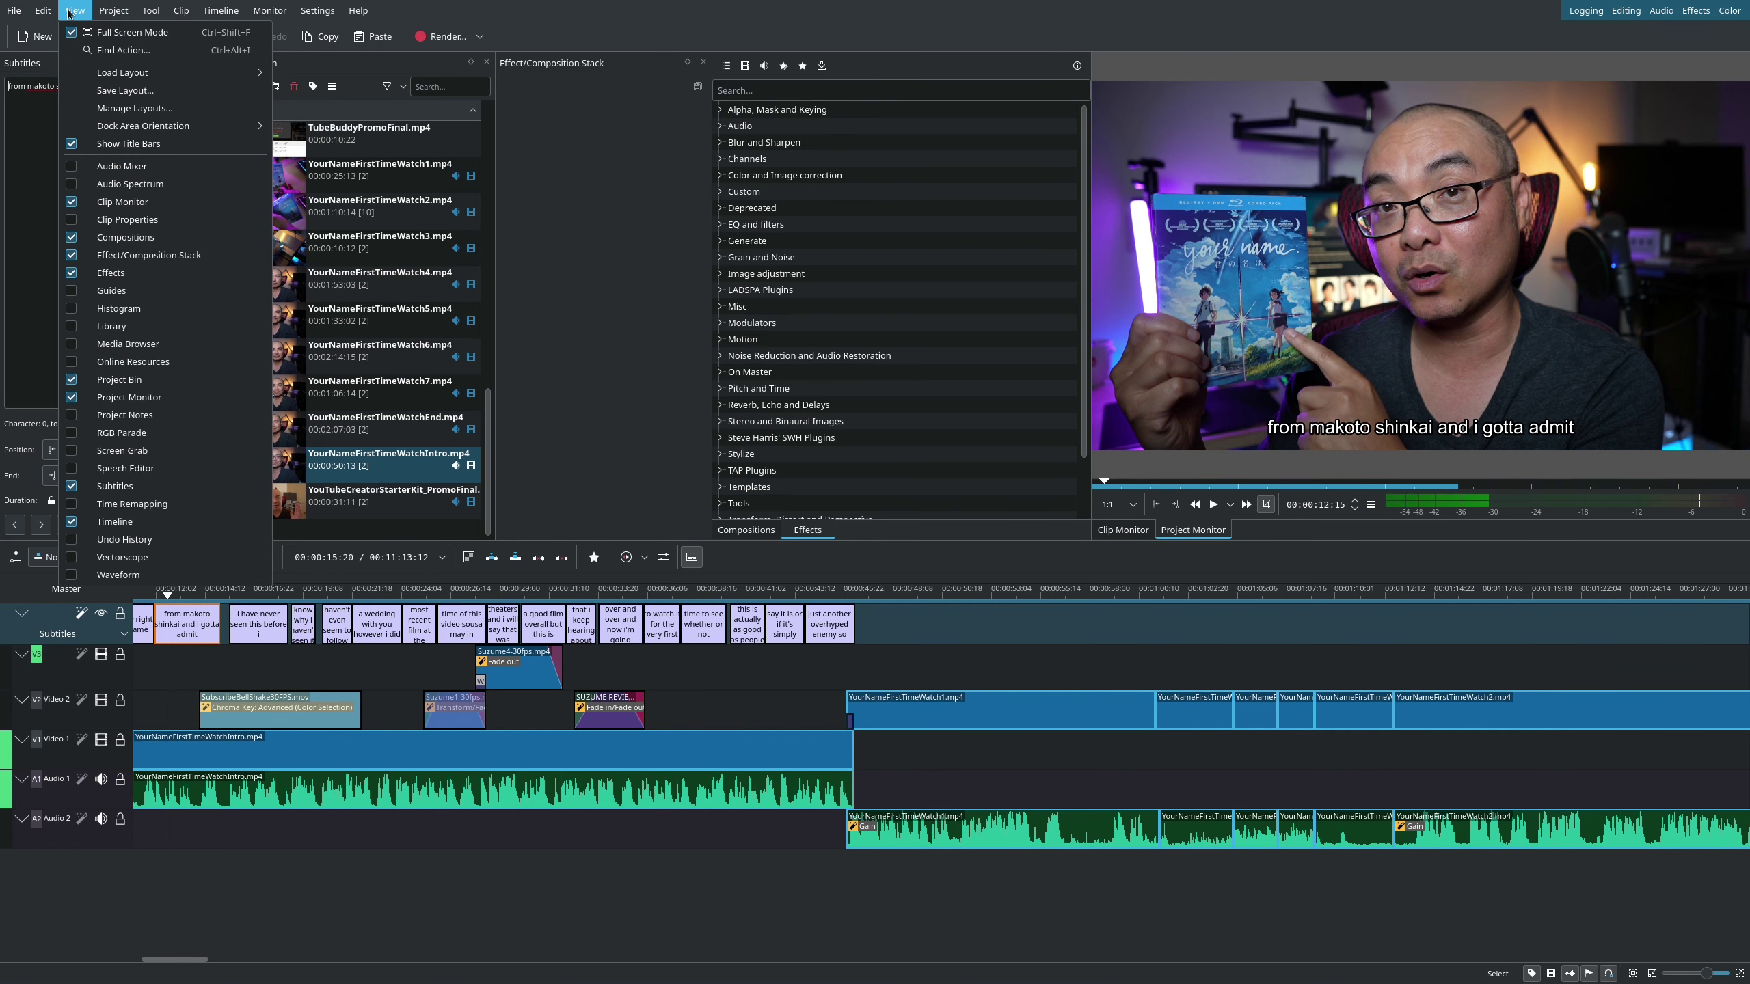
{"action": "left_click", "coordinate": [76, 469]}
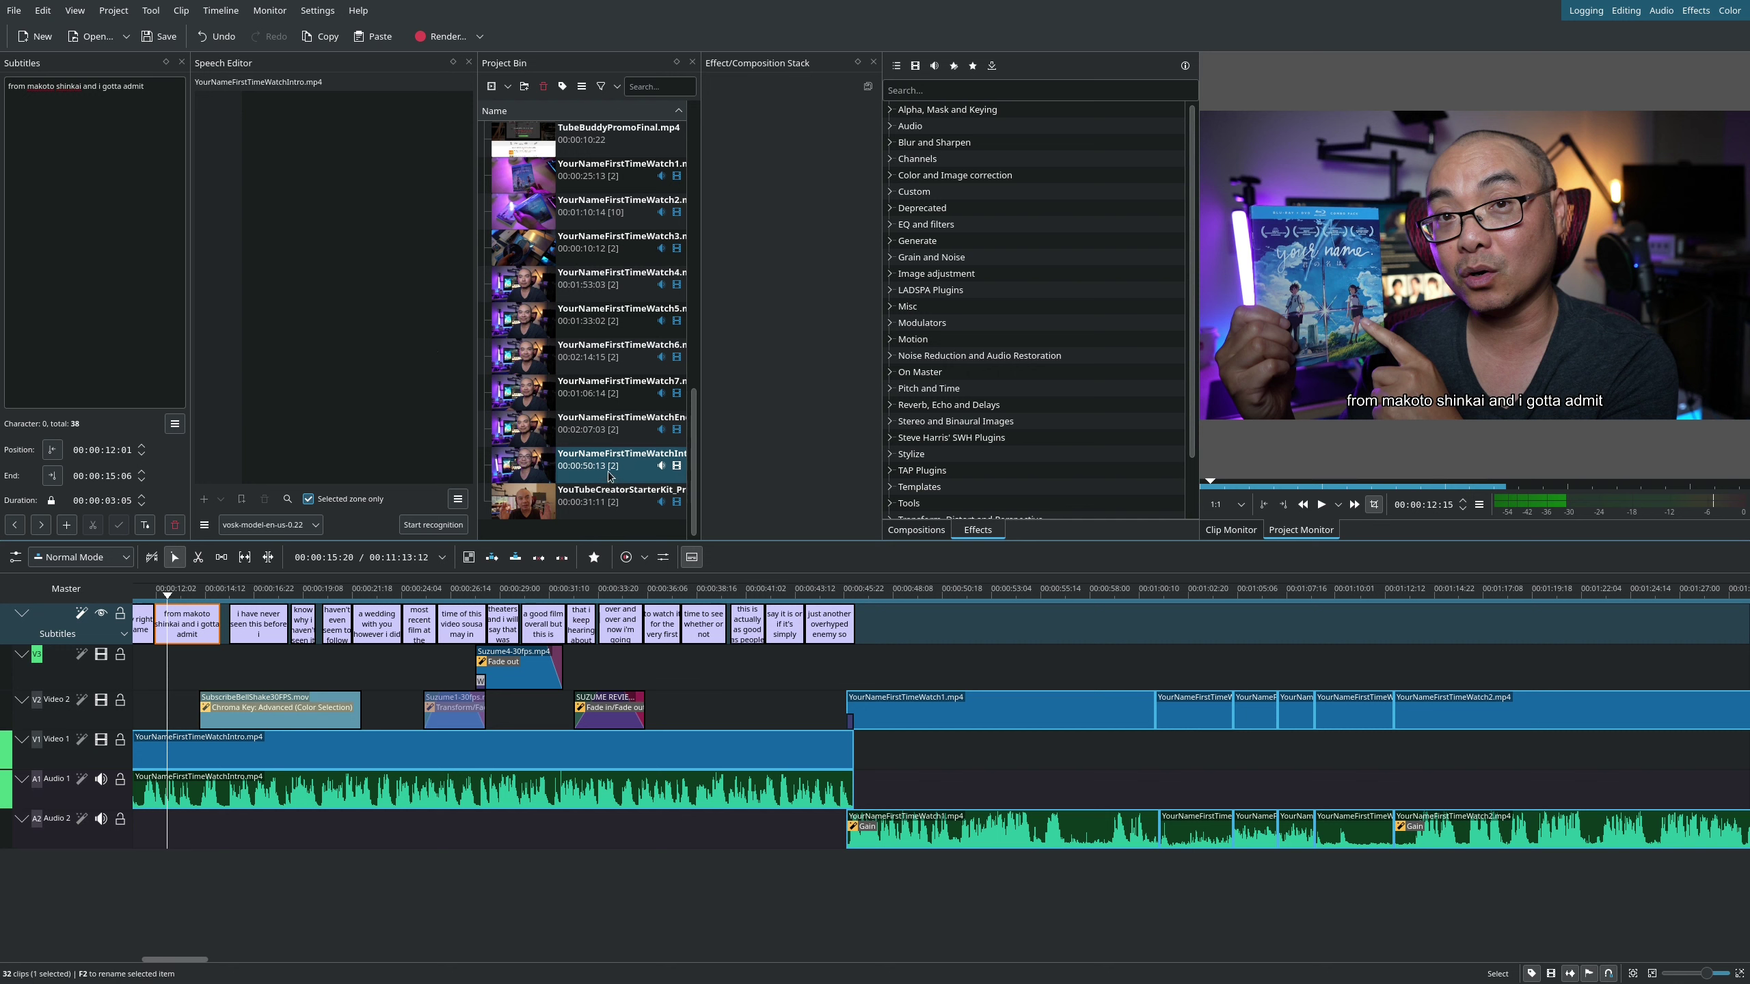
{"action": "left_click", "coordinate": [426, 526]}
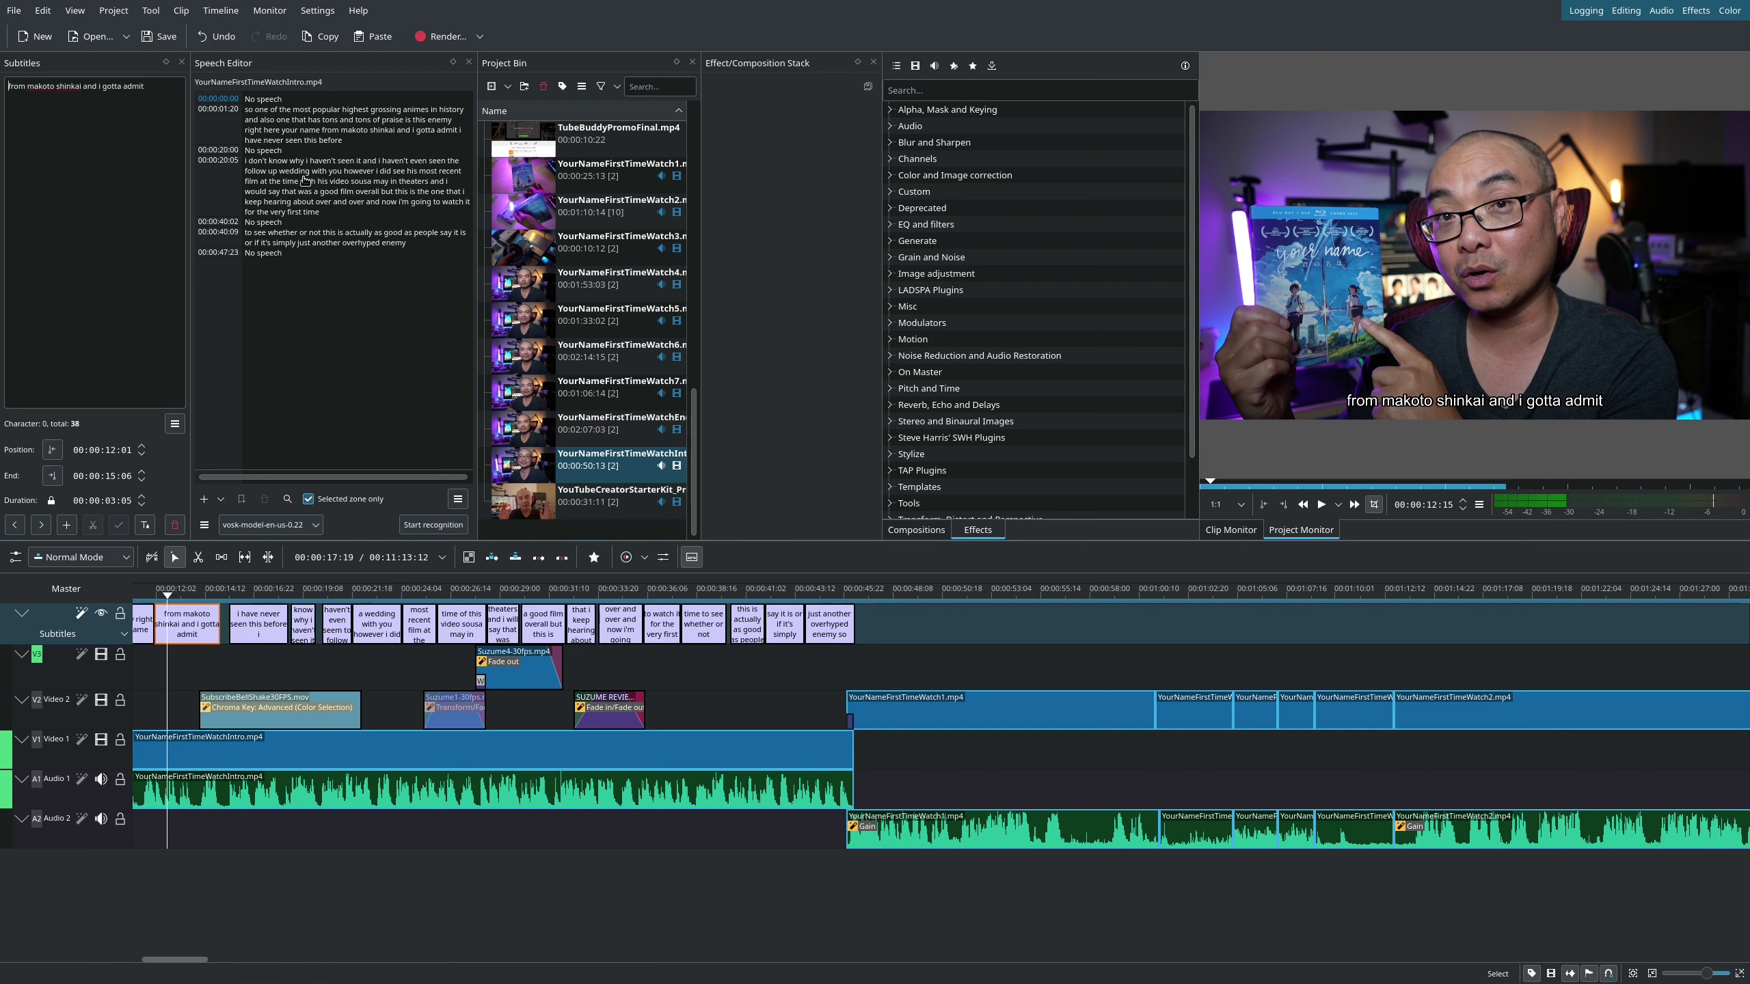
Select words and passages in the transcript, settling on the opening of the first passage for reuse.
{"action": "double_click", "coordinate": [250, 116]}
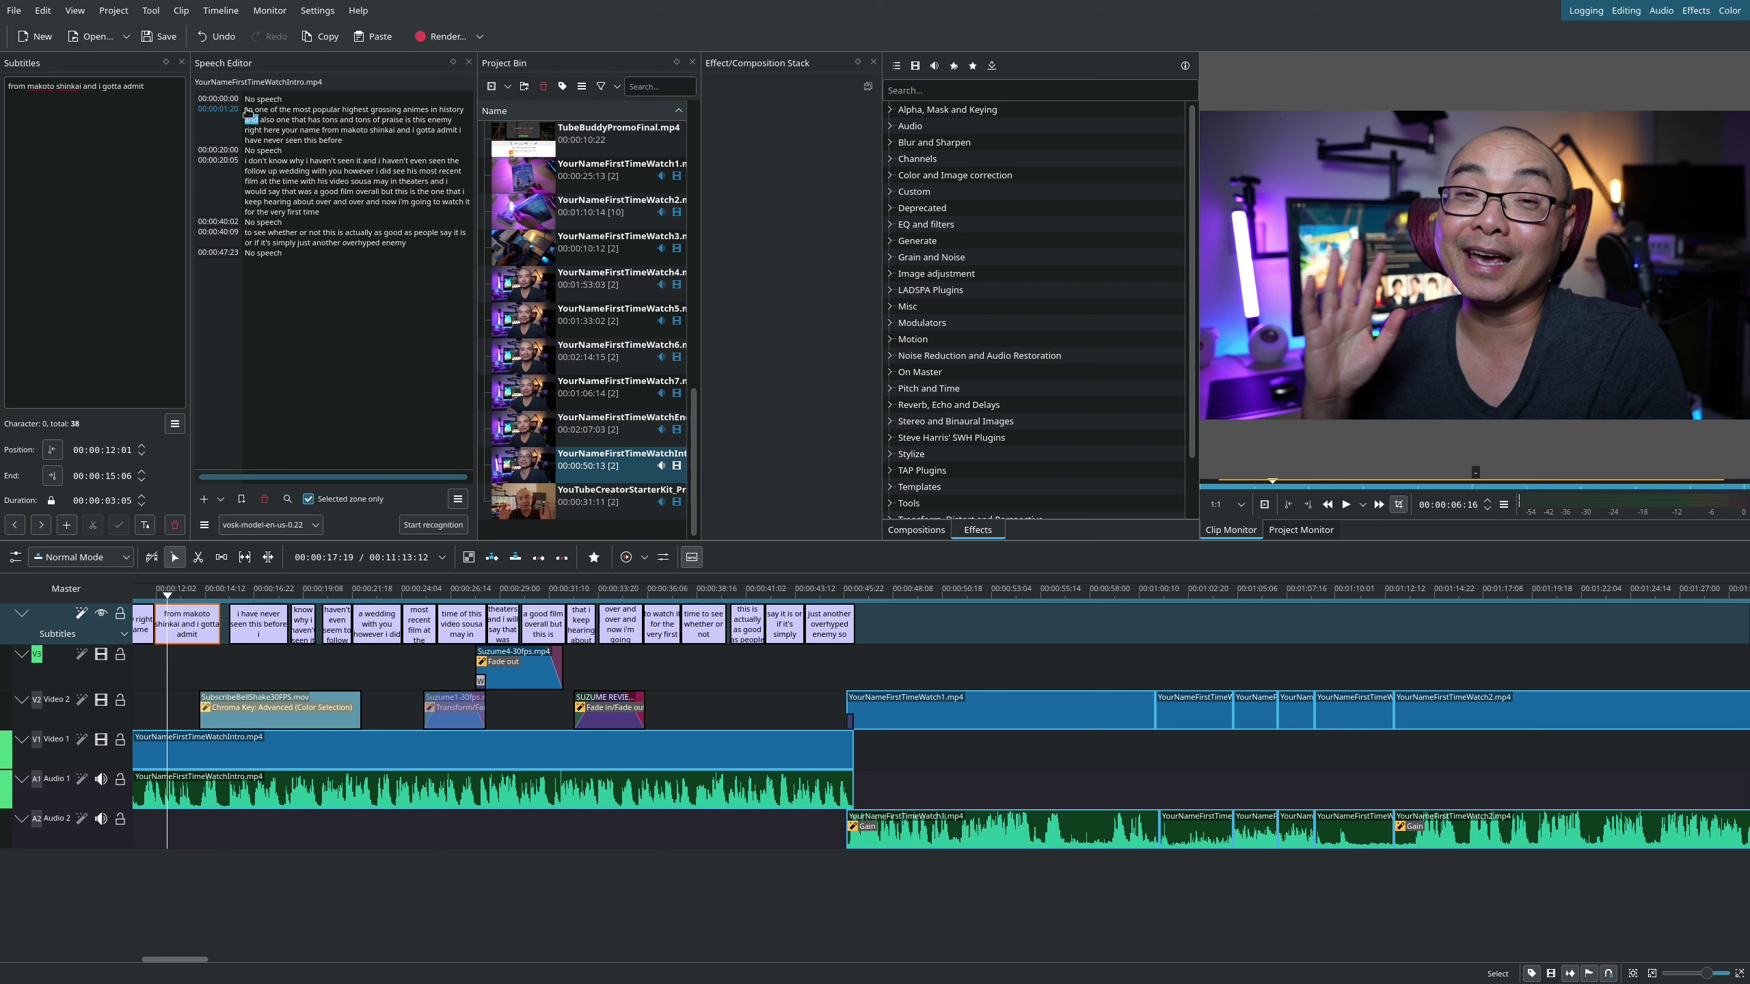
{"action": "triple_click", "coordinate": [248, 112]}
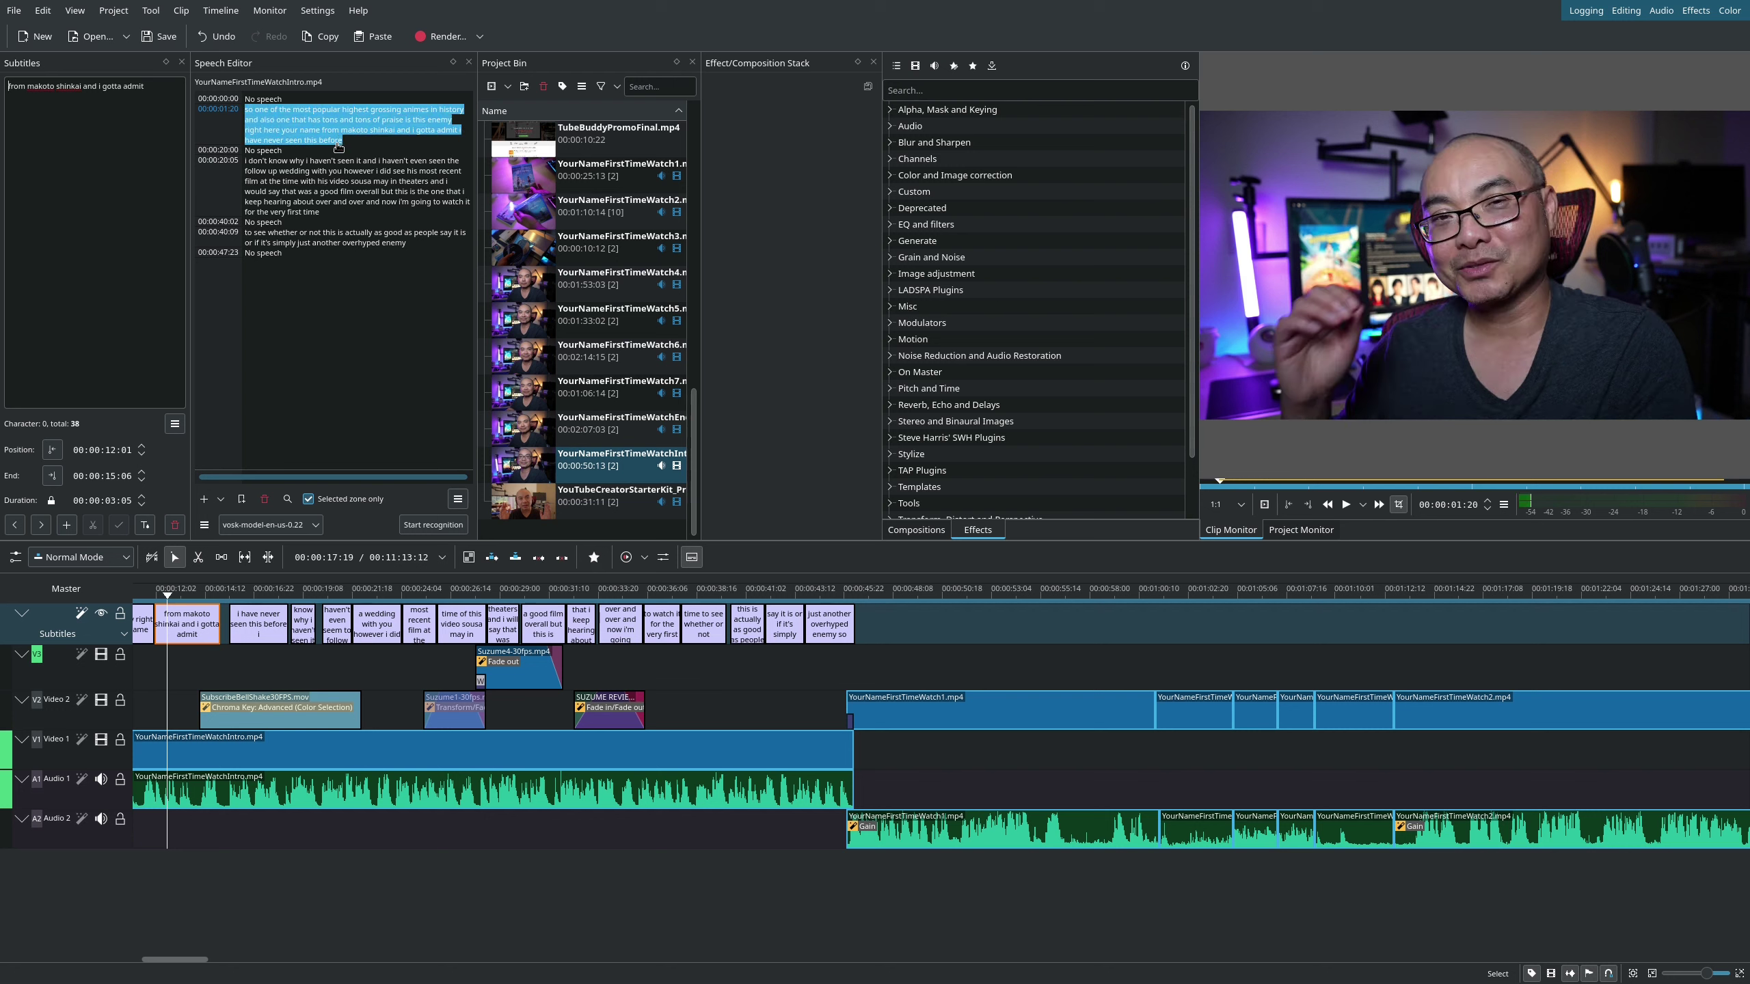
{"action": "double_click", "coordinate": [257, 203]}
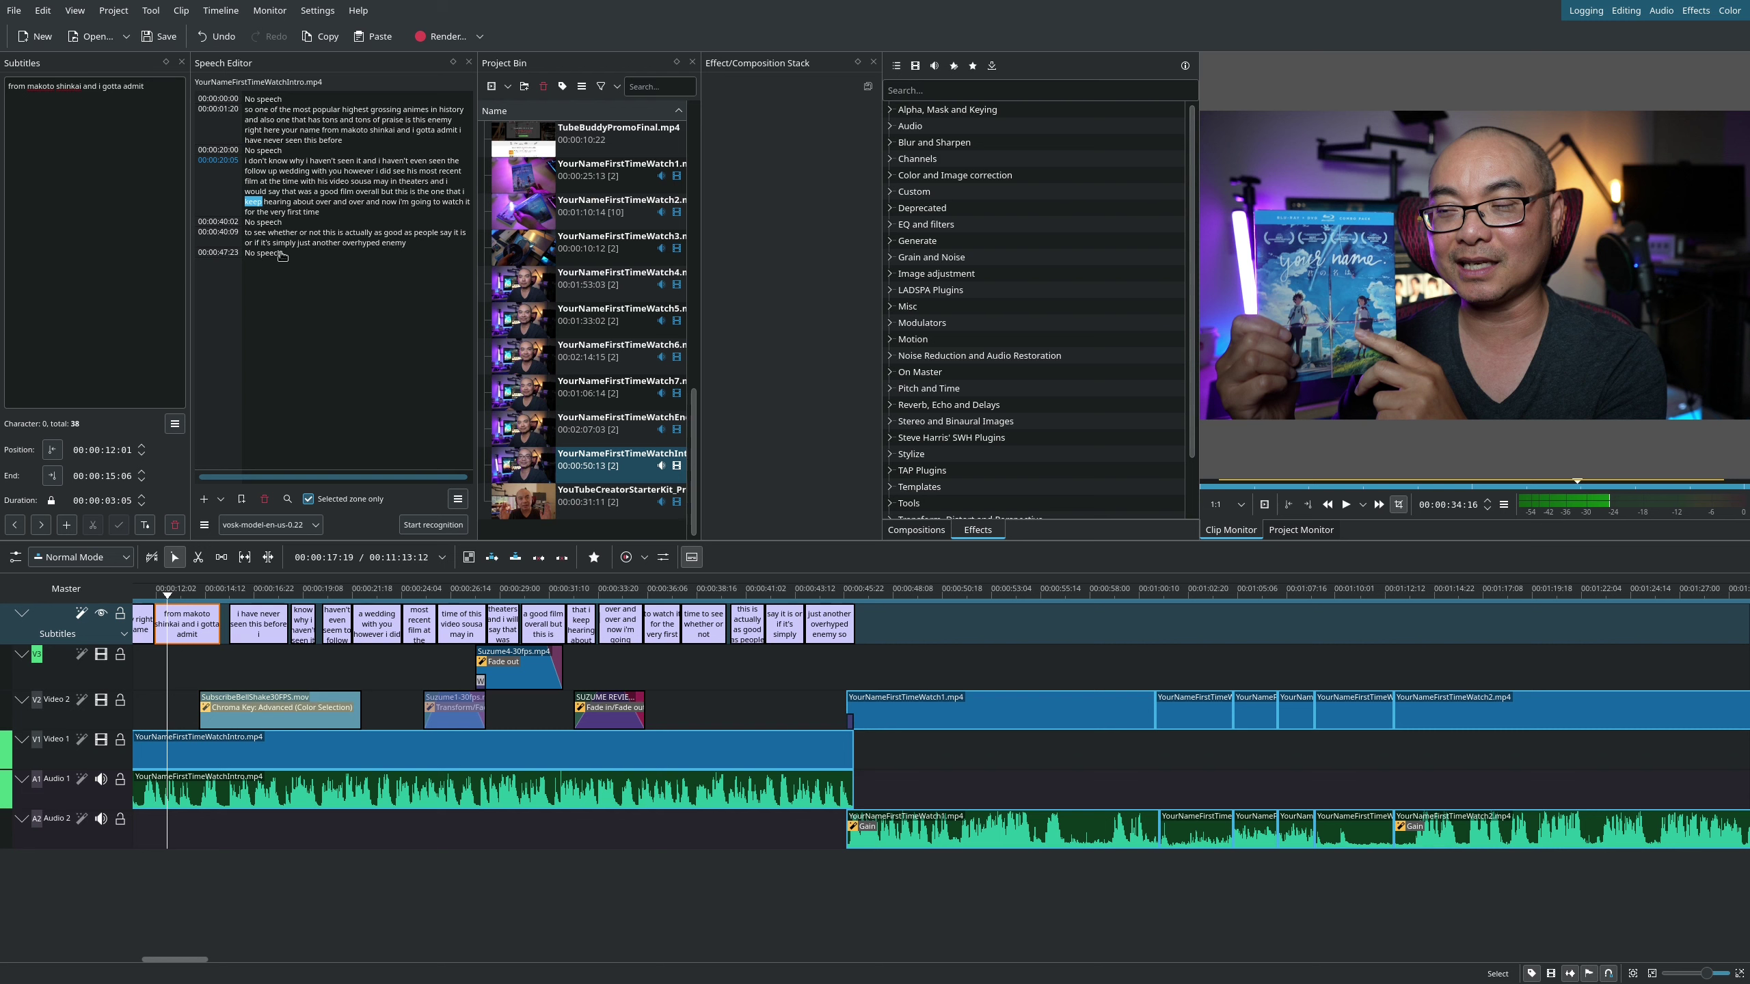
{"action": "left_click_drag", "start_coordinate": [246, 232], "coordinate": [407, 242]}
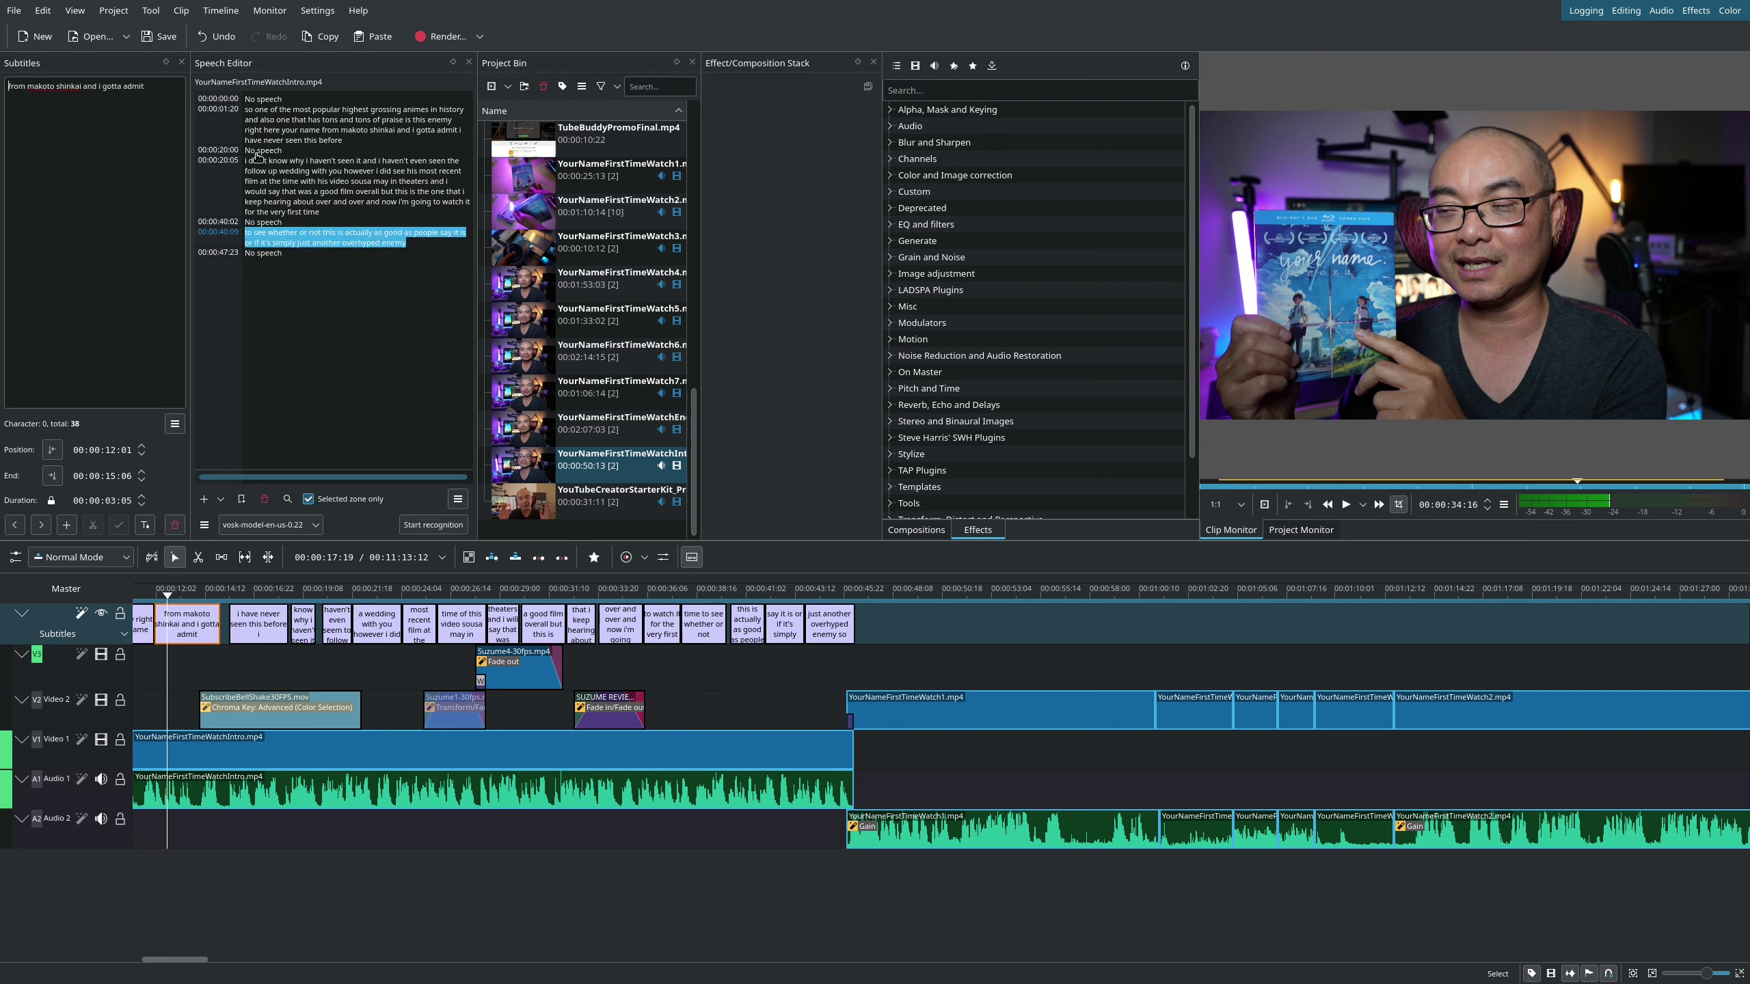
{"action": "left_click_drag", "start_coordinate": [246, 109], "coordinate": [346, 145]}
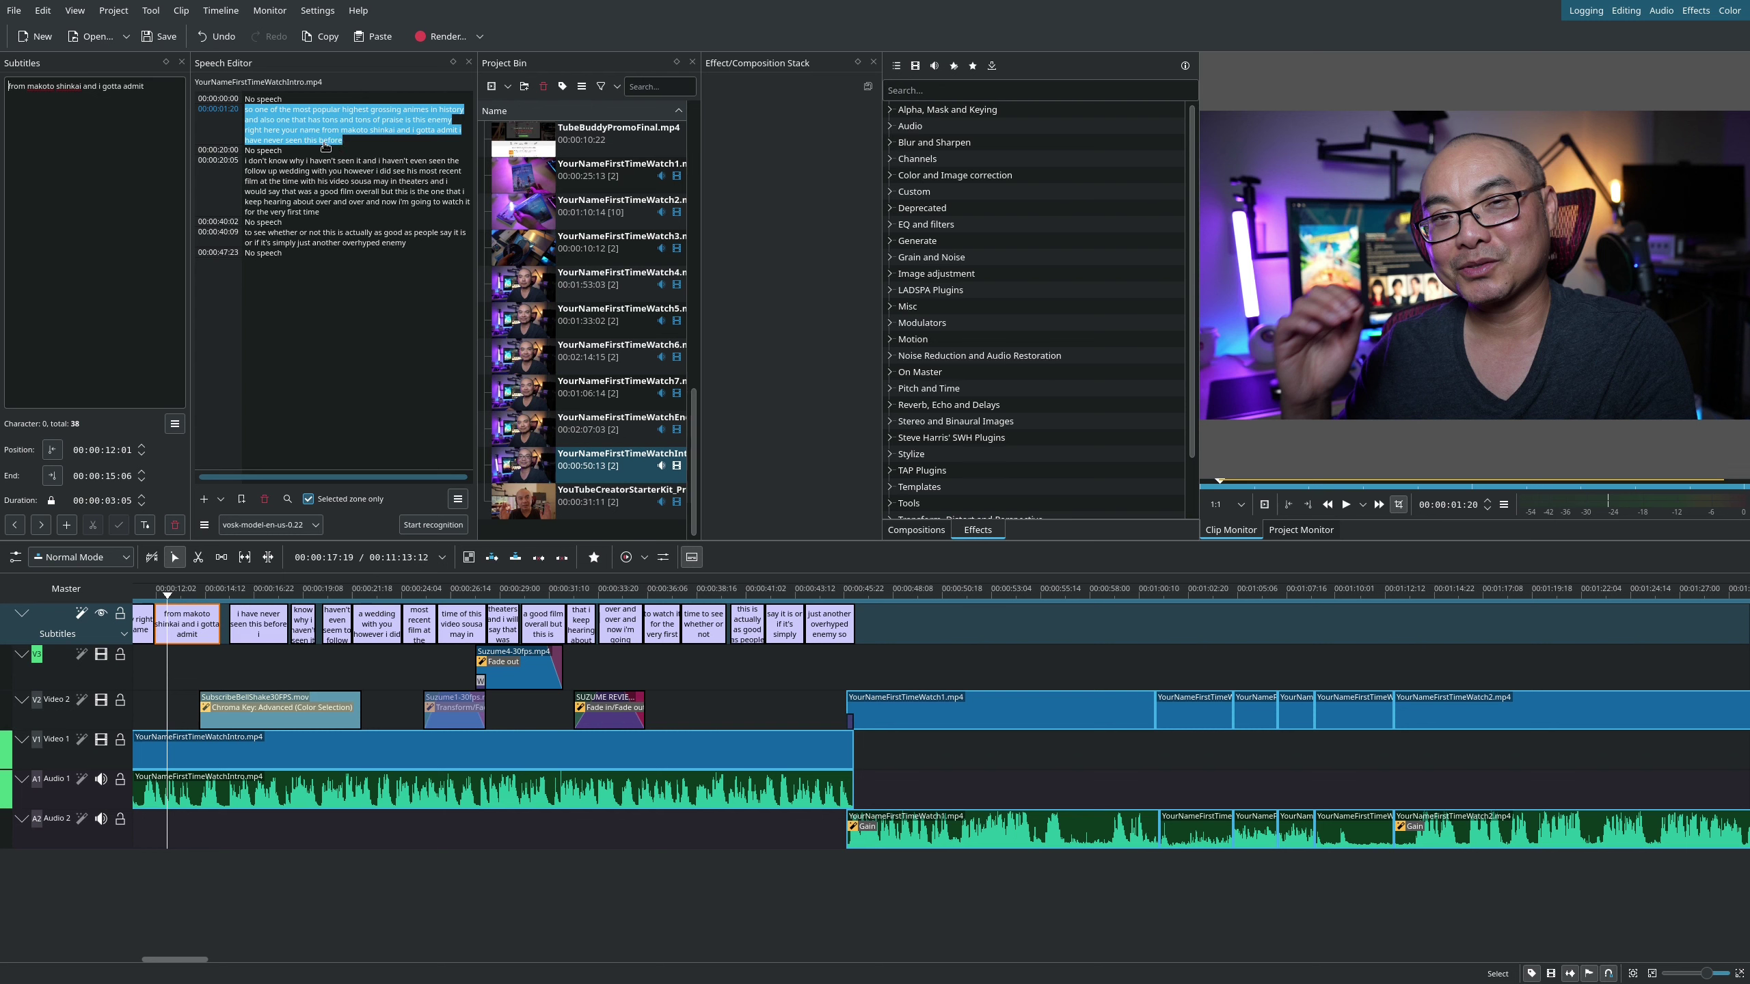
{"action": "left_click", "coordinate": [220, 502]}
{"action": "left_click", "coordinate": [220, 501]}
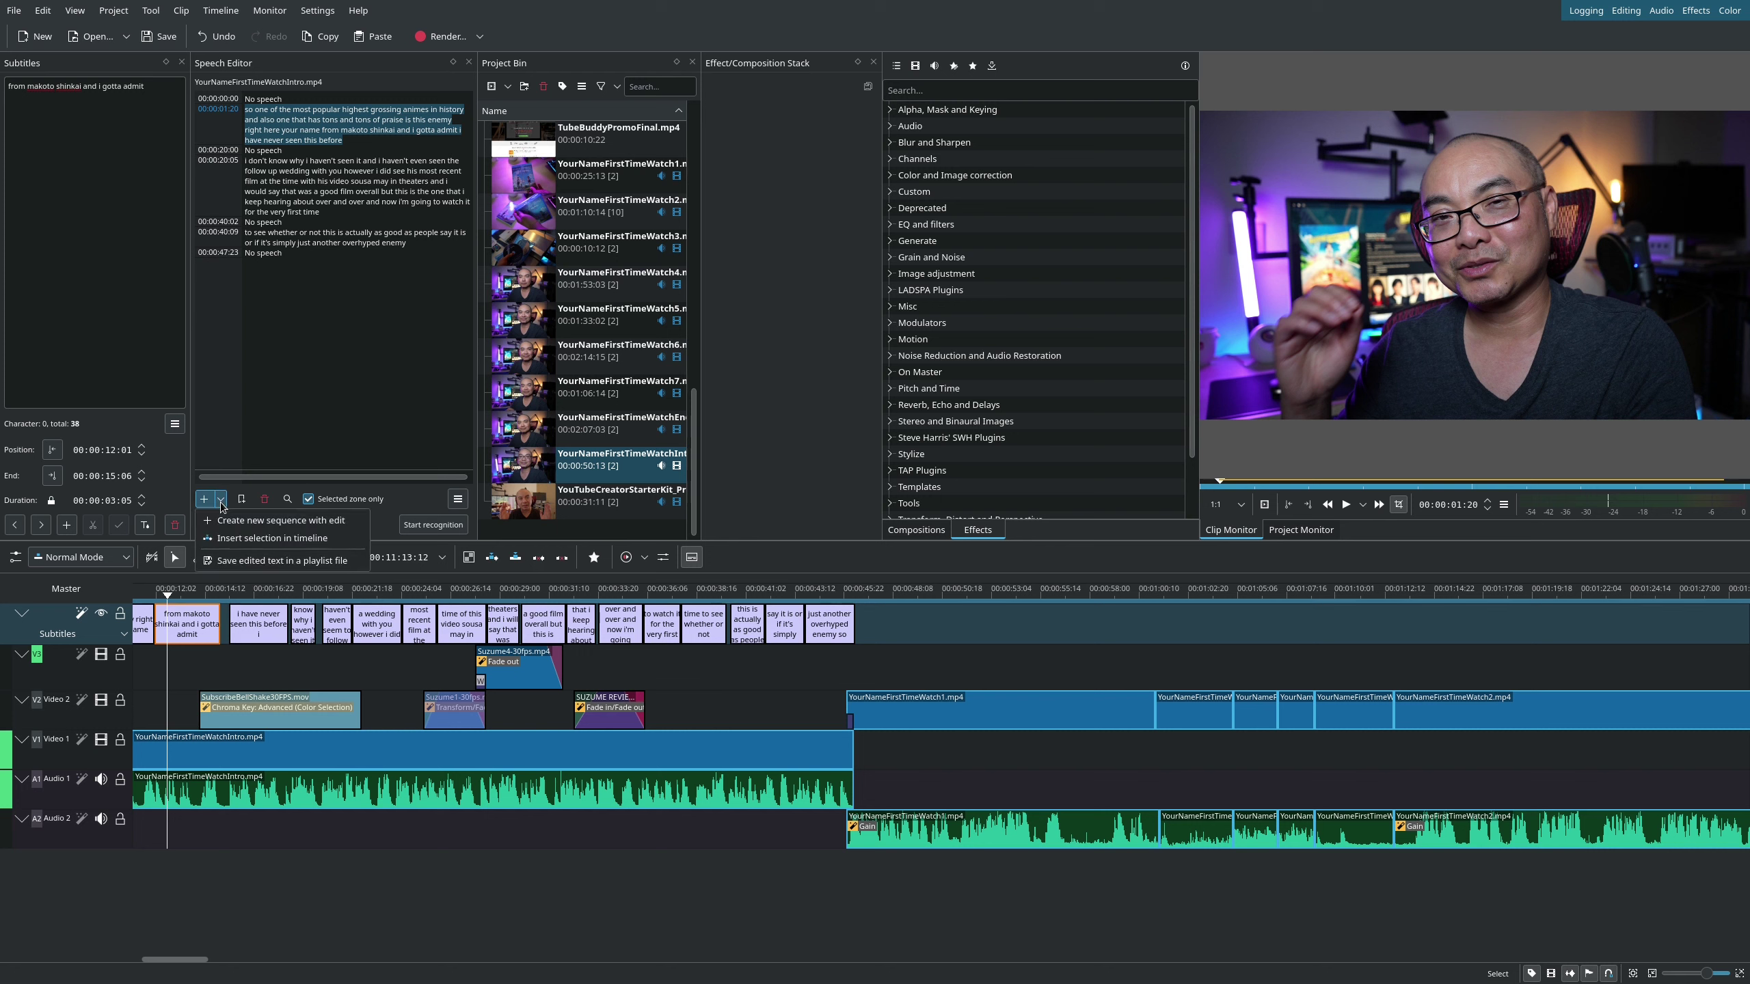
Create a new sequence named SeqTest from the selected text, keeping 2 video and 2 audio tracks.
{"action": "left_click", "coordinate": [309, 527]}
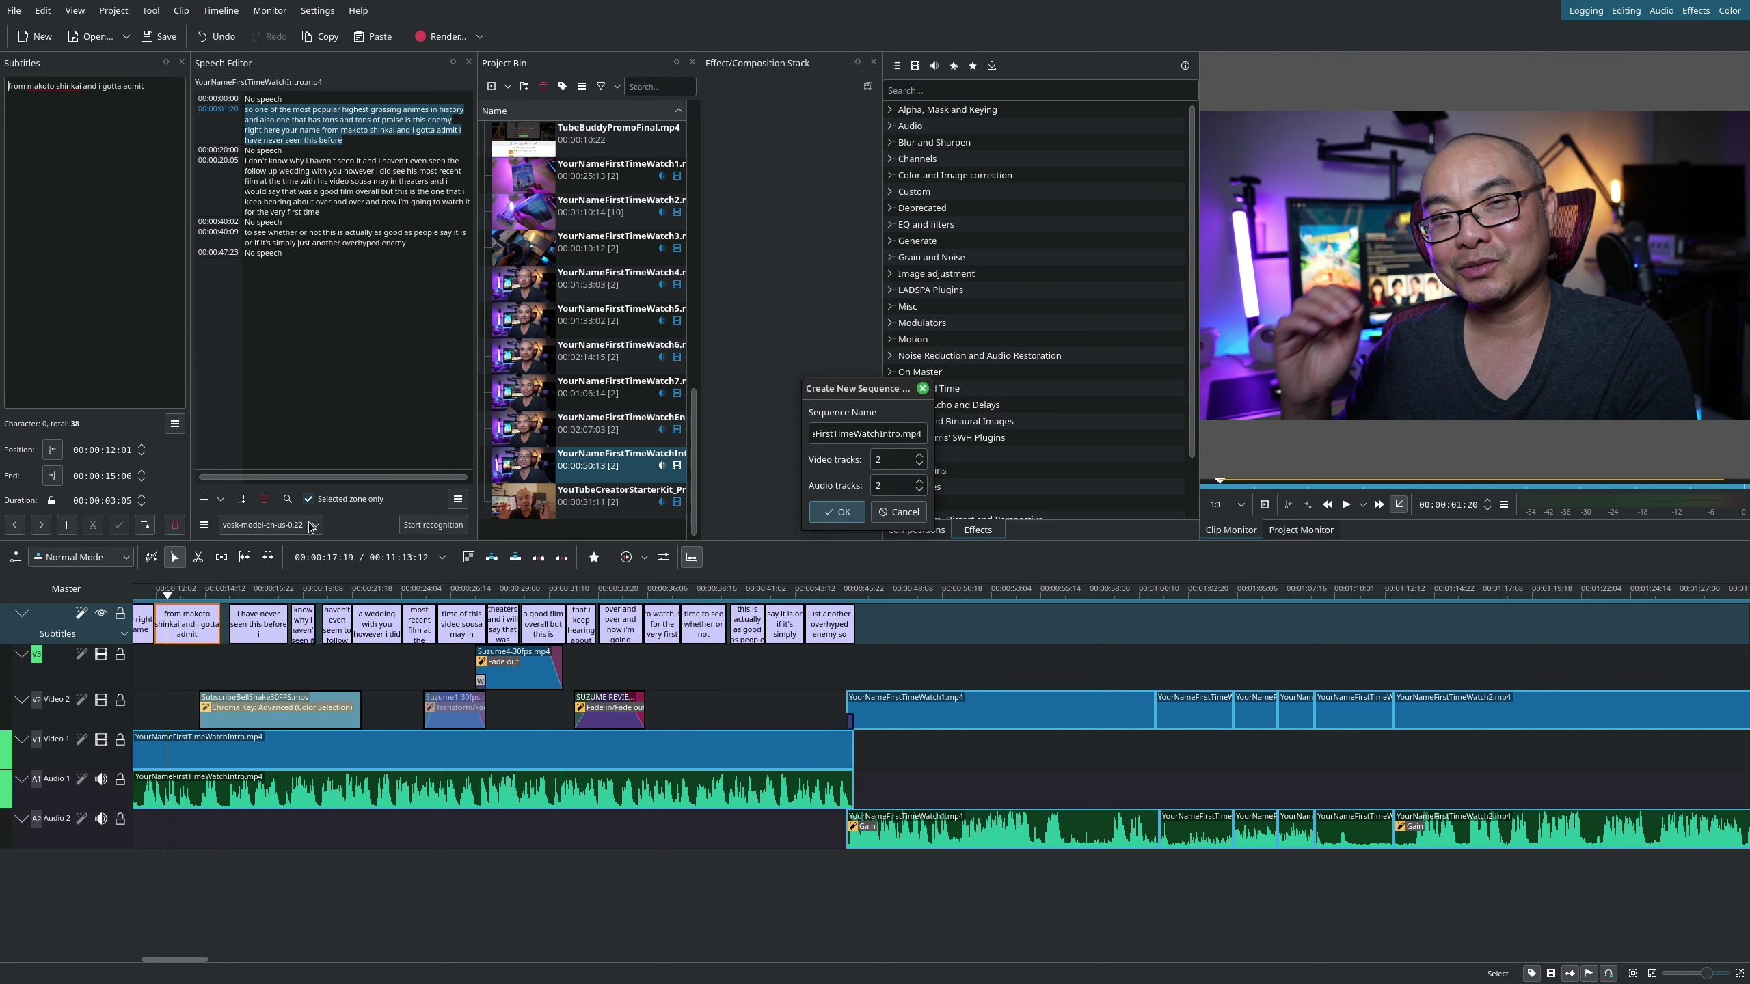
{"action": "triple_click", "coordinate": [840, 434]}
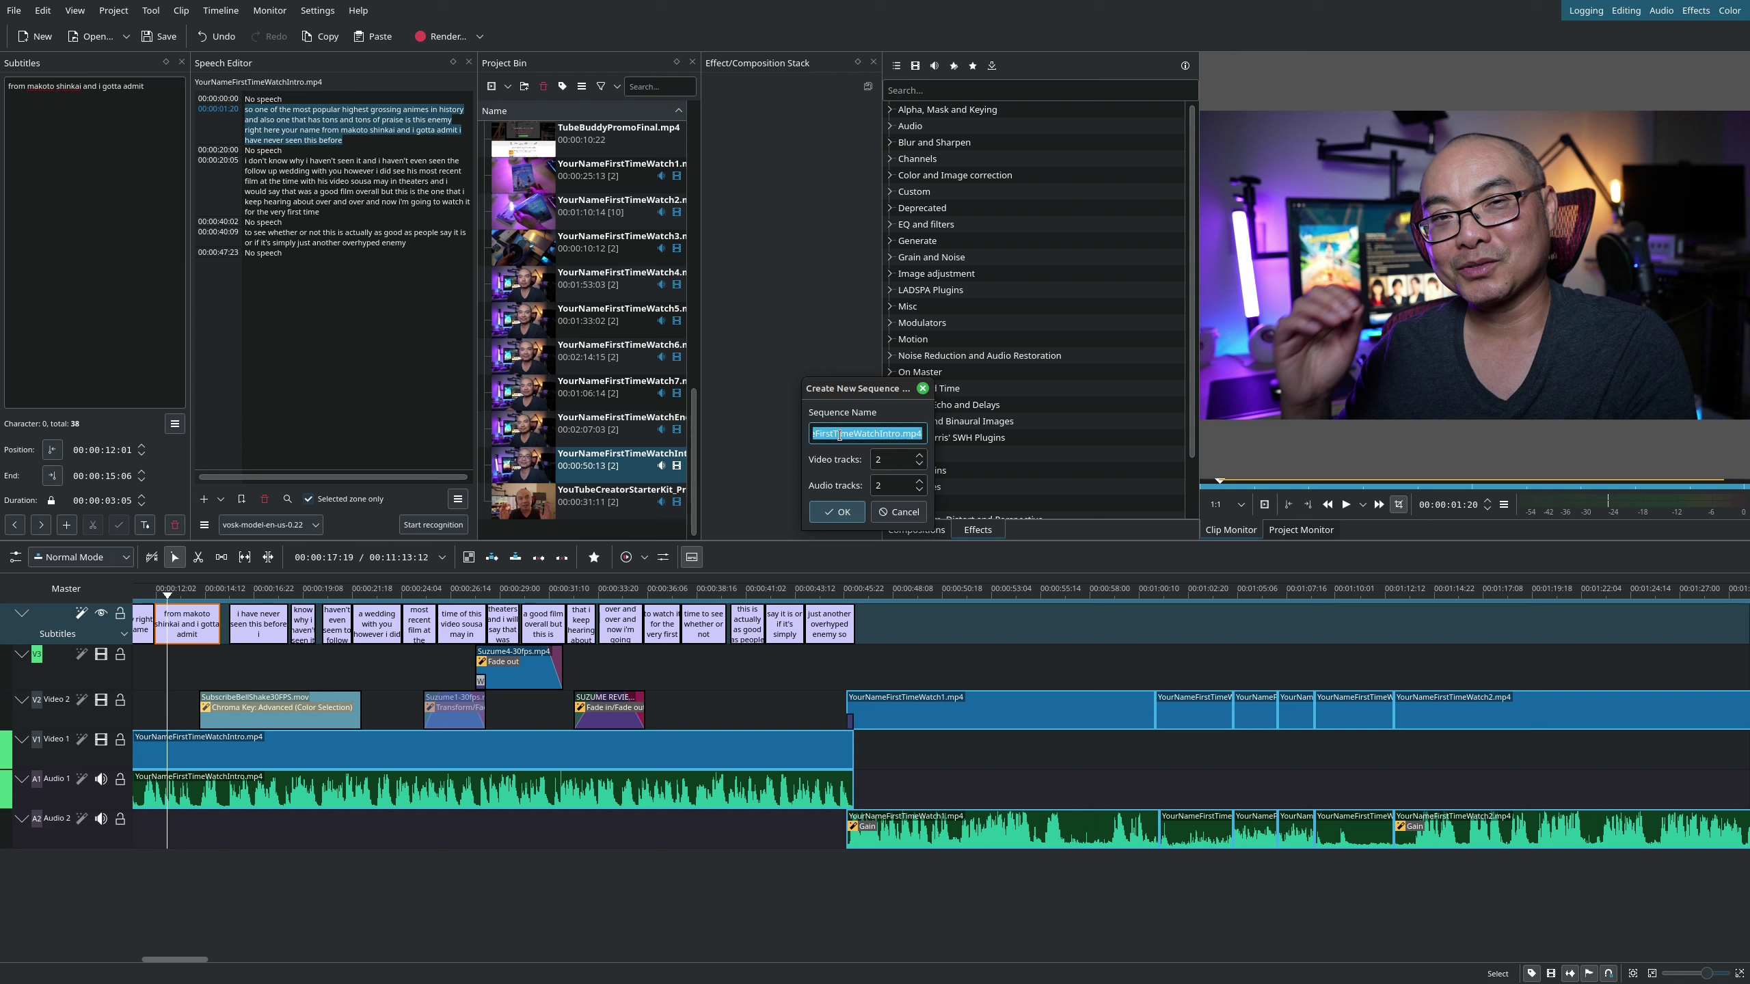
{"action": "key", "text": "BackSpace"}
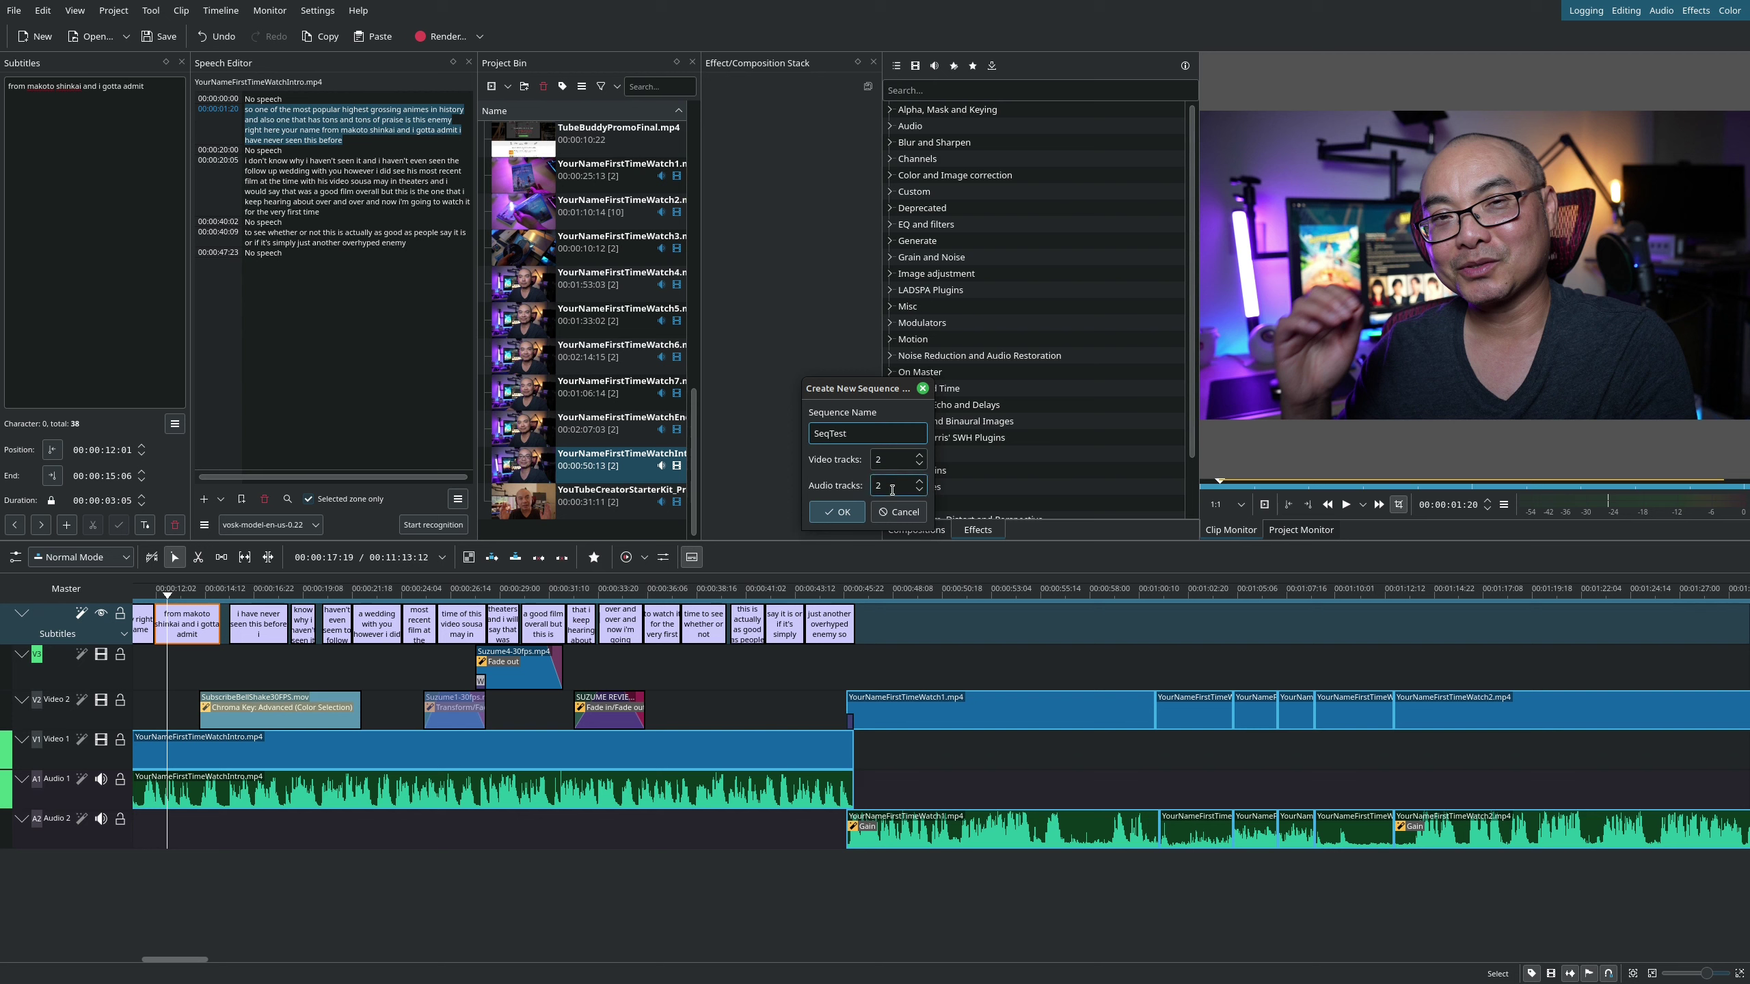
{"action": "left_click", "coordinate": [837, 511]}
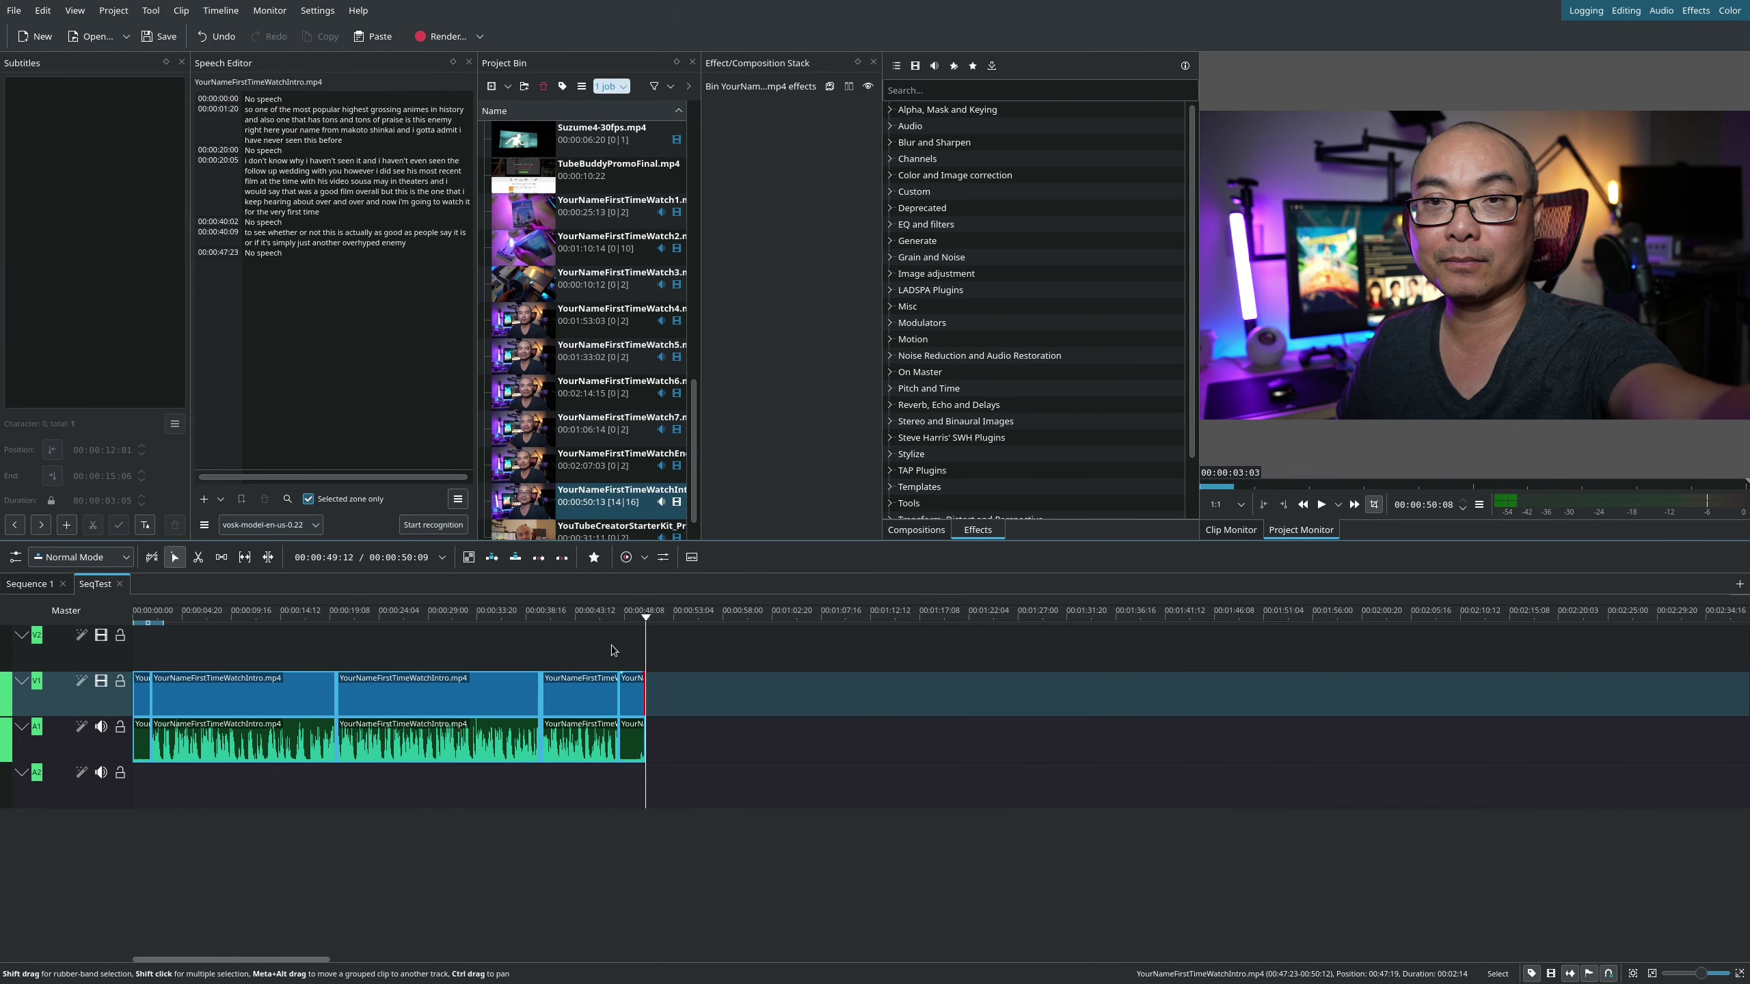
{"action": "left_click_drag", "start_coordinate": [321, 195], "coordinate": [256, 172]}
{"action": "triple_click", "coordinate": [280, 112]}
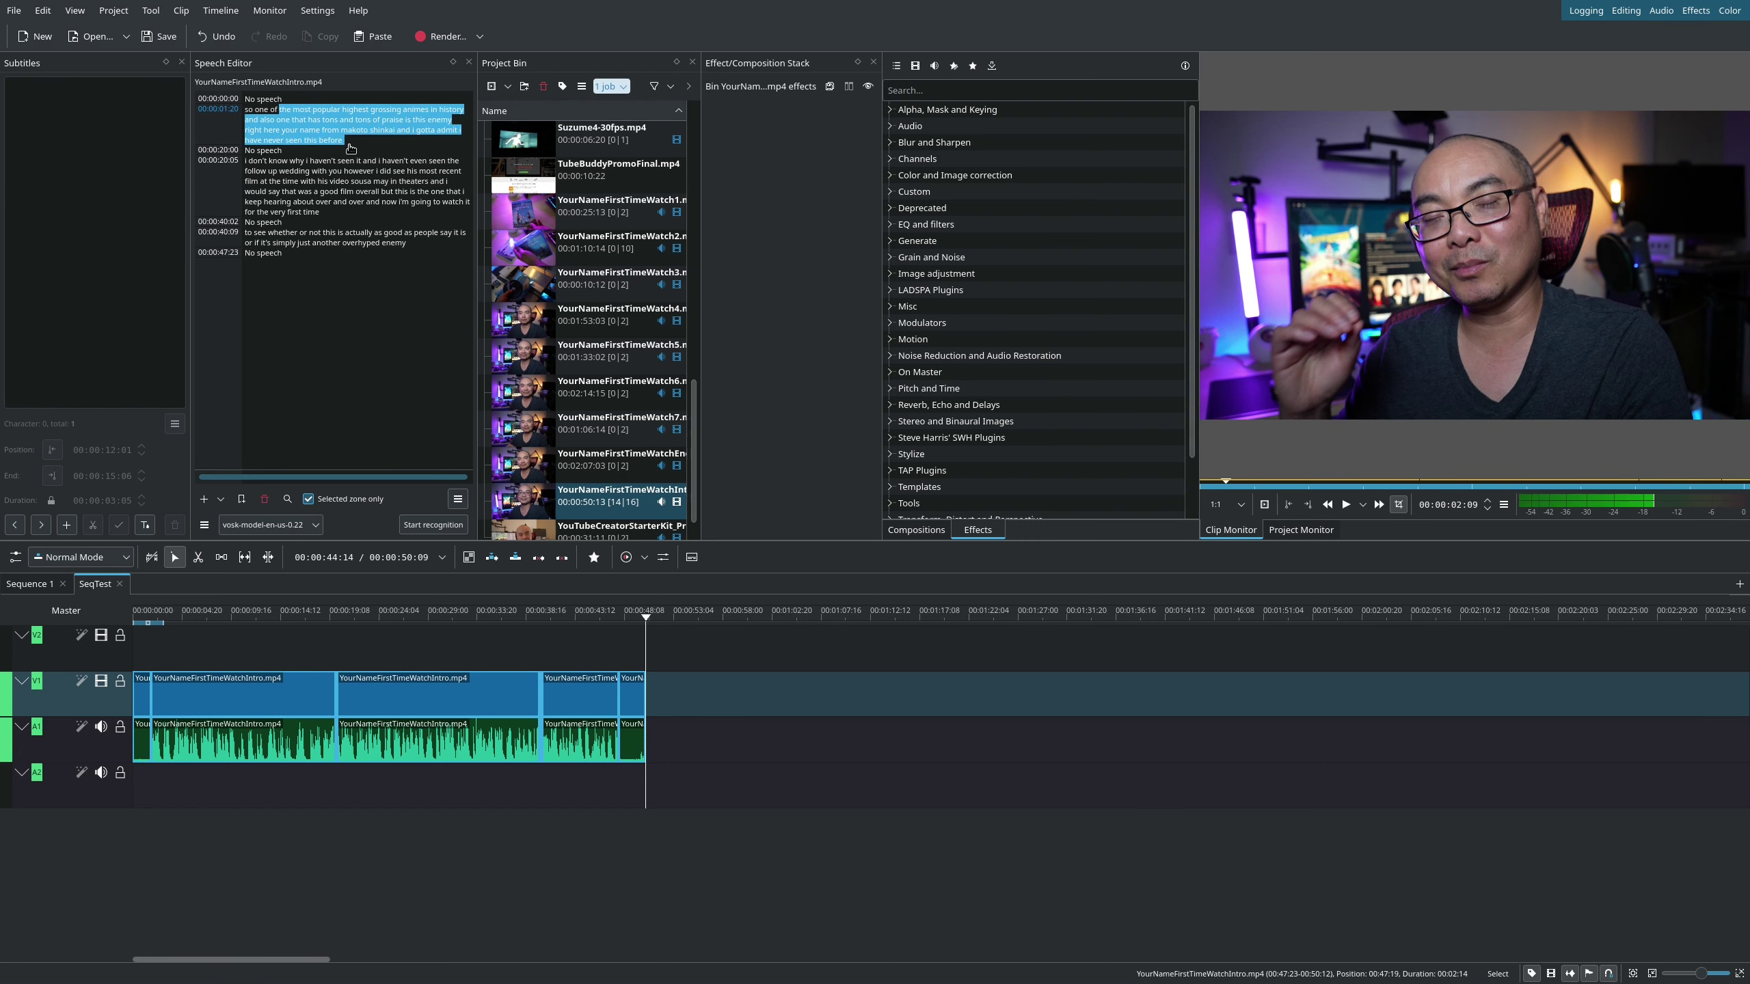
{"action": "left_click", "coordinate": [250, 241]}
{"action": "left_click_drag", "start_coordinate": [250, 241], "coordinate": [303, 260]}
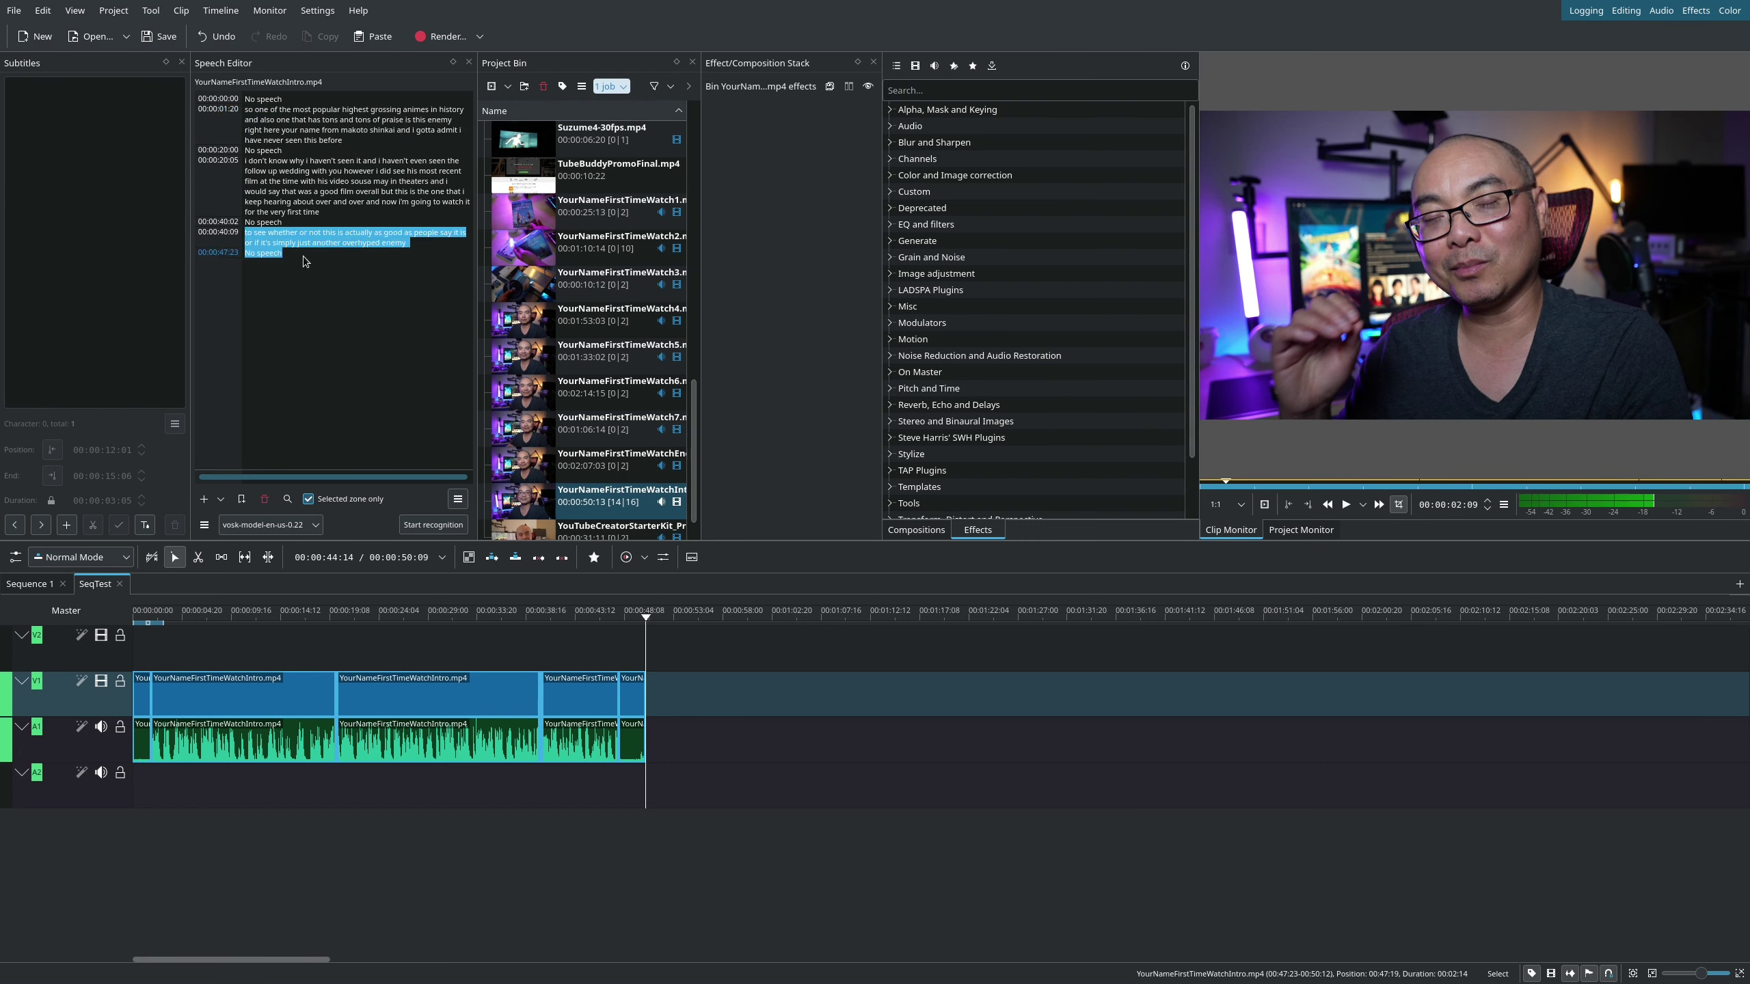
{"action": "left_click", "coordinate": [303, 260]}
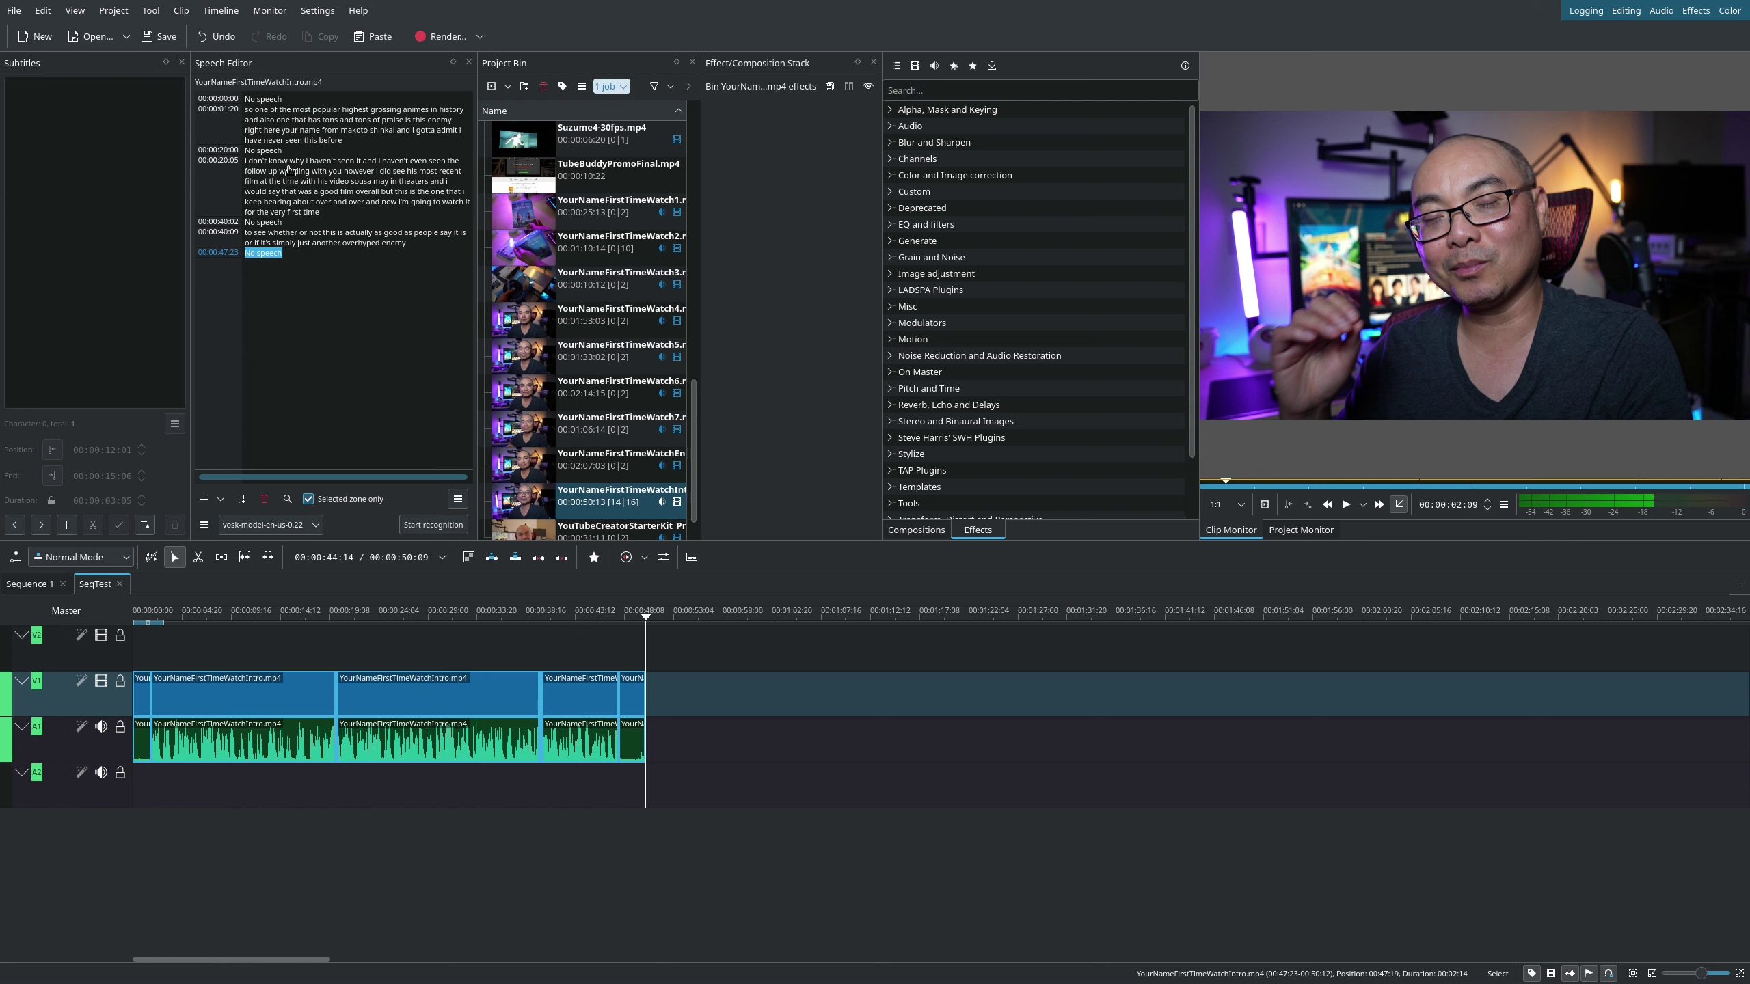
{"action": "left_click_drag", "start_coordinate": [290, 170], "coordinate": [329, 208]}
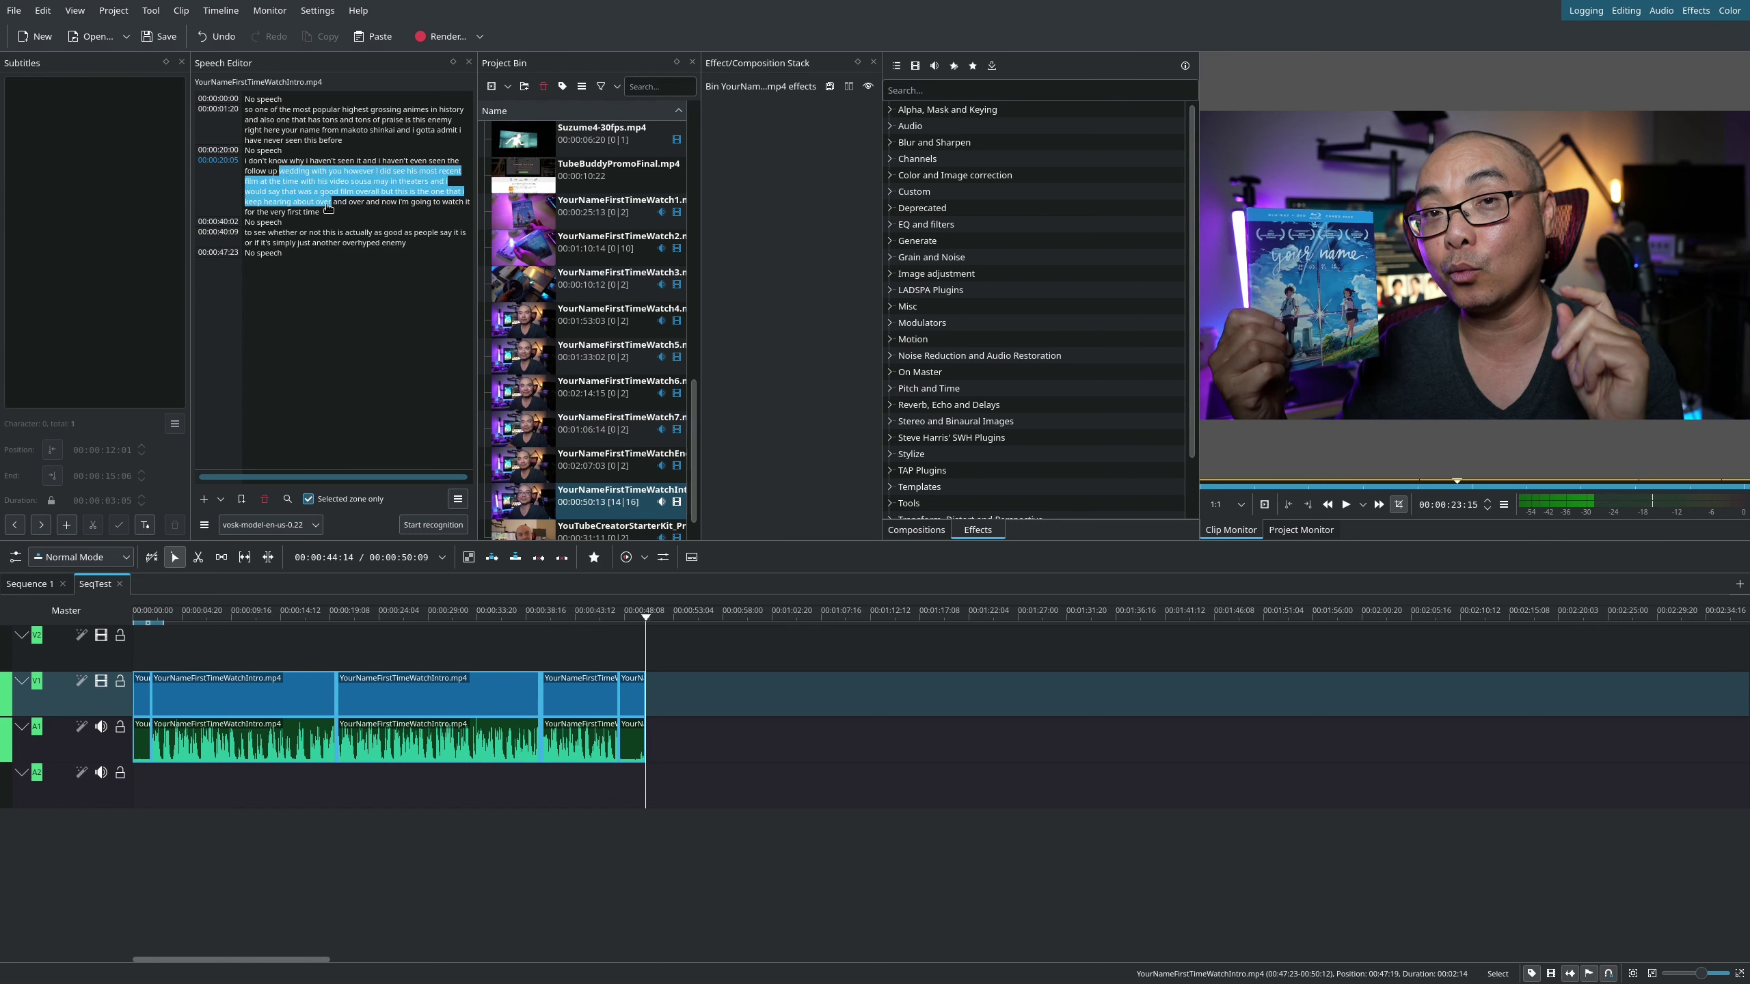
{"action": "left_click", "coordinate": [217, 160]}
{"action": "left_click", "coordinate": [212, 115]}
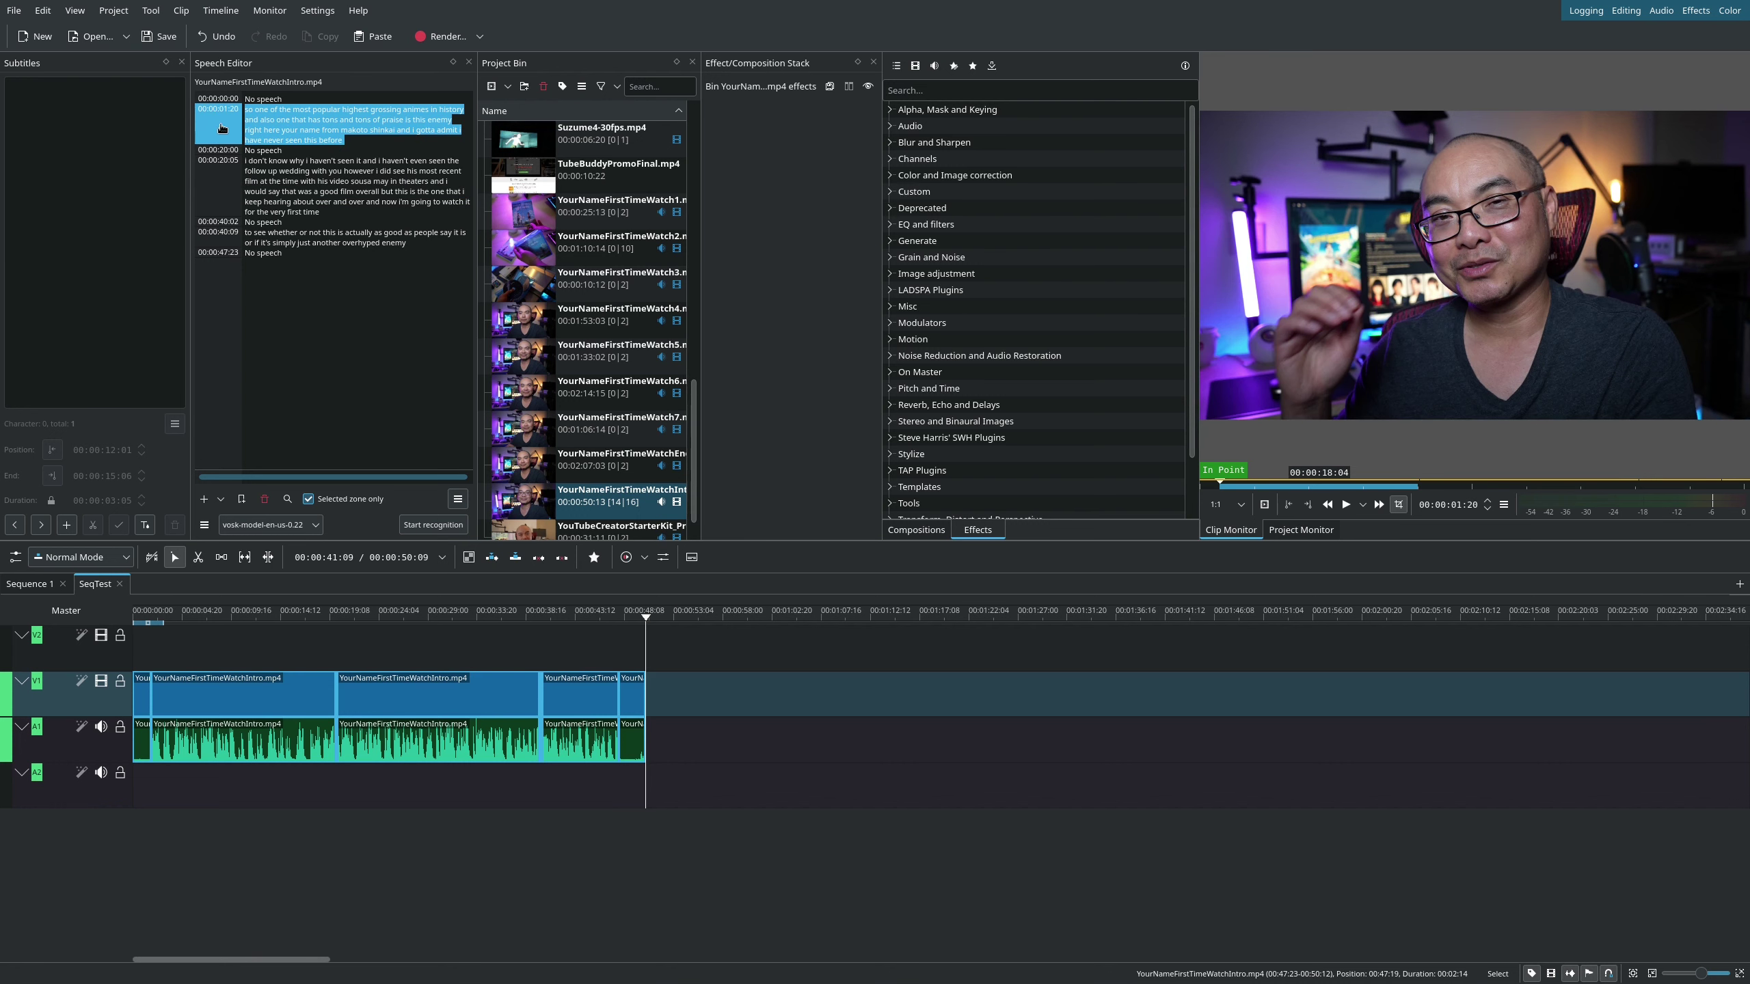
{"action": "left_click", "coordinate": [201, 238]}
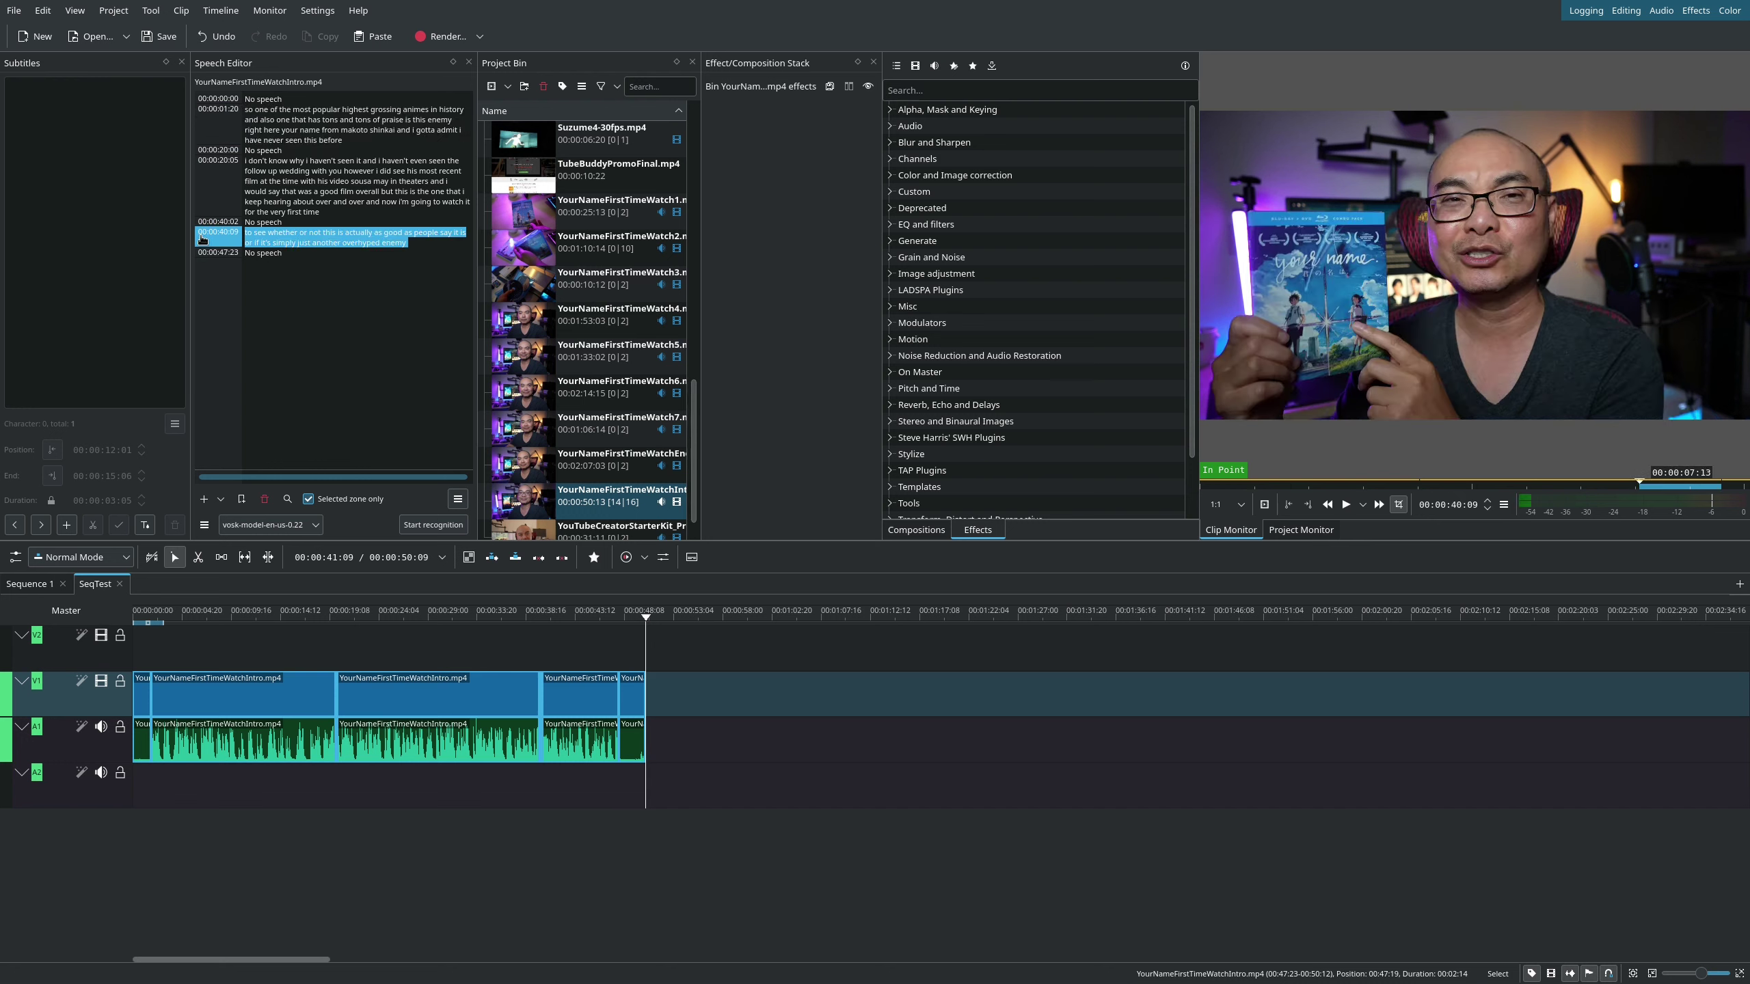
{"action": "left_click", "coordinate": [235, 113]}
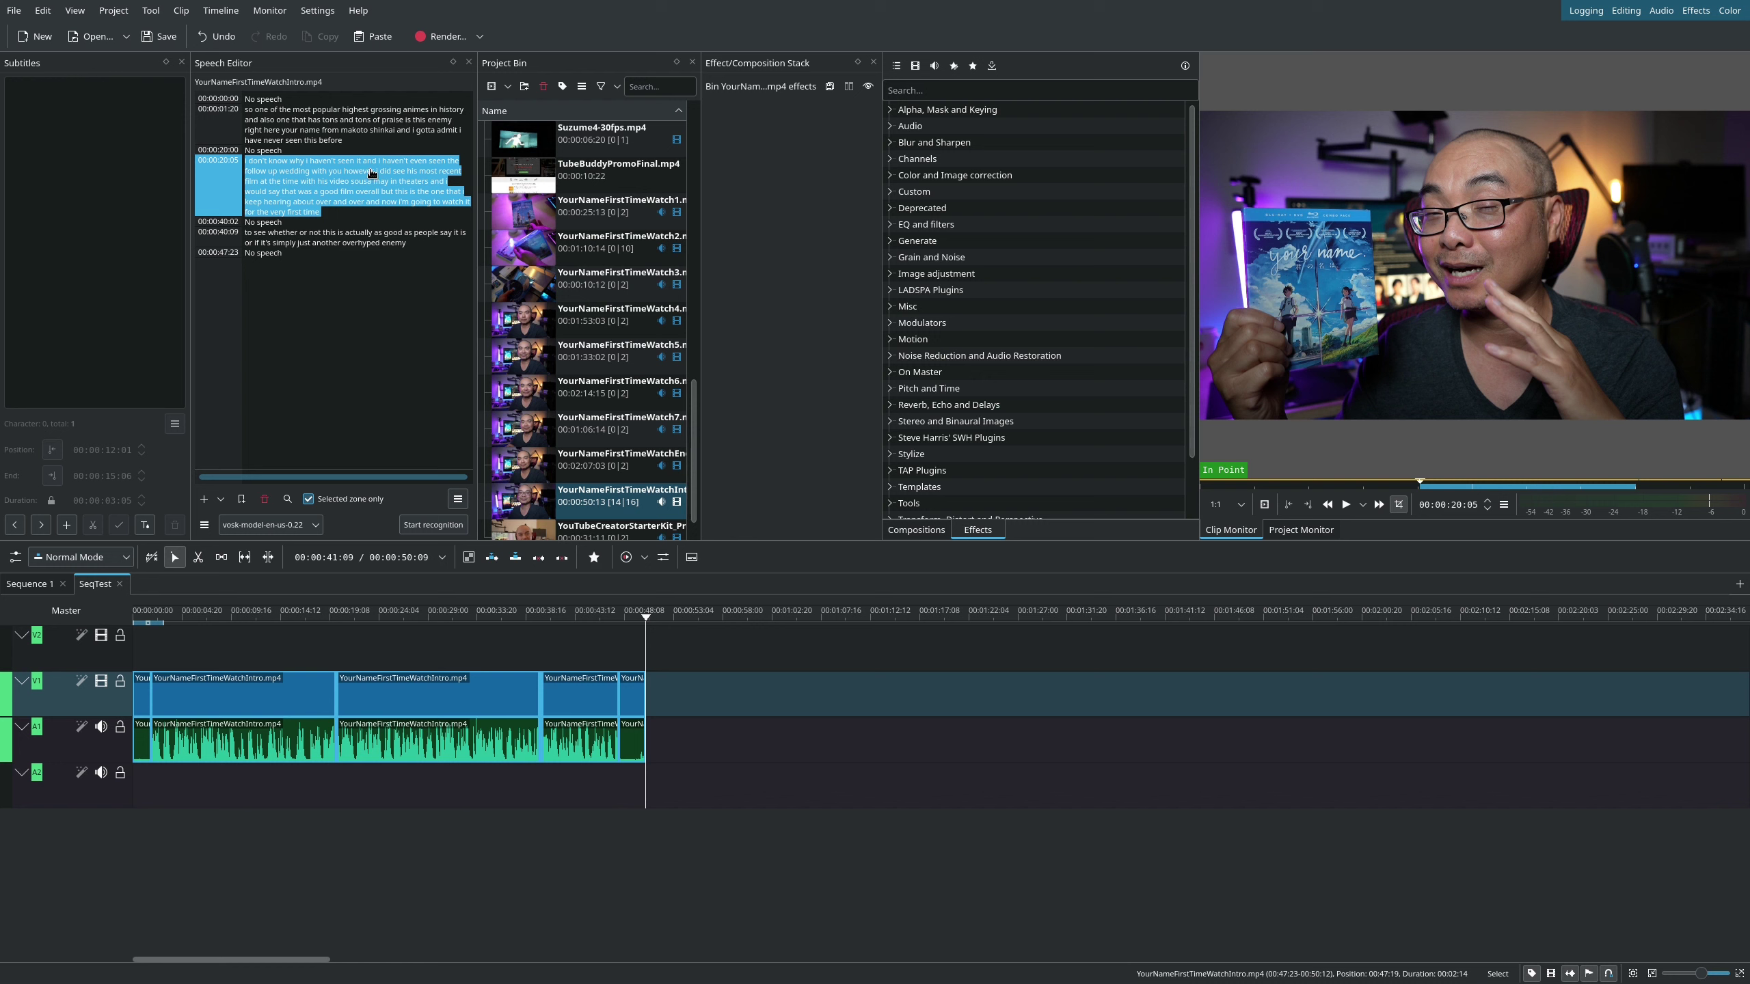
{"action": "left_click", "coordinate": [265, 120]}
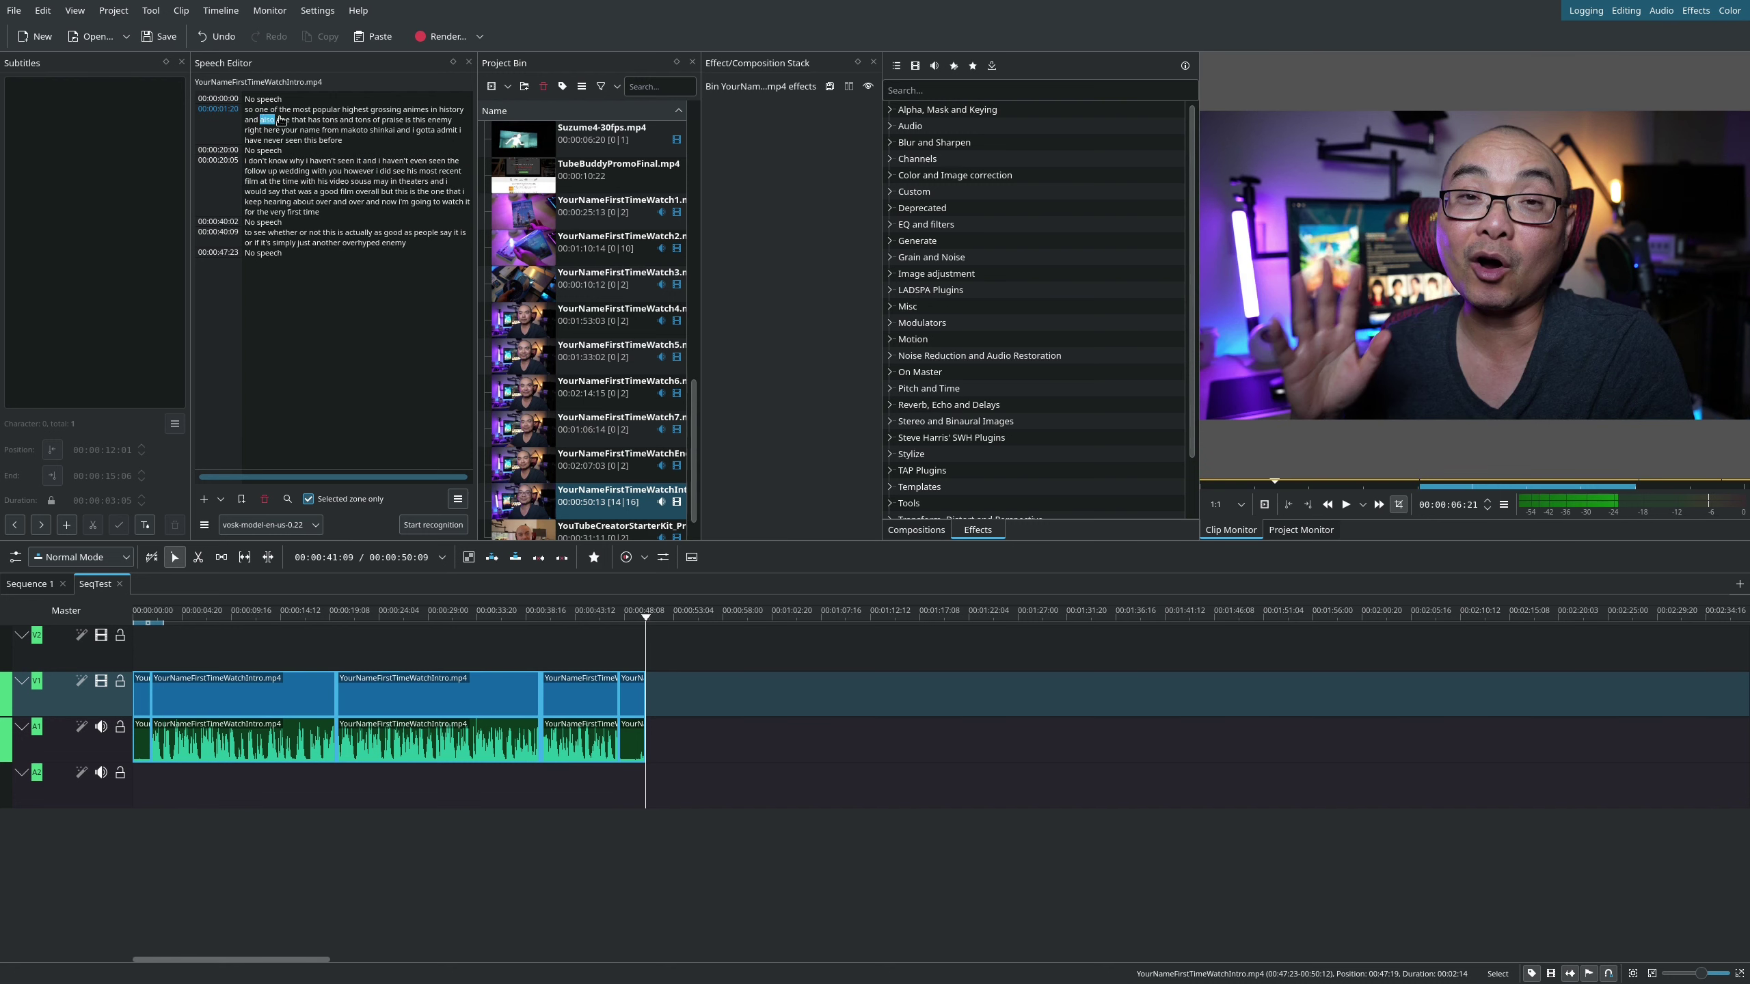